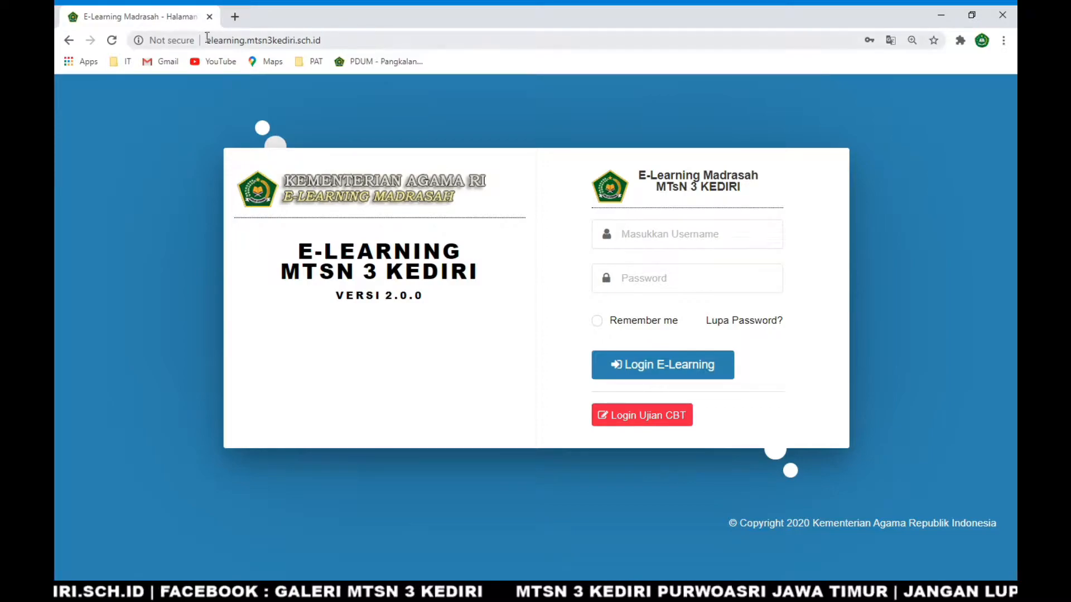
Log in to the school's e-learning site with the saved username and account password
left_click(360, 37)
left_click(358, 38)
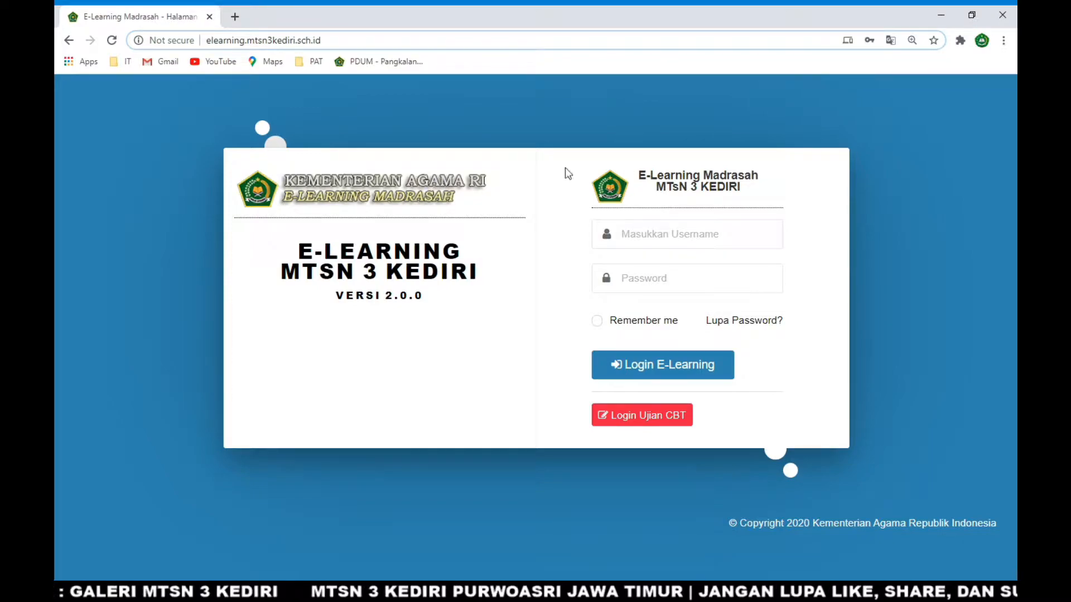
left_click(632, 233)
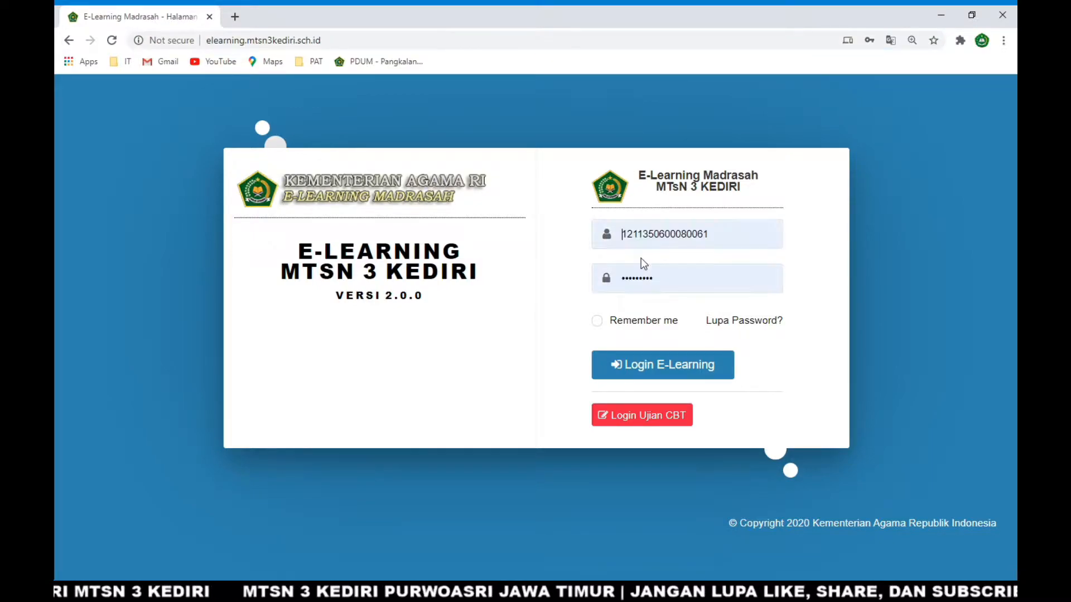
double_click(664, 278)
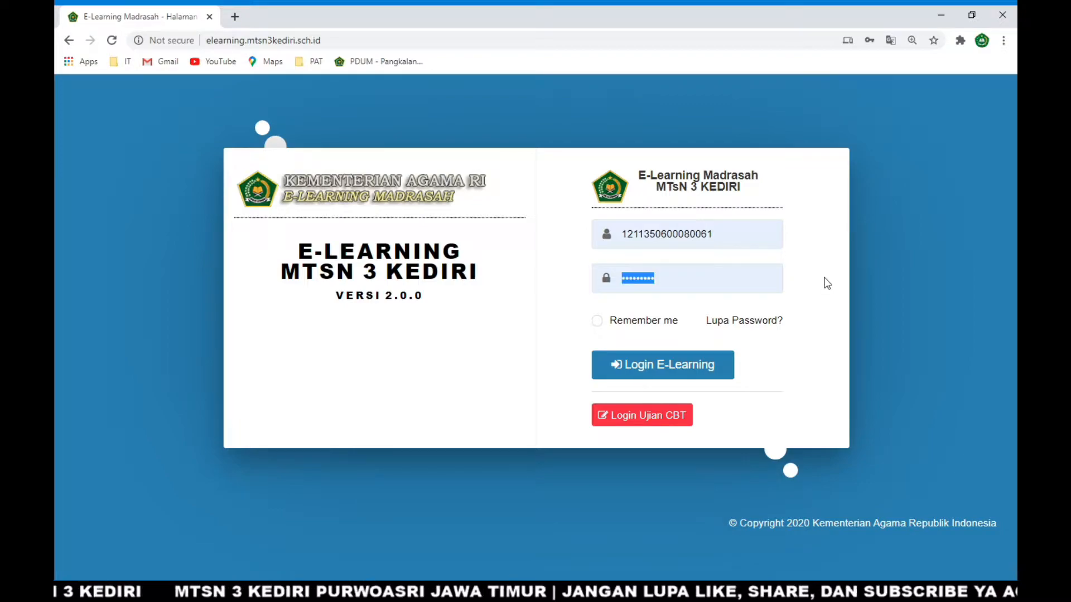
left_click(615, 366)
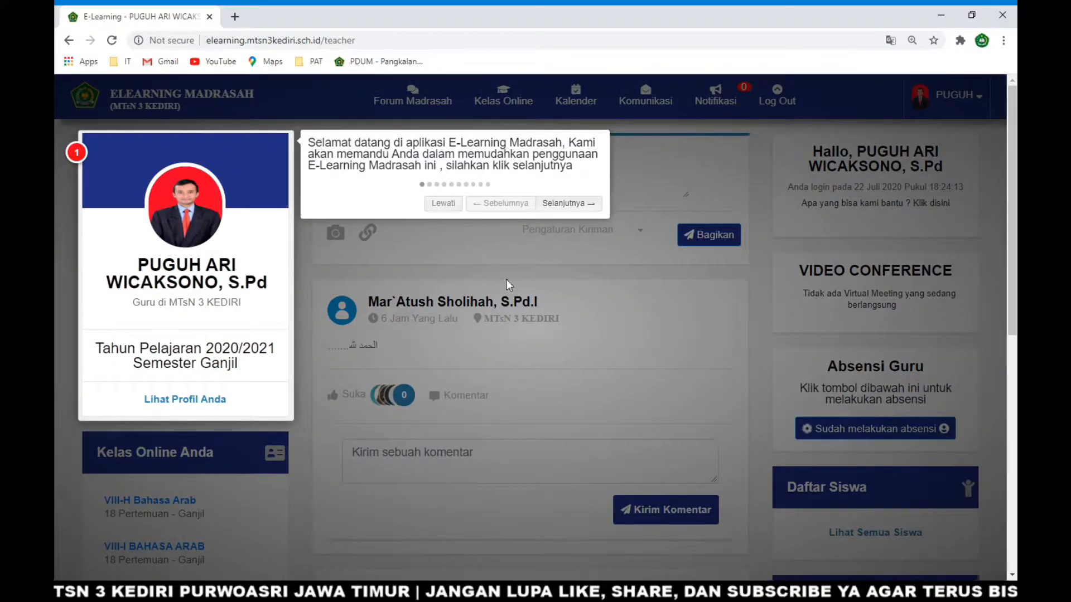
Skip the welcome tour and open the online class VIII-H Bahasa Arab
left_click(444, 204)
left_click(498, 103)
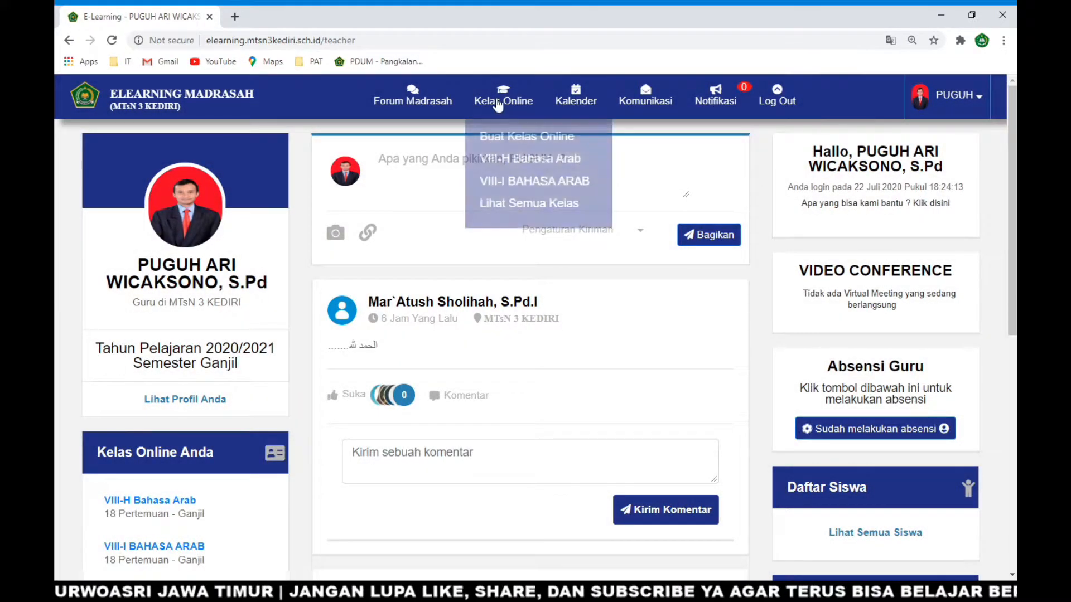
left_click(507, 159)
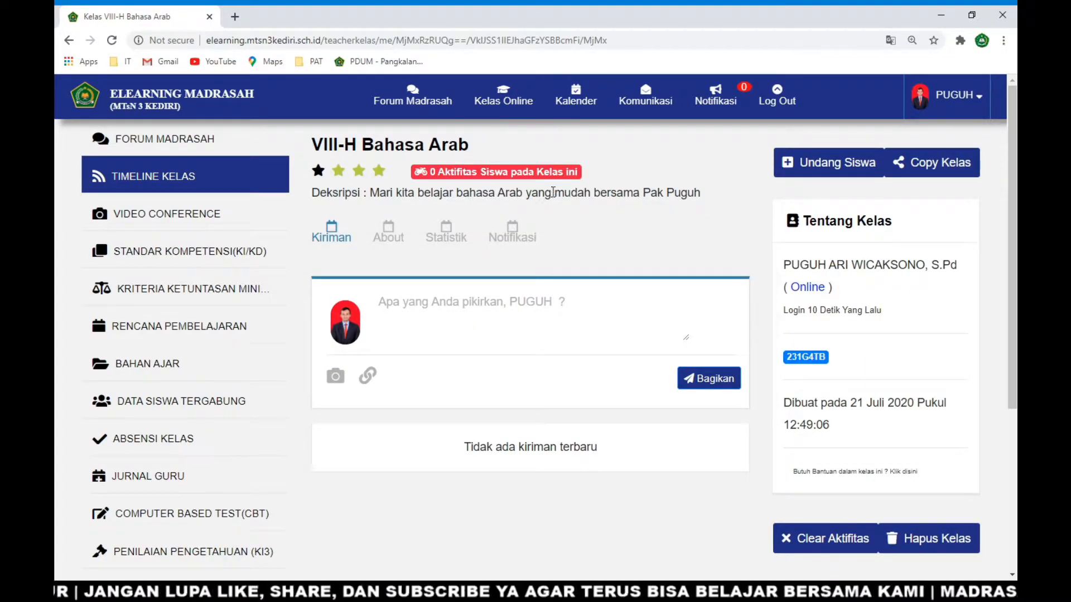
Open the class's Computer Based Test (CBT) list and start creating a new CBT exam
scroll(240, 277, "down", 3)
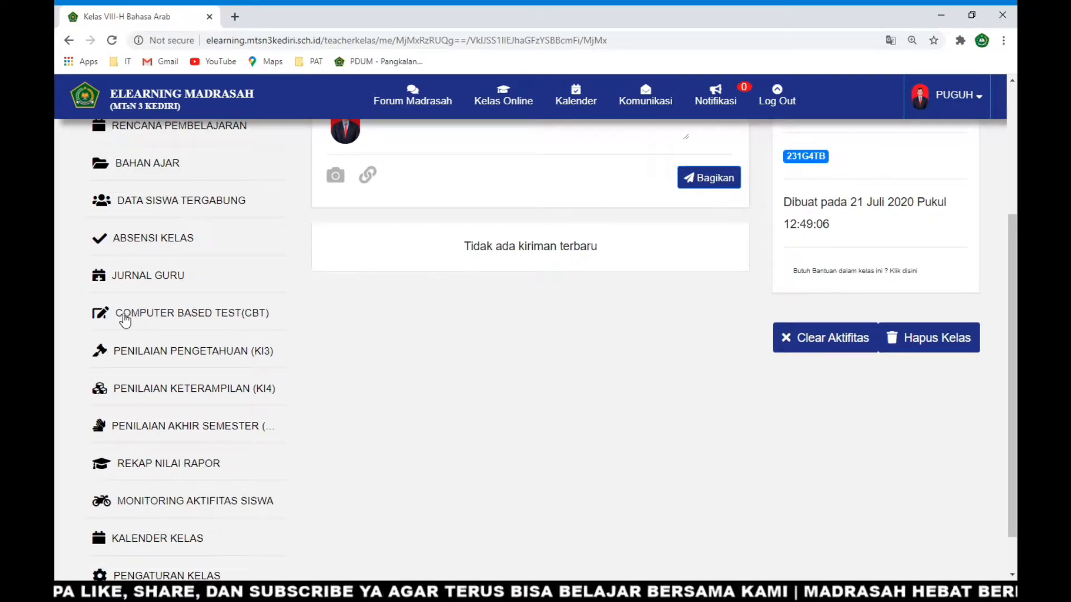
left_click_drag(305, 321, 65, 326)
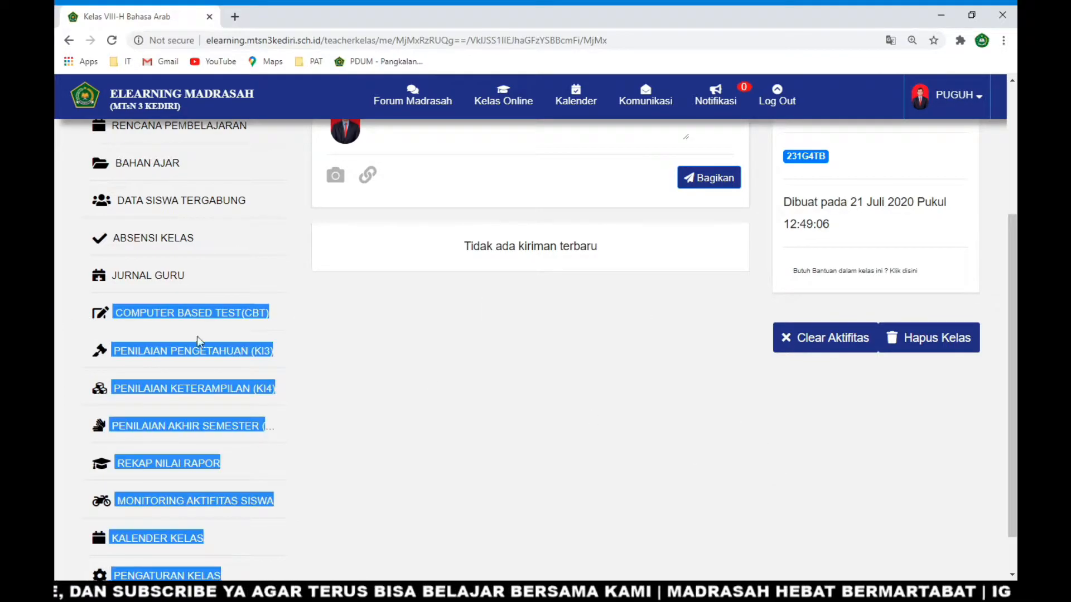
left_click(315, 329)
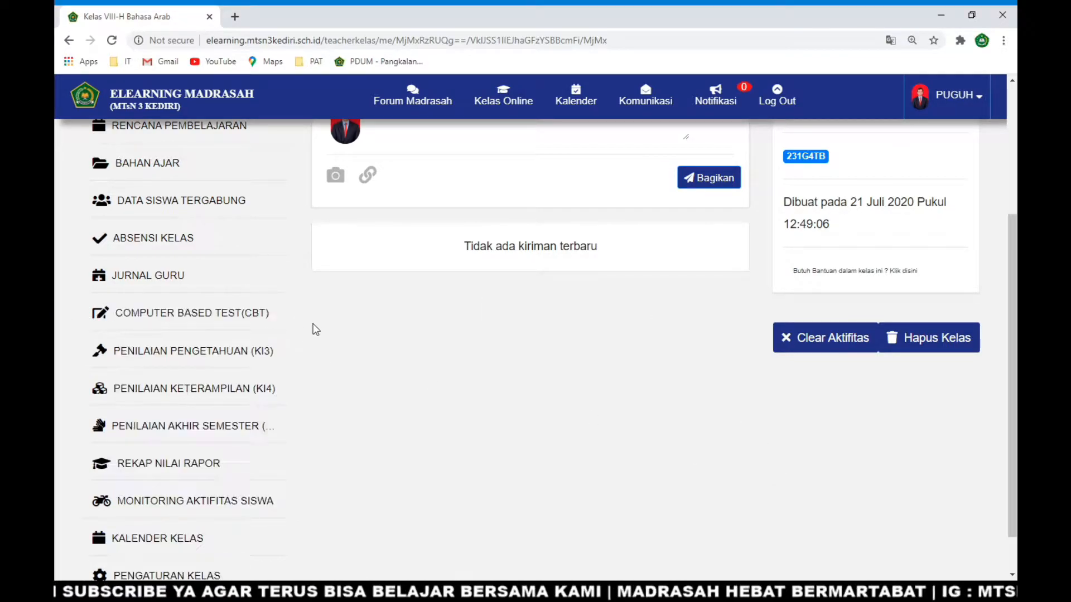
left_click(203, 319)
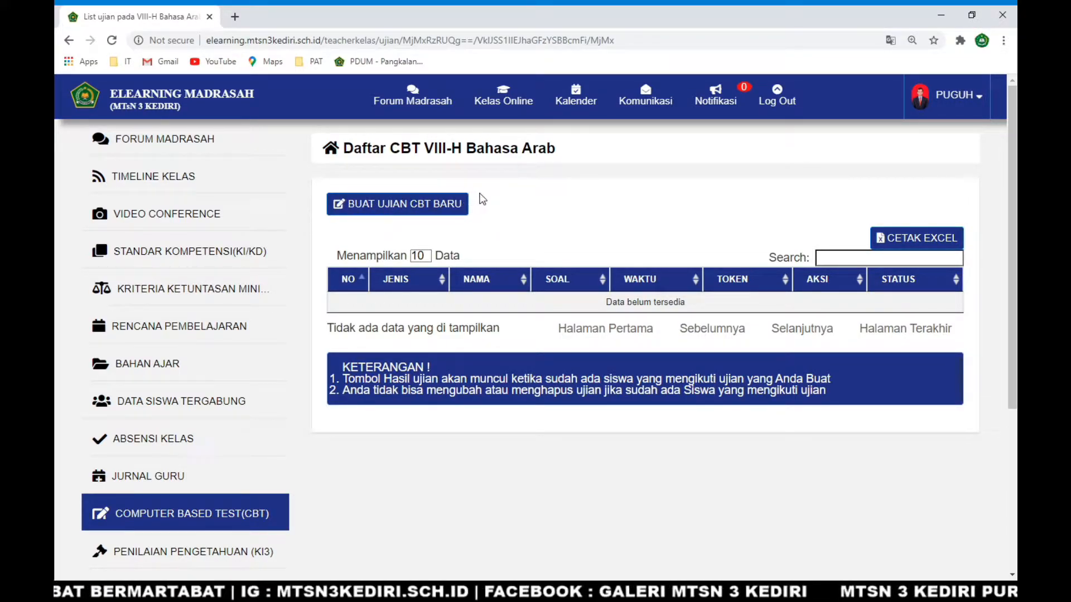
left_click(449, 206)
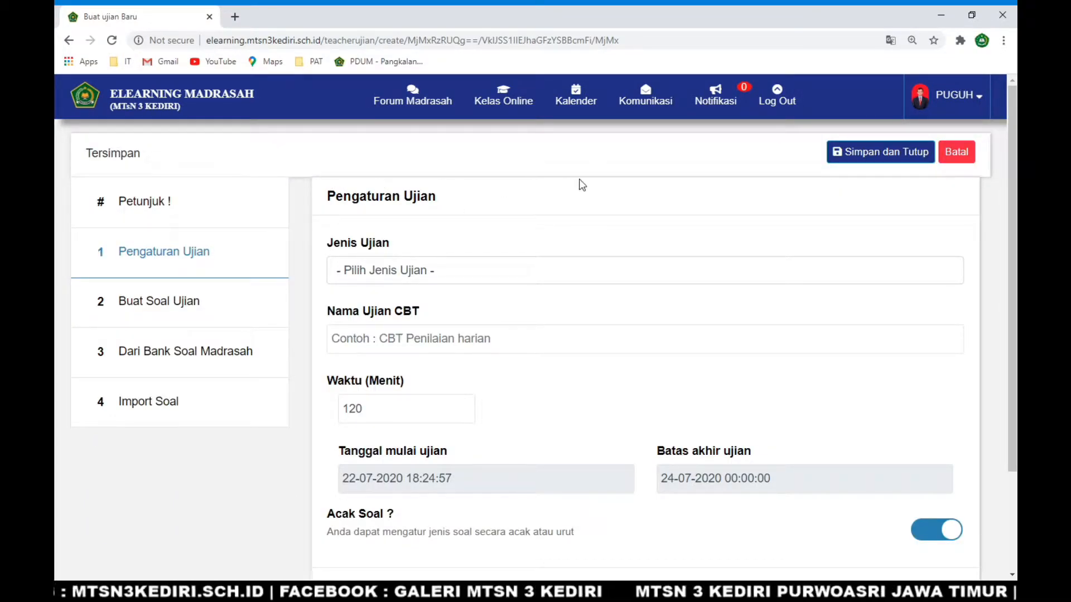
Read through the instructions for creating CBT questions and return to the exam settings
left_click(117, 211)
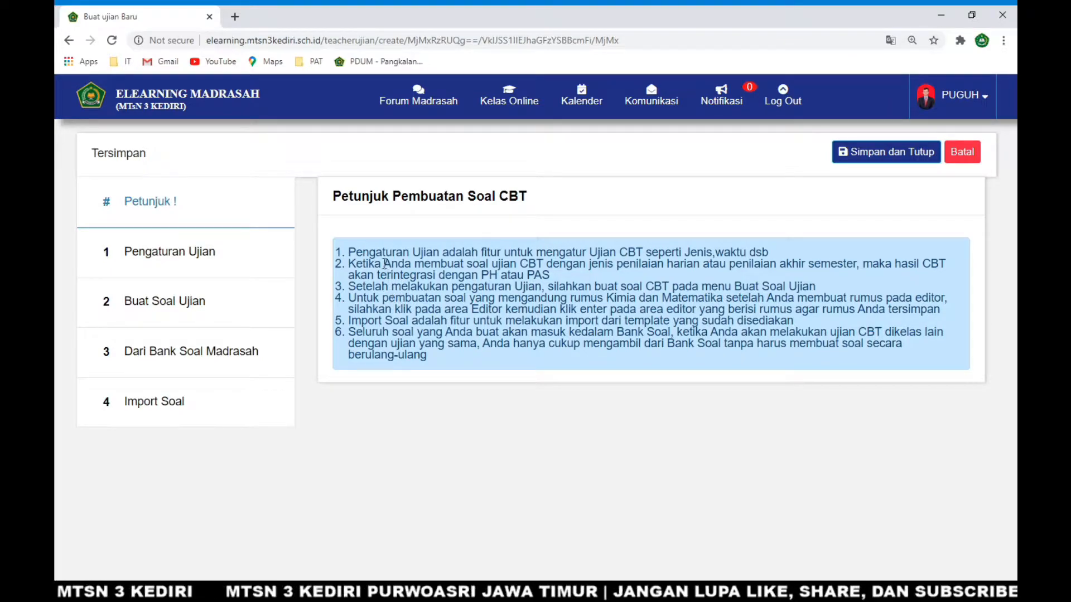
left_click_drag(352, 252, 770, 247)
left_click_drag(408, 286, 572, 263)
left_click(351, 271)
left_click(626, 261)
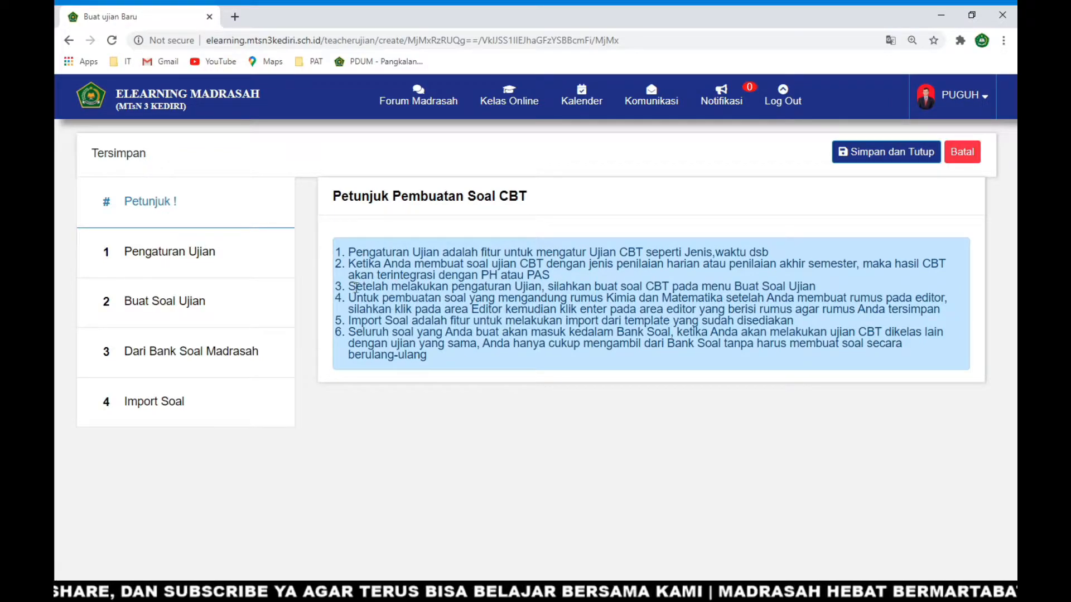
left_click_drag(601, 286, 823, 288)
left_click(388, 300)
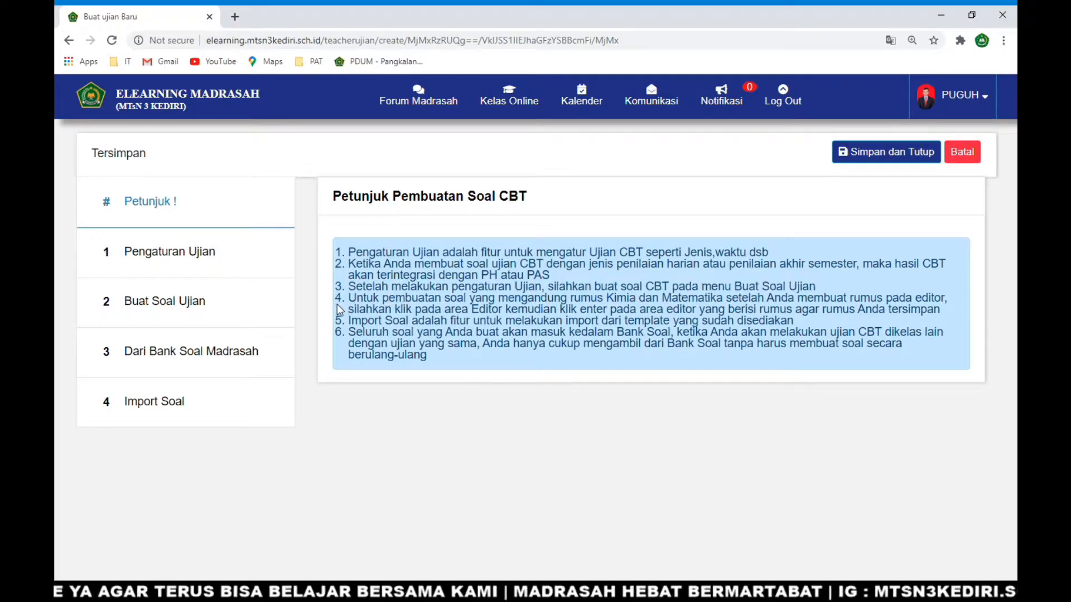
left_click_drag(349, 299, 458, 296)
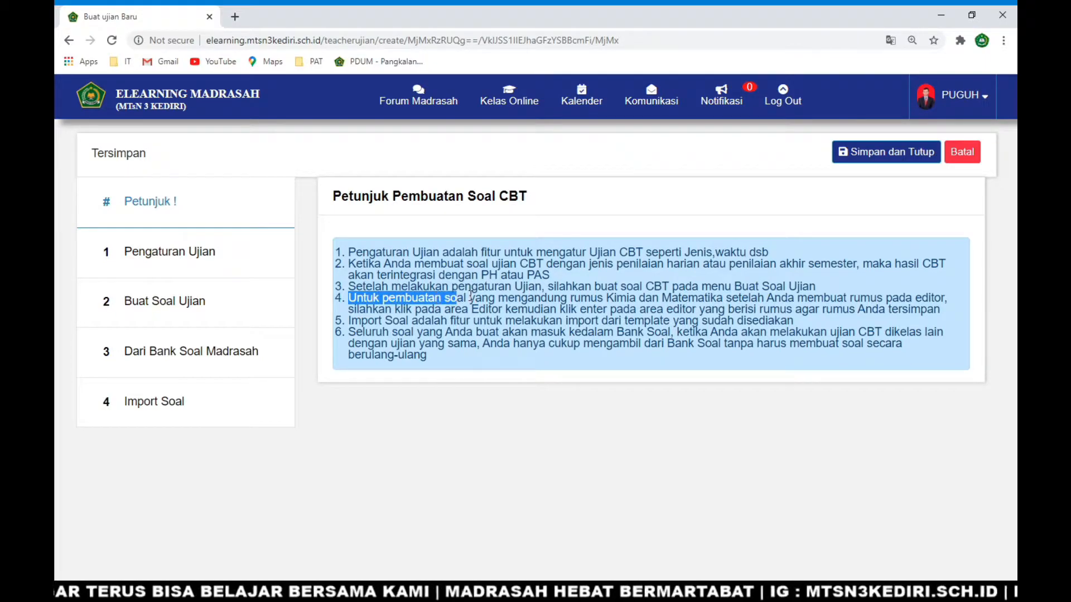
left_click(471, 297)
double_click(576, 298)
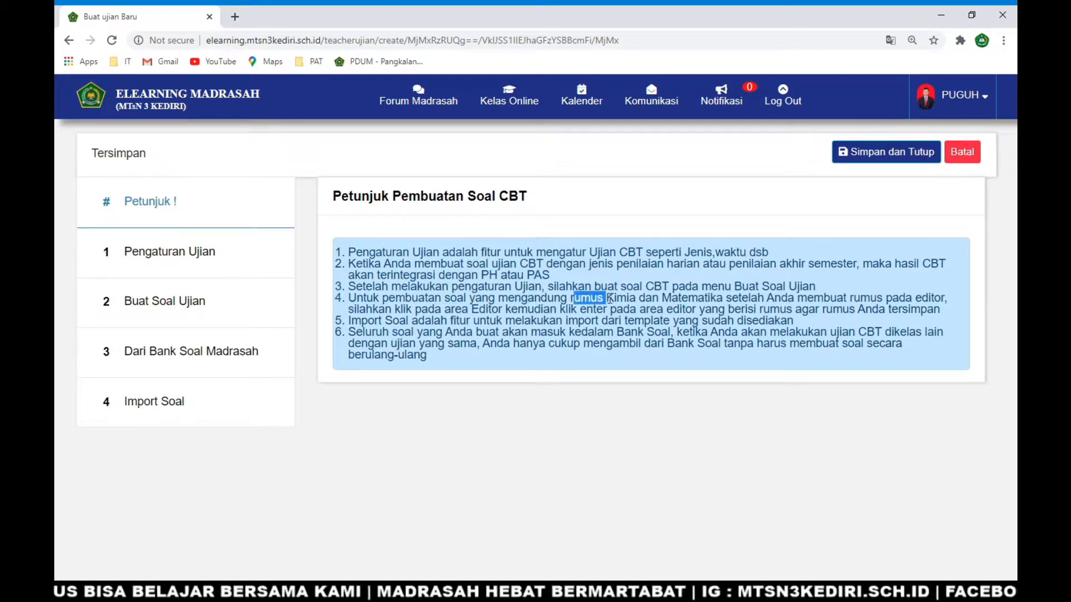
triple_click(618, 300)
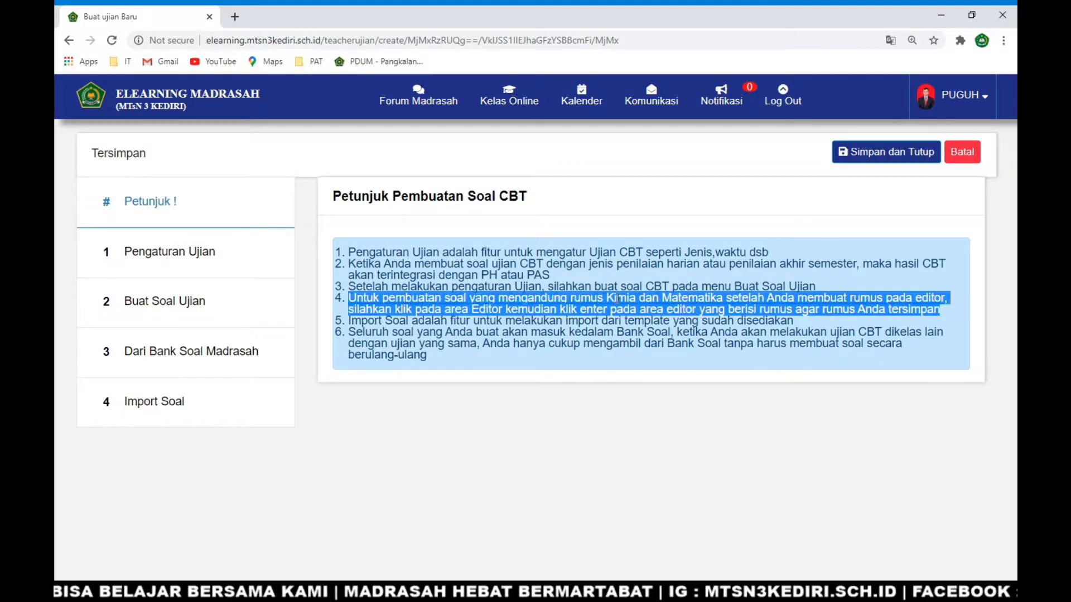
left_click(671, 287)
double_click(675, 300)
left_click(762, 298)
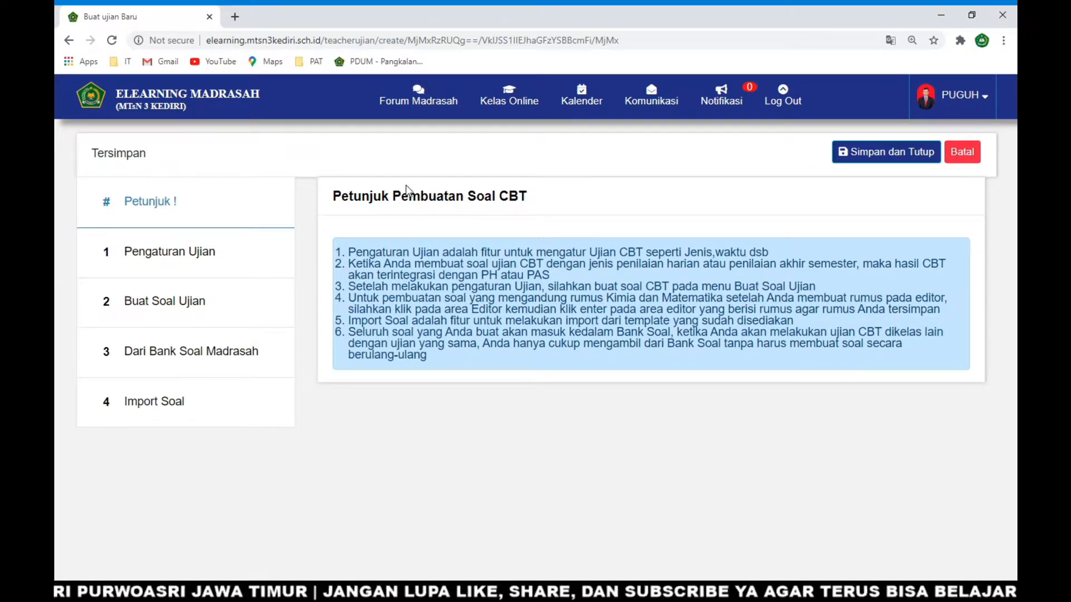
left_click(157, 258)
Try out the exam type options, selecting Ujian Lainnya
left_click(369, 275)
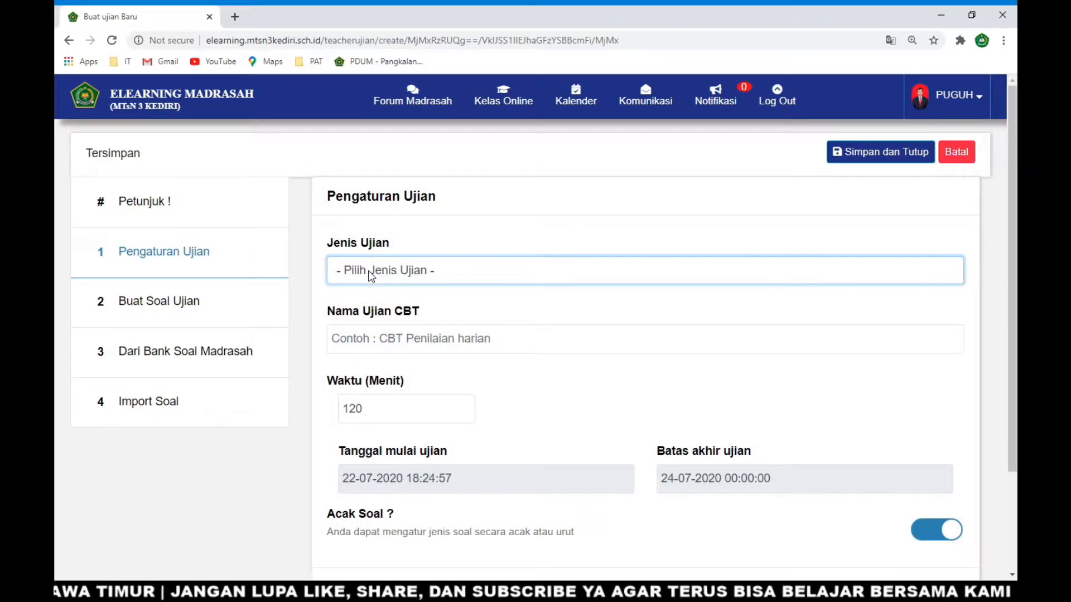
left_click(396, 310)
left_click(411, 271)
left_click(403, 316)
left_click(414, 276)
left_click(414, 330)
left_click(425, 358)
left_click(447, 243)
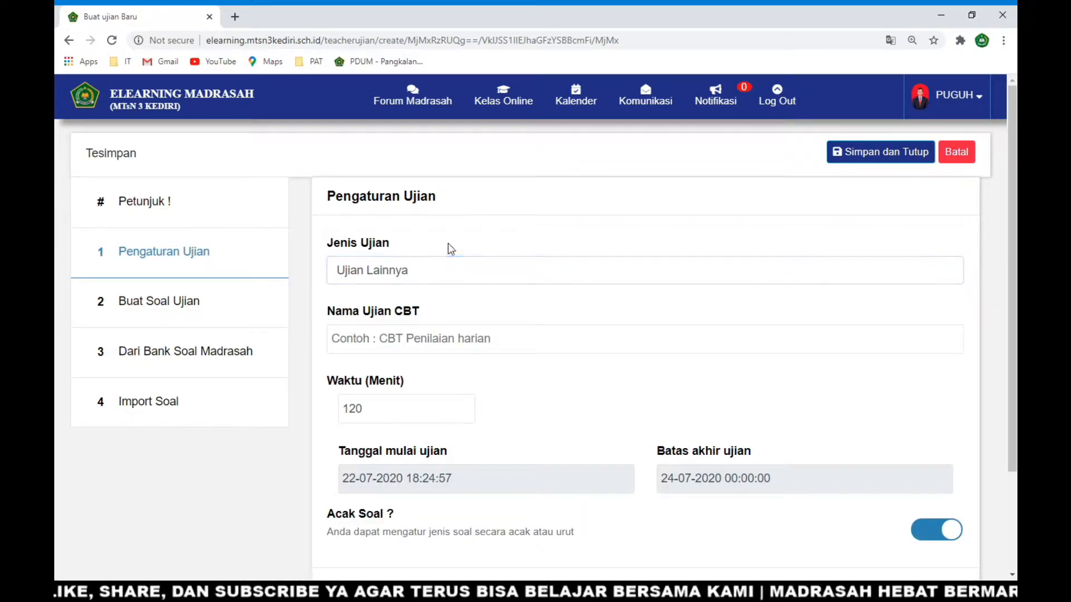
Set the exam type to Penilaian Harian and choose basic competency 3.1 (Memahami fungsi social, struktur teks)
left_click(429, 276)
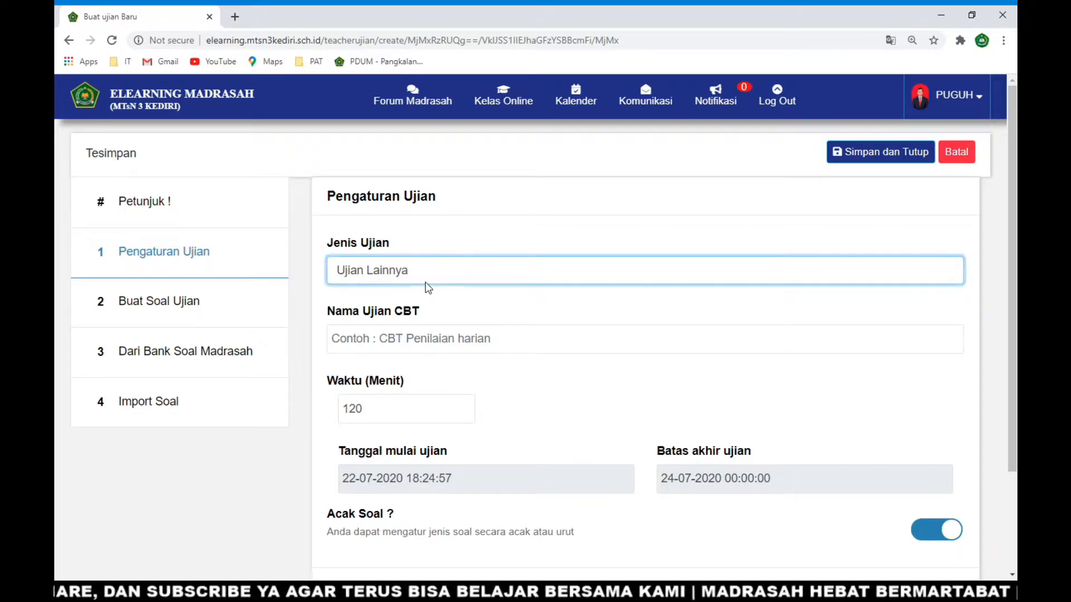
left_click(414, 304)
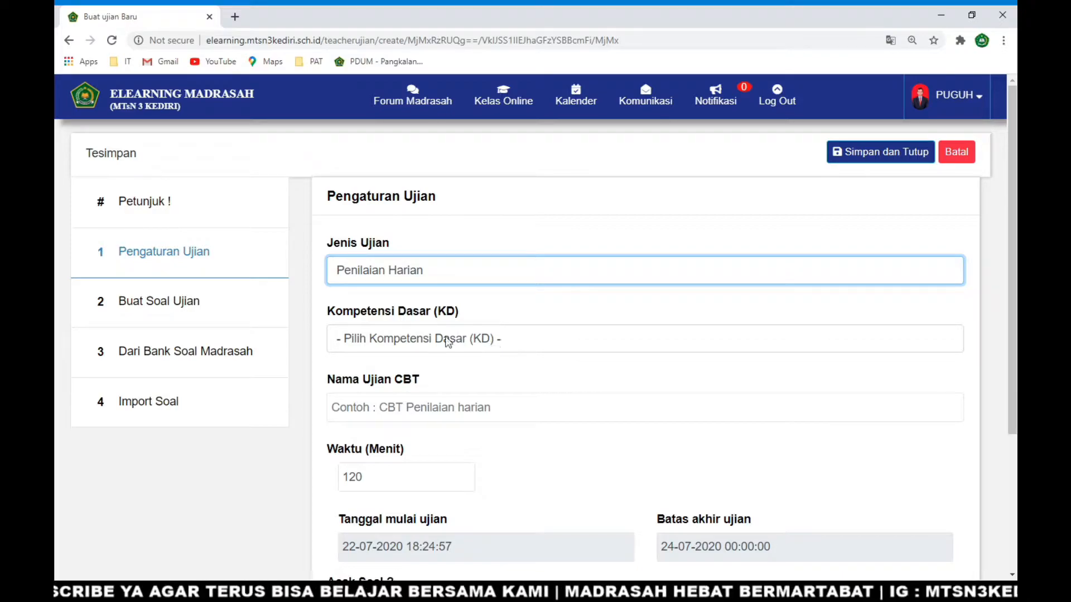
left_click_drag(360, 312, 439, 312)
left_click(484, 322)
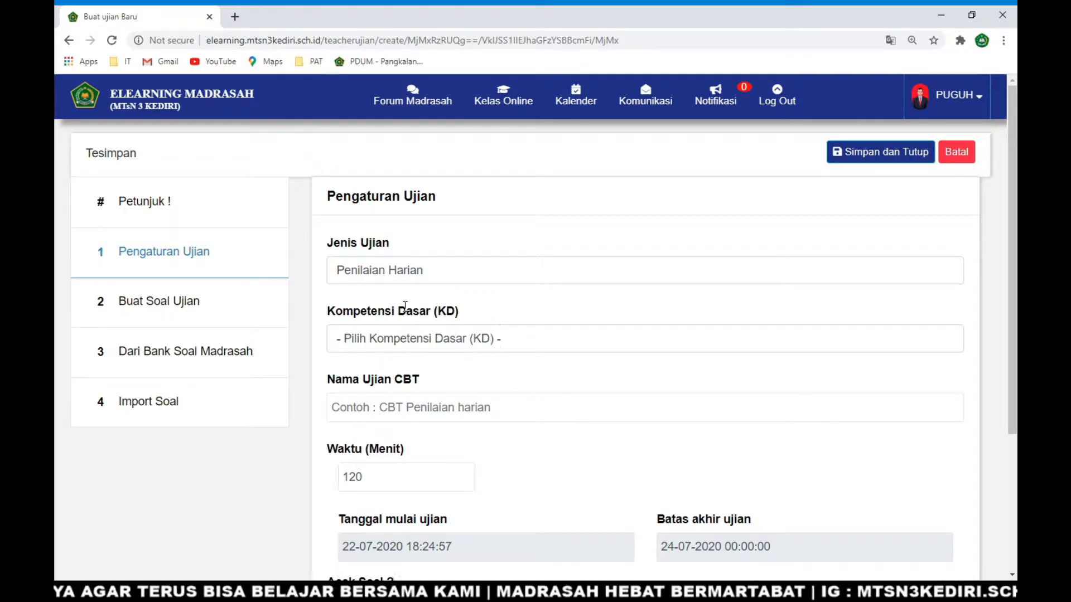
left_click(483, 336)
left_click(482, 377)
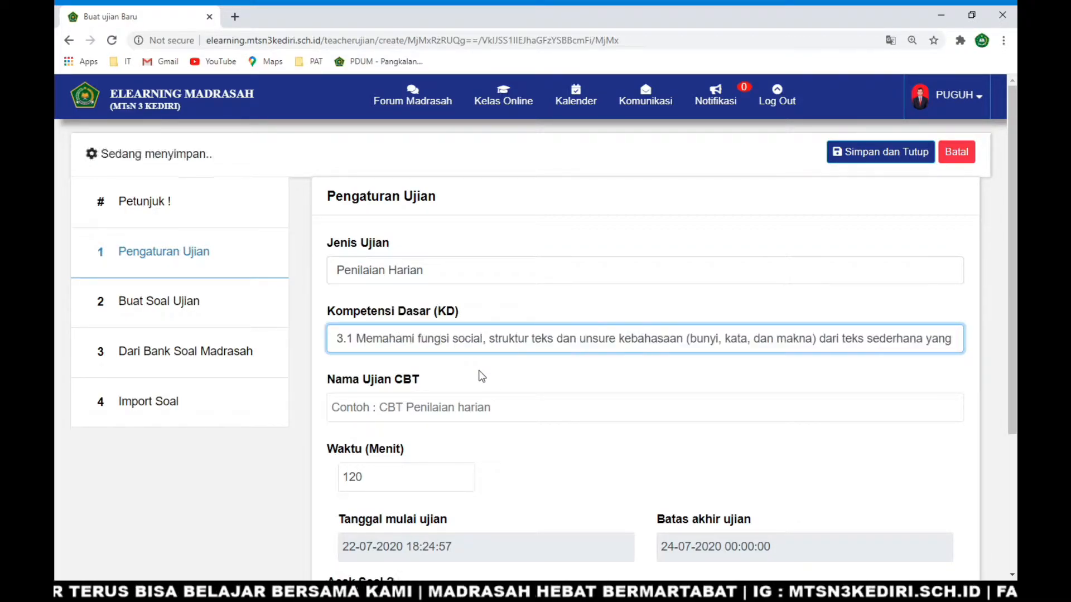
Name the CBT exam "PH 1 tentang jam"
left_click(386, 408)
left_click(500, 382)
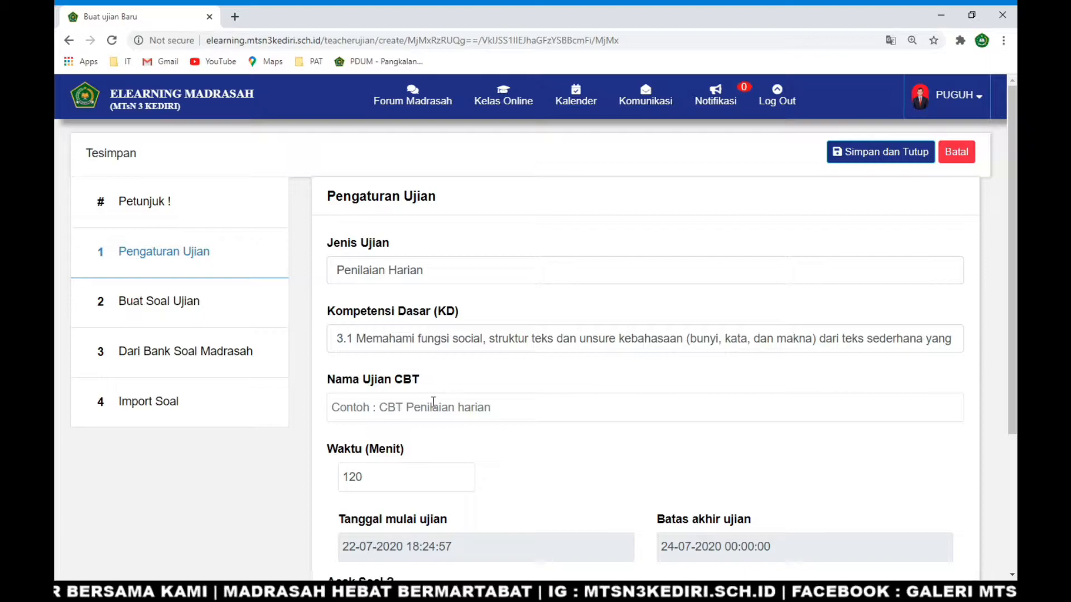
left_click(437, 402)
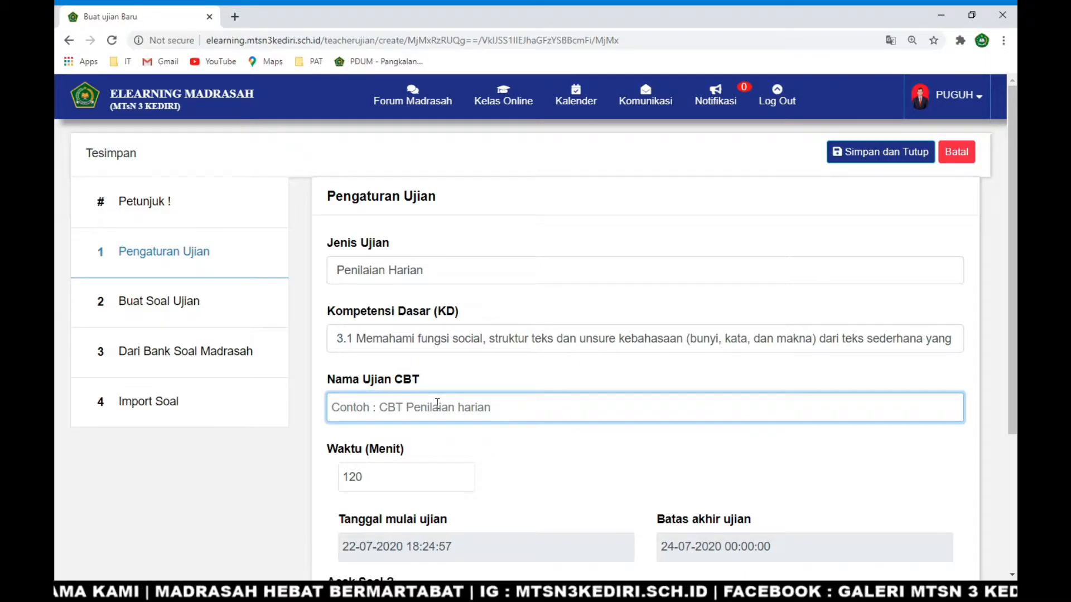
type("PH 1 tentang jam")
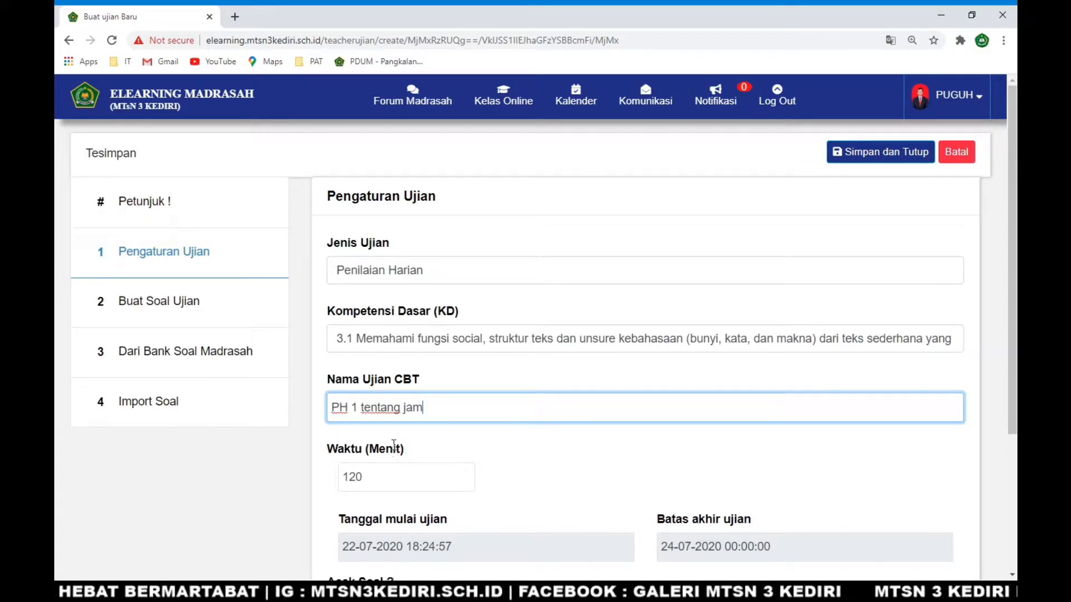
Set the exam duration to 60 minutes
scroll(389, 449, "down", 1)
left_click(396, 412)
left_click_drag(396, 411, 343, 411)
left_click(394, 417)
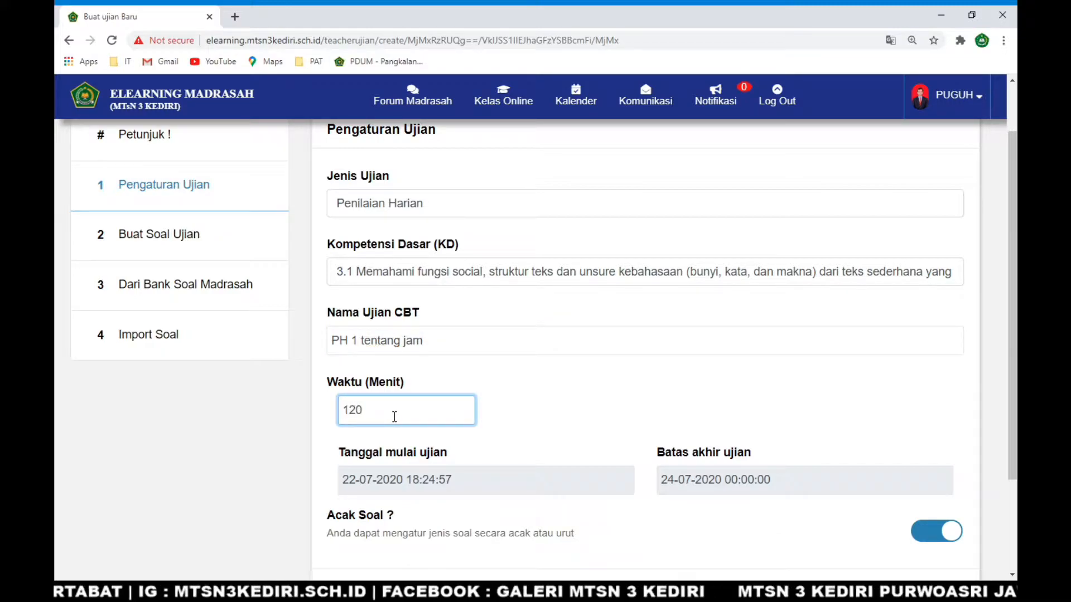
left_click_drag(377, 411, 325, 406)
left_click(398, 410)
type("60")
left_click(572, 433)
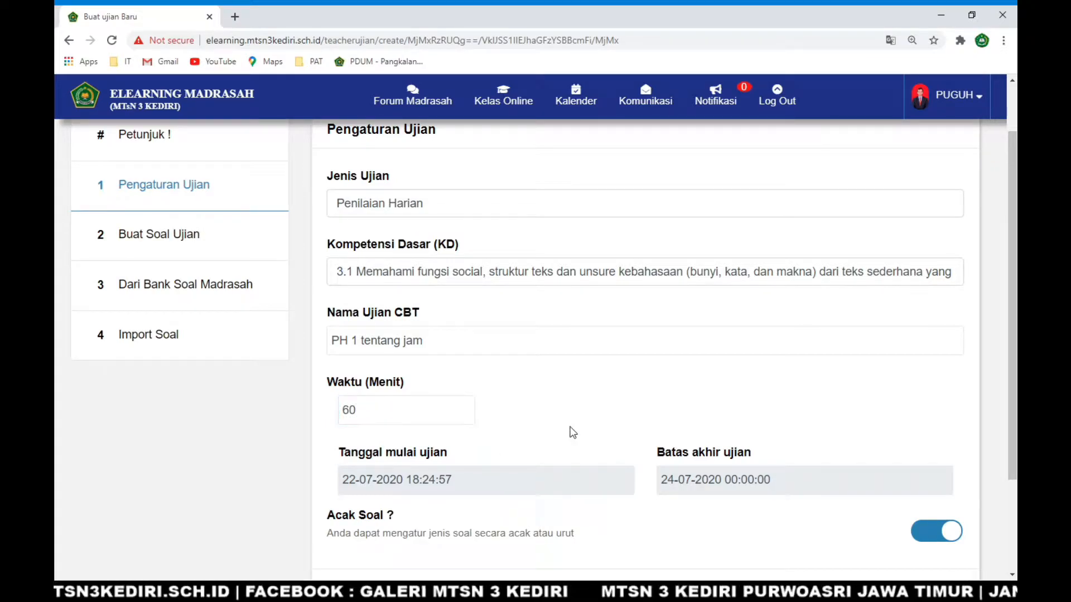
scroll(438, 403, "down", 2)
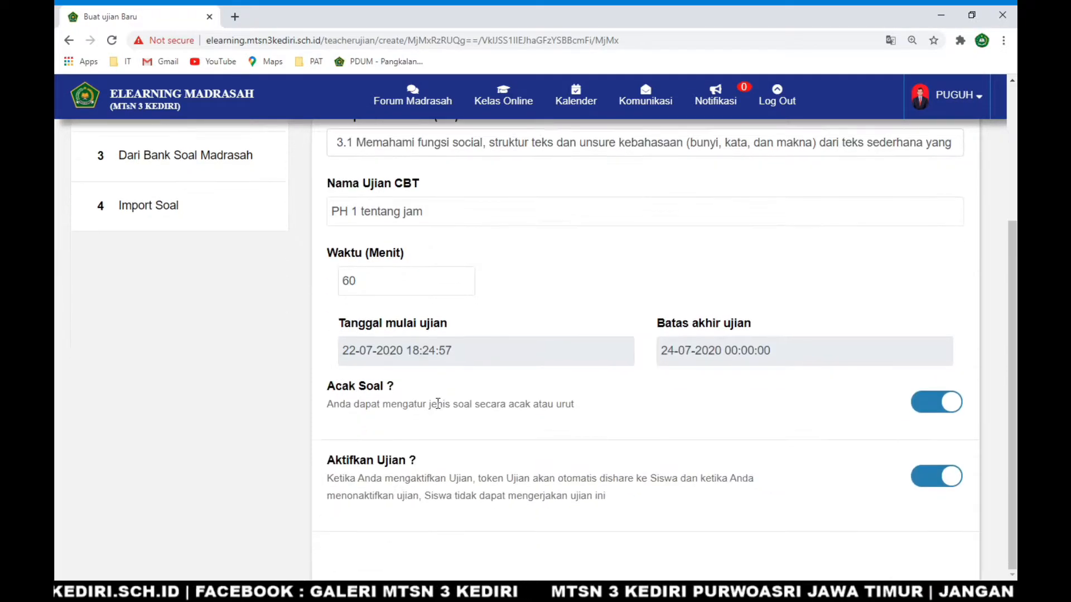
left_click(427, 351)
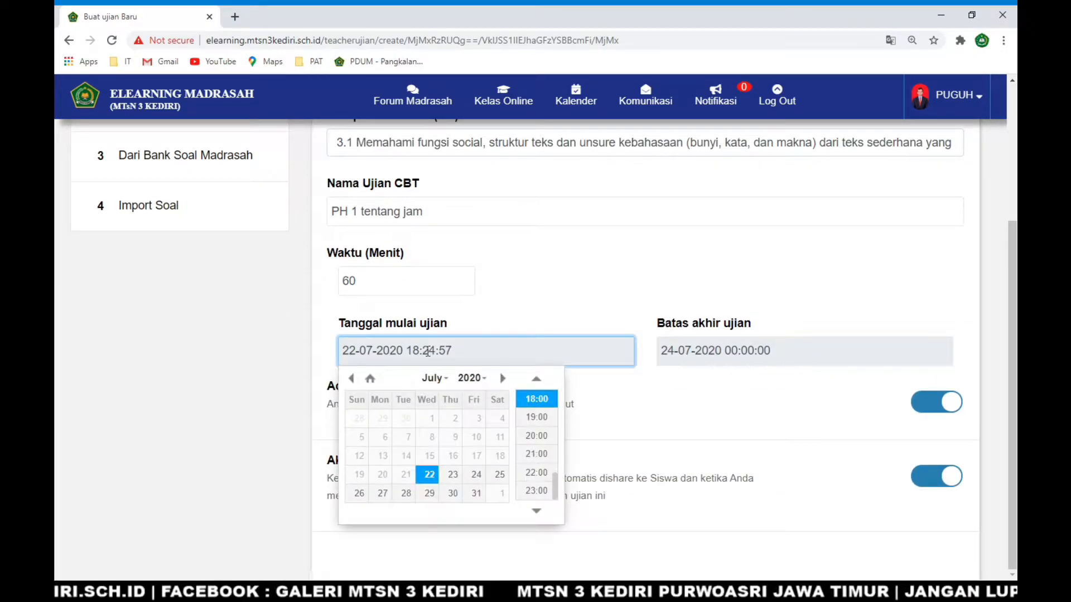
left_click(476, 474)
scroll(540, 441, "up", 3)
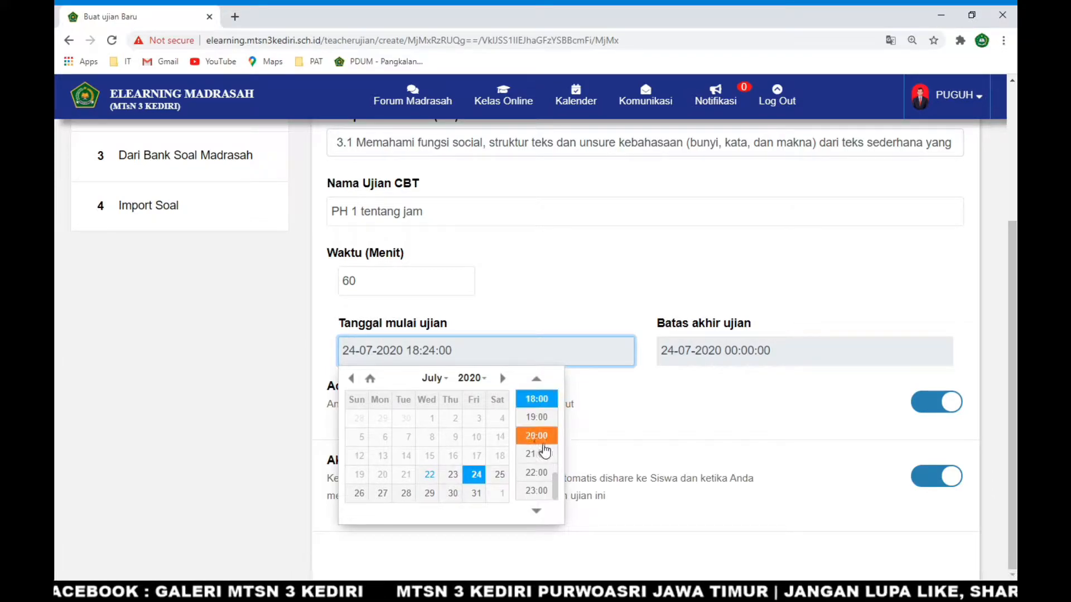
scroll(541, 446, "up", 6)
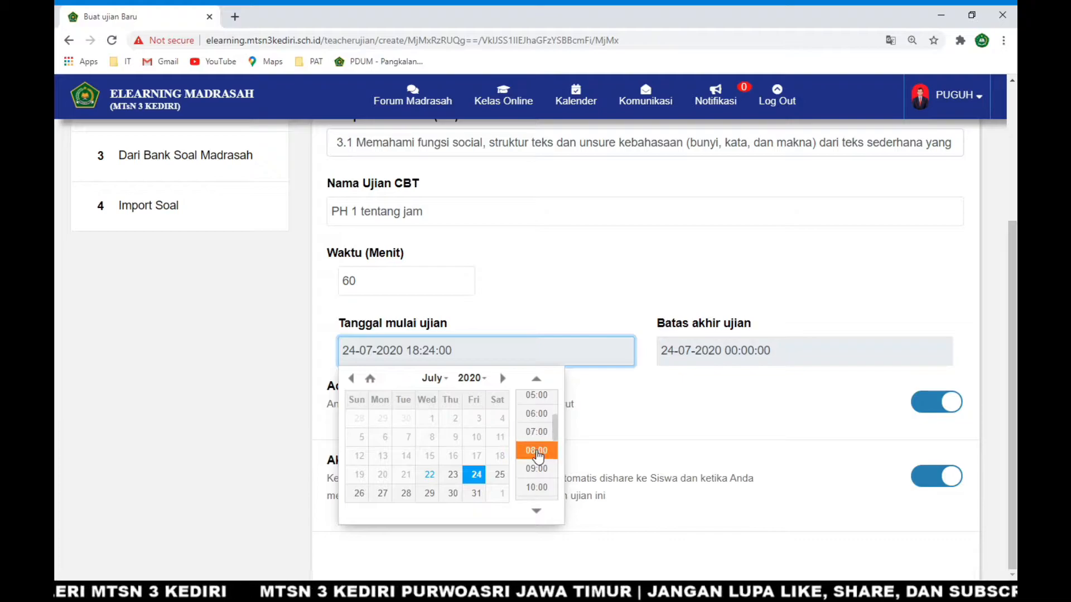
left_click(538, 449)
left_click(723, 345)
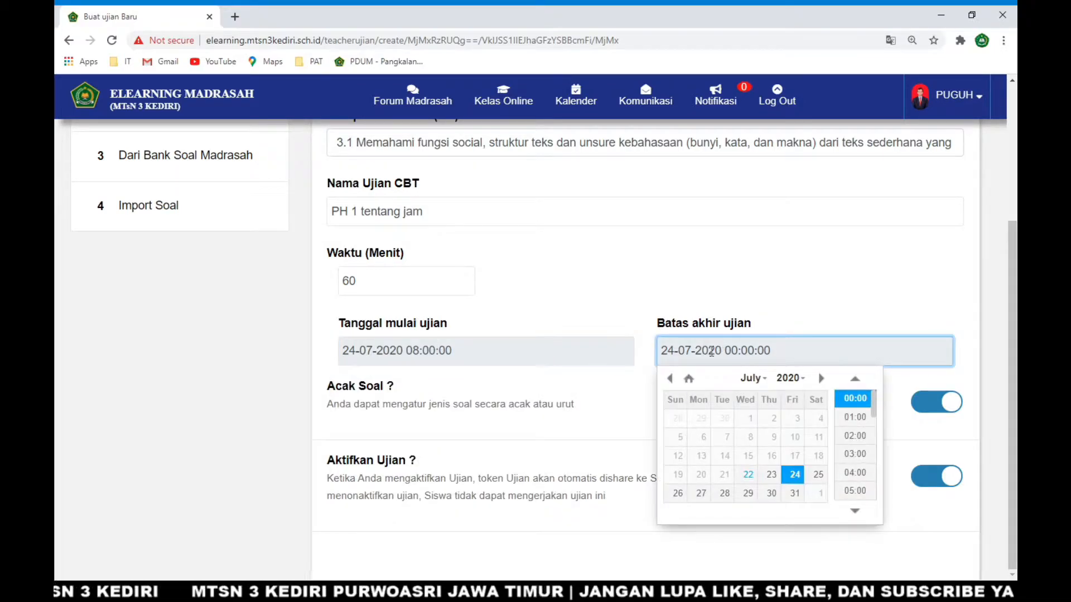
scroll(855, 479, "down", 1)
scroll(854, 489, "down", 5)
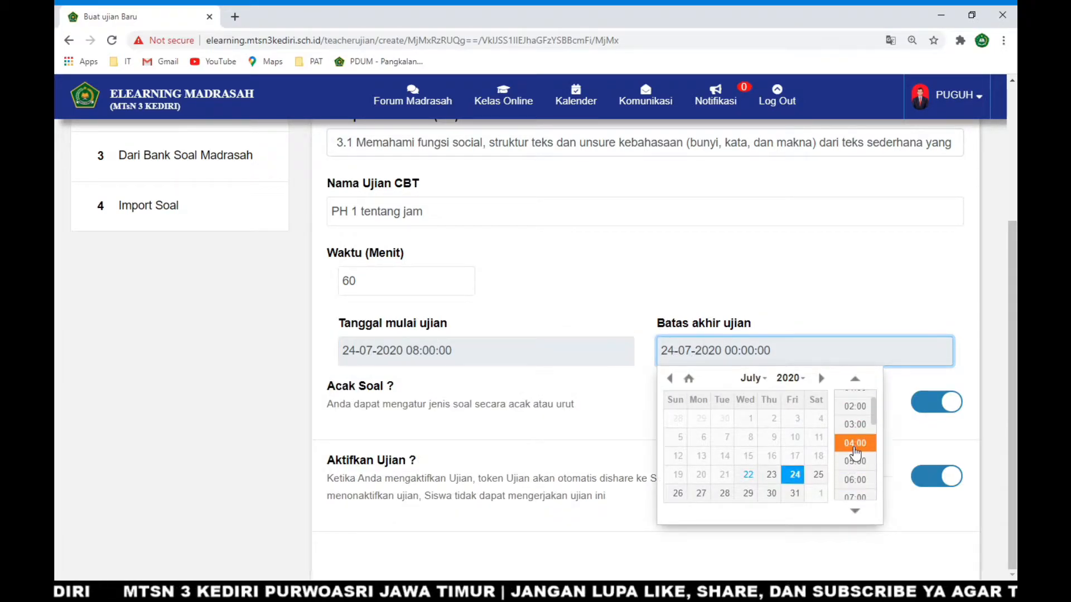
scroll(857, 458, "down", 3)
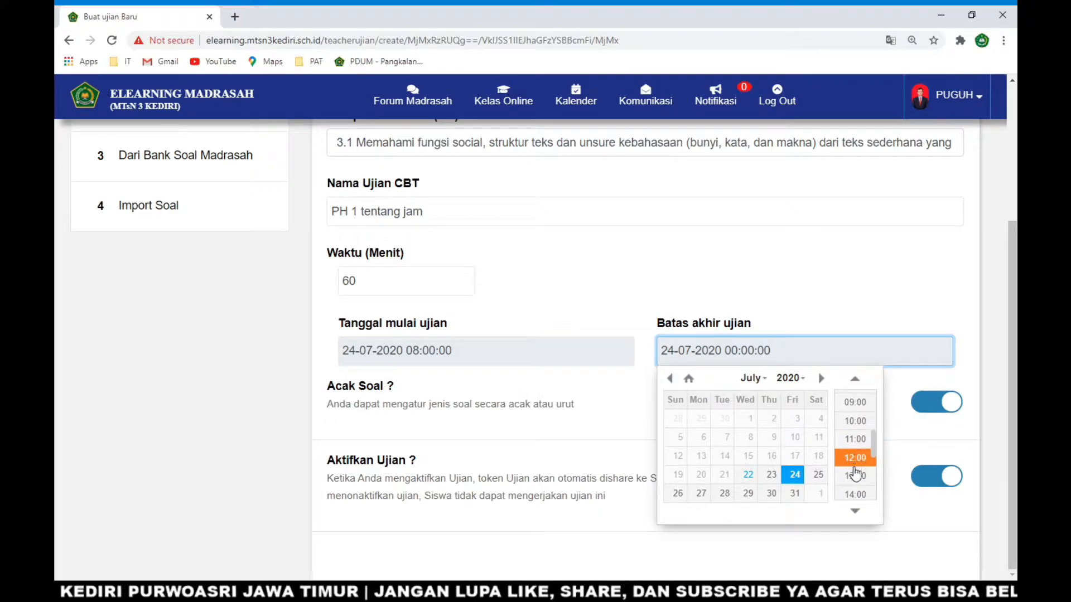
left_click(854, 495)
left_click(776, 350)
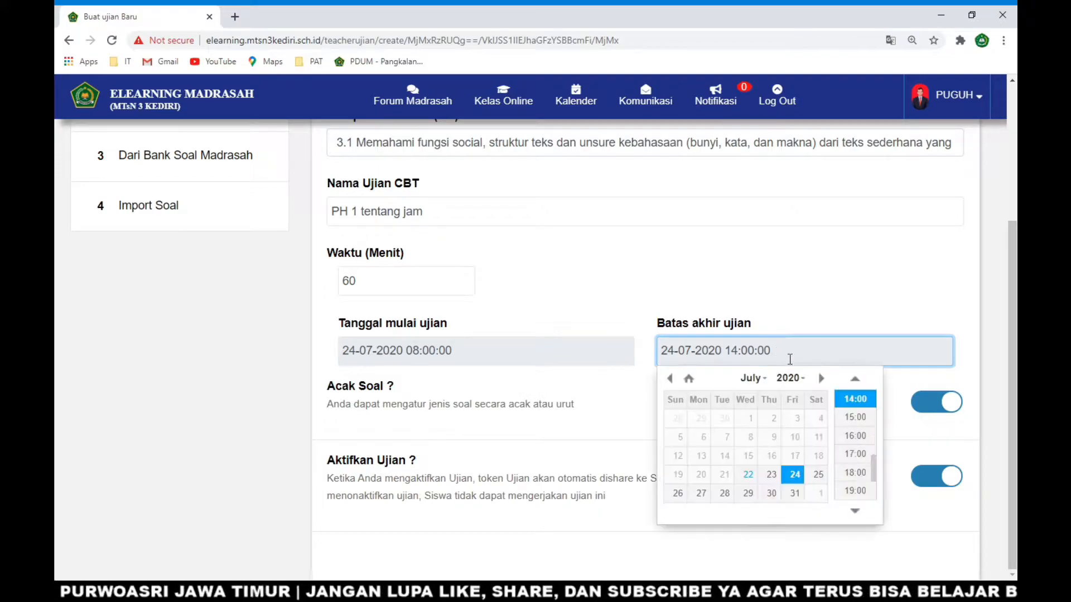
scroll(855, 441, "up", 4)
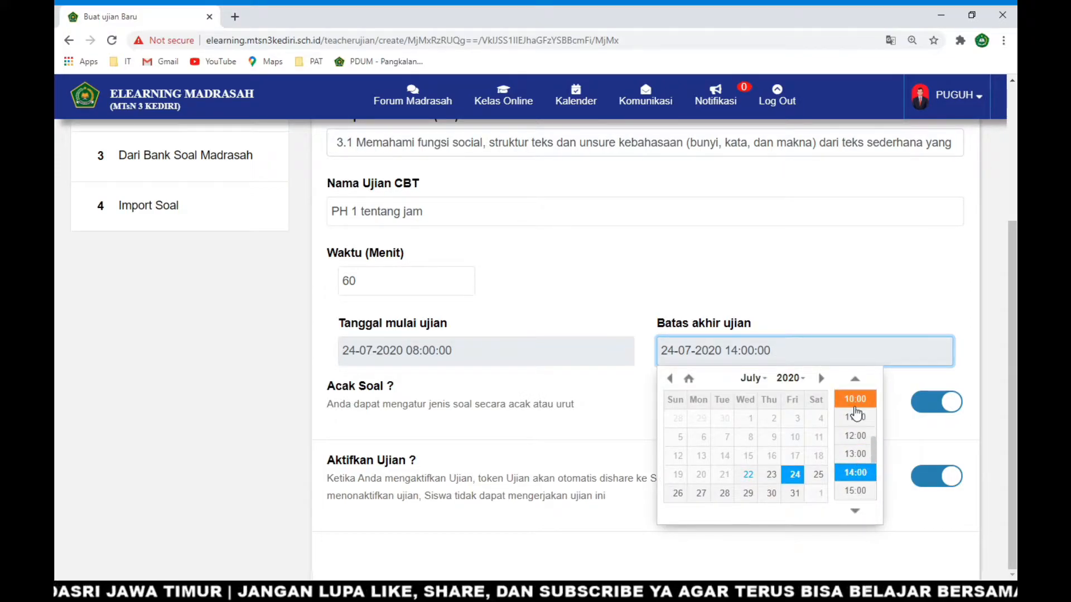
left_click(855, 399)
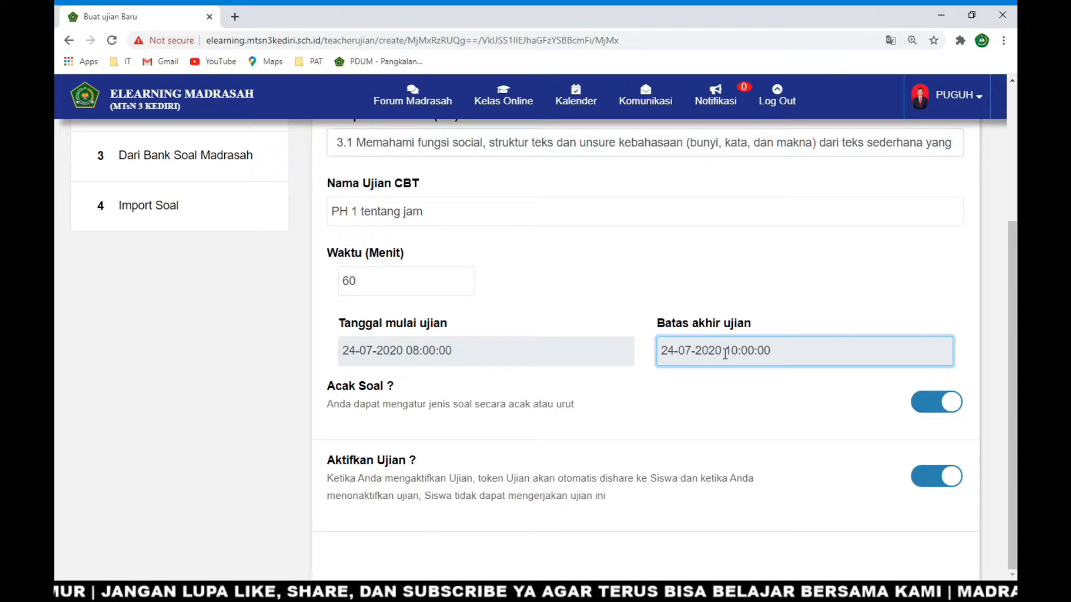
left_click_drag(780, 351, 660, 351)
left_click(795, 304)
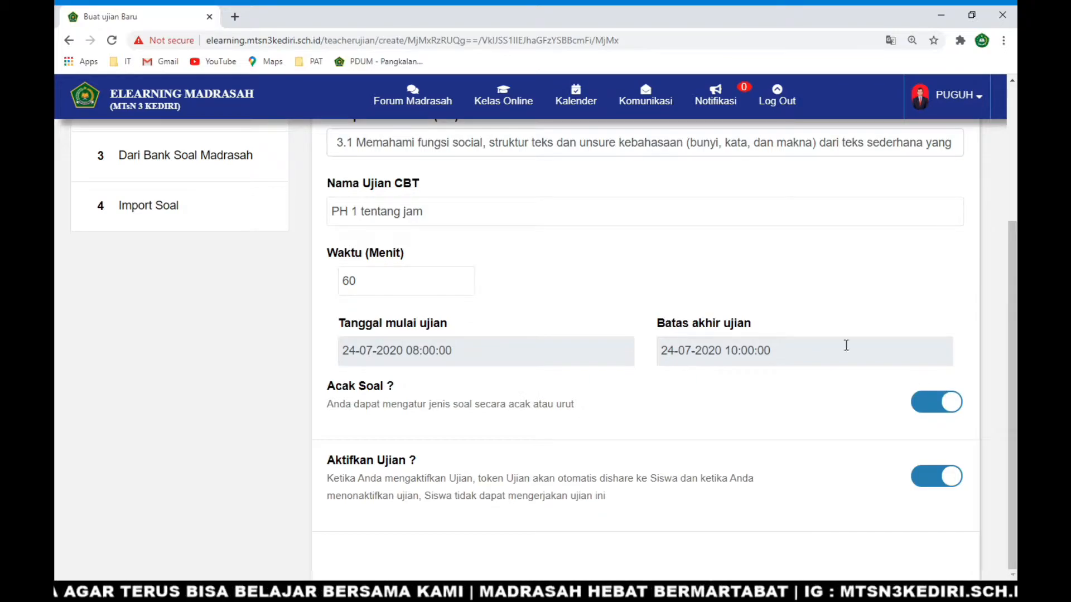
Open the exam question builder and set question 1's type to Pilihan Ganda (Multiple Choice)
scroll(781, 378, "up", 3)
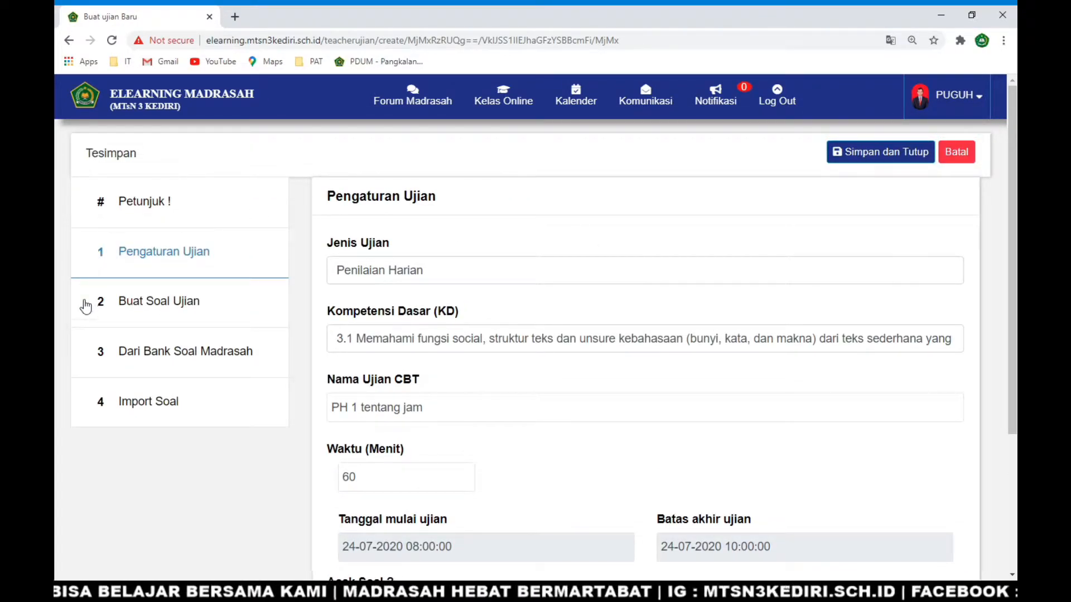
left_click(161, 306)
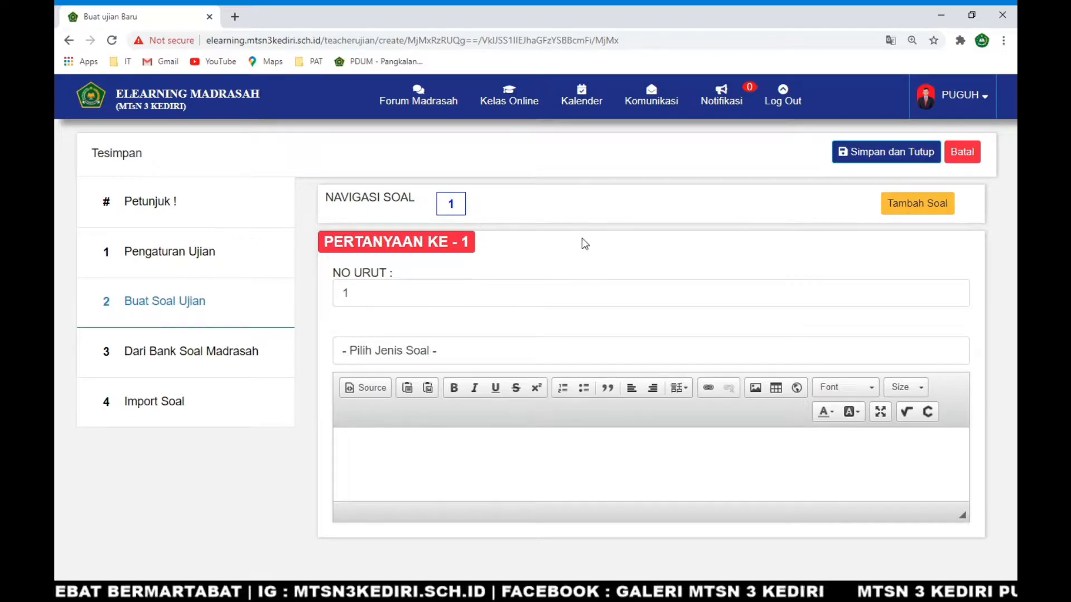
left_click(409, 294)
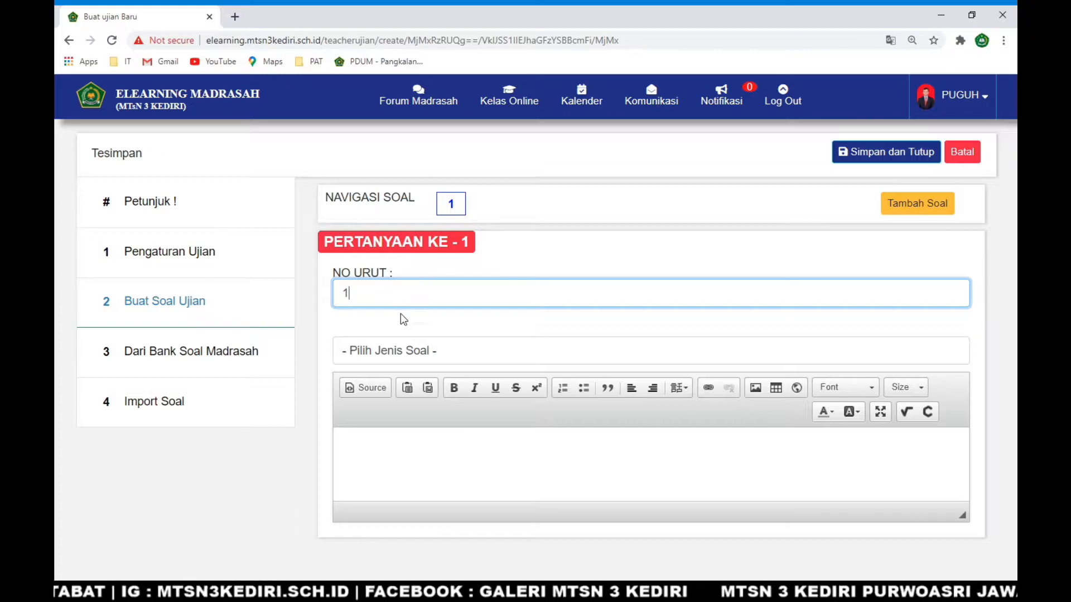
left_click(424, 353)
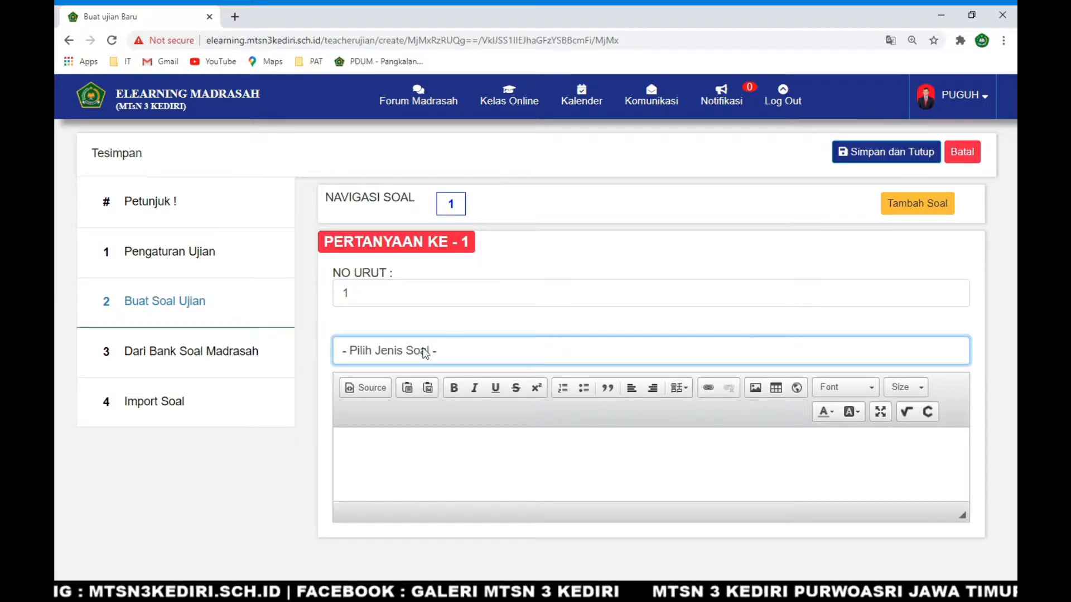
left_click(428, 392)
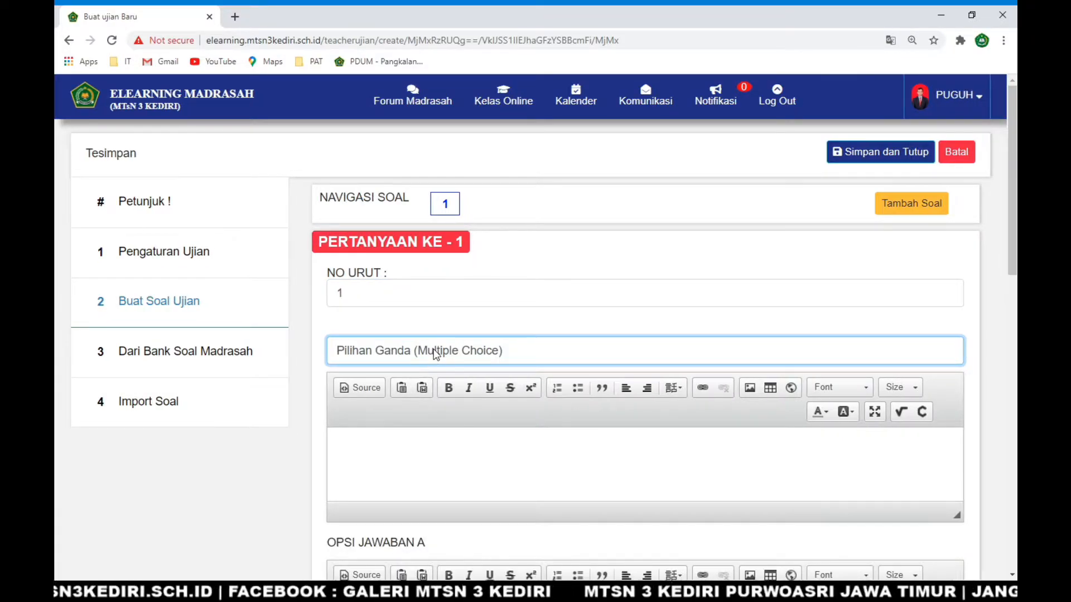
Switch question 1 through the types Salah Benar, Menjodohkan, Short Answer and Essay to compare their input forms
key("Down")
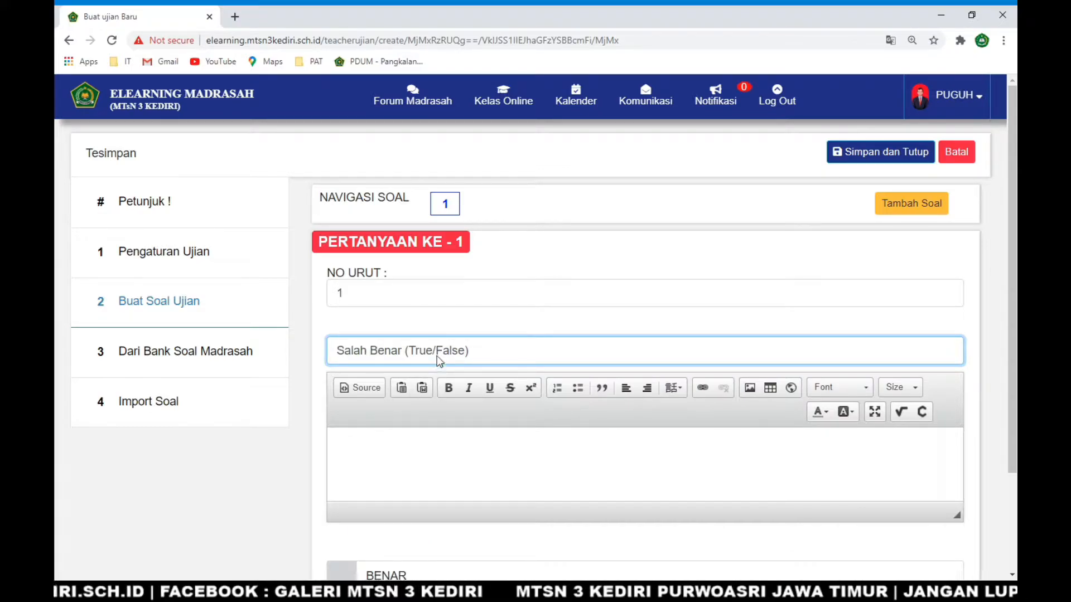
key("Down")
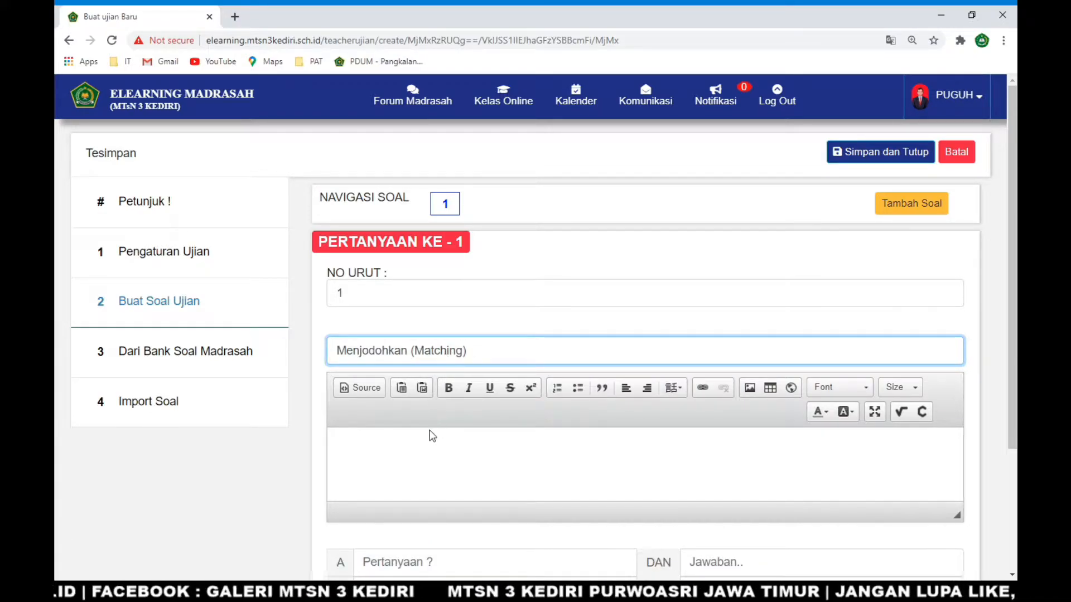
key("Down")
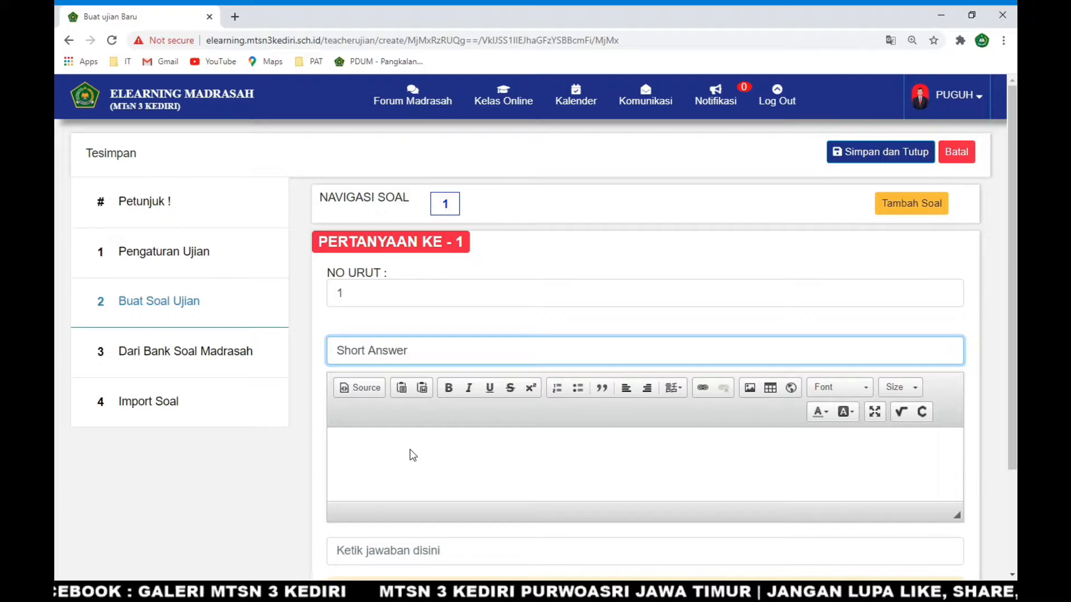
key("Down")
scroll(477, 309, "down", 1)
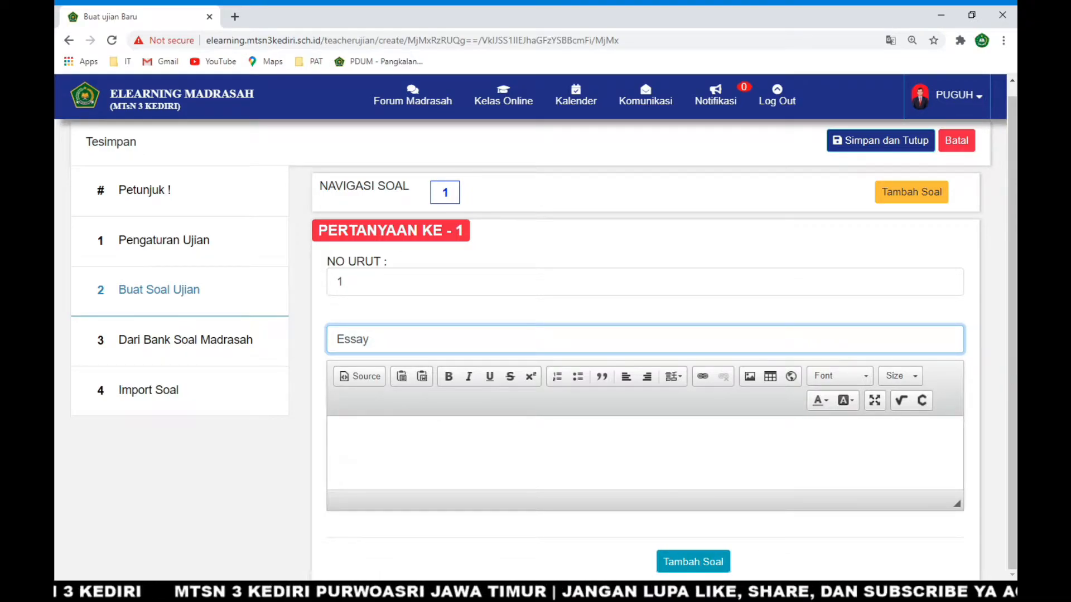
left_click(401, 345)
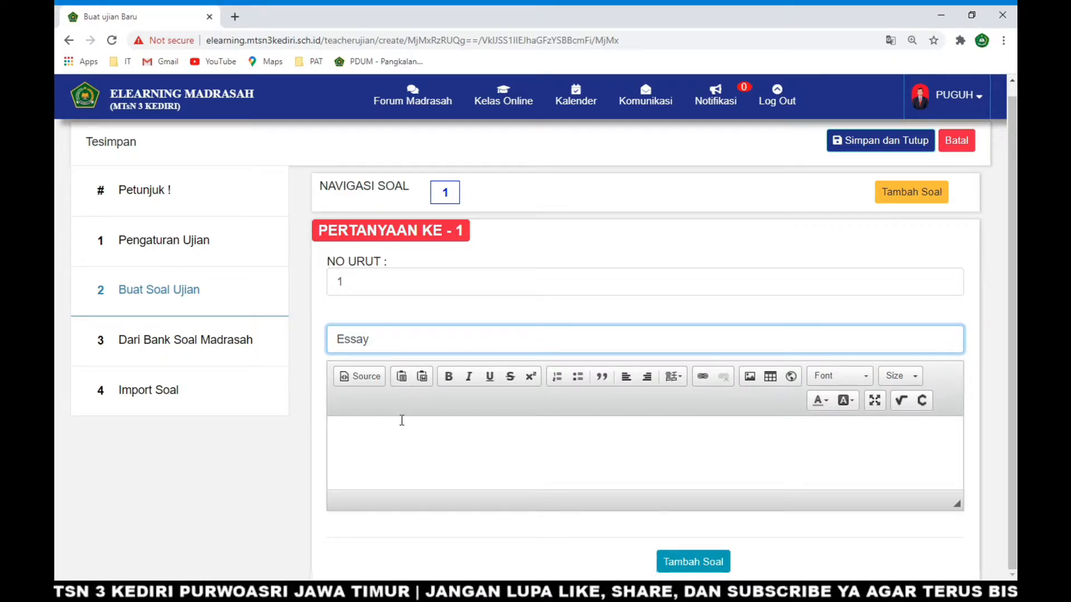
left_click(402, 441)
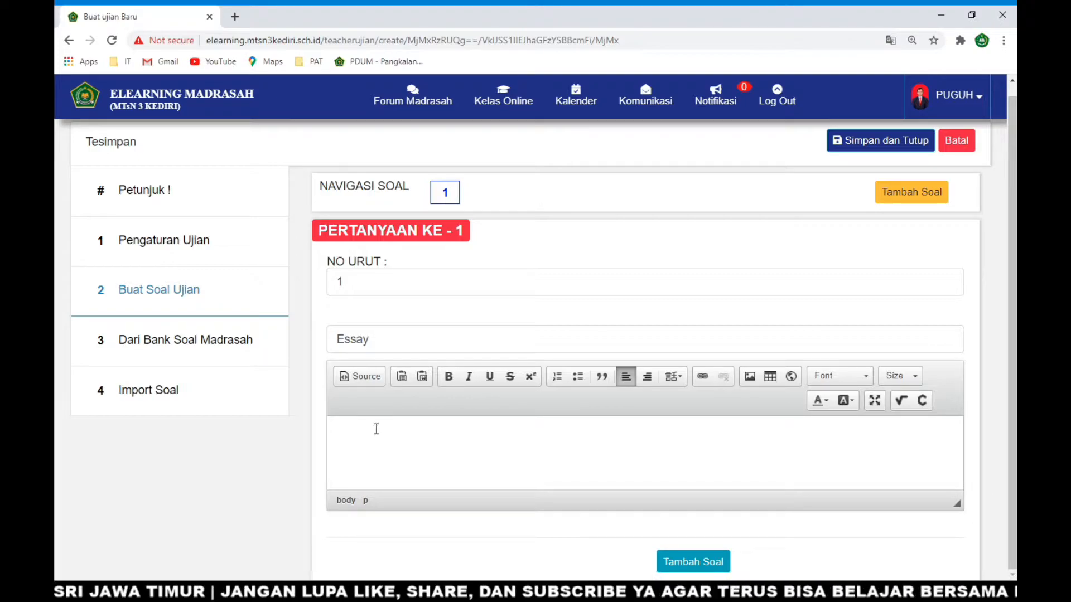
Set the type of question 1 to Short Answer
left_click(383, 343)
left_click(385, 421)
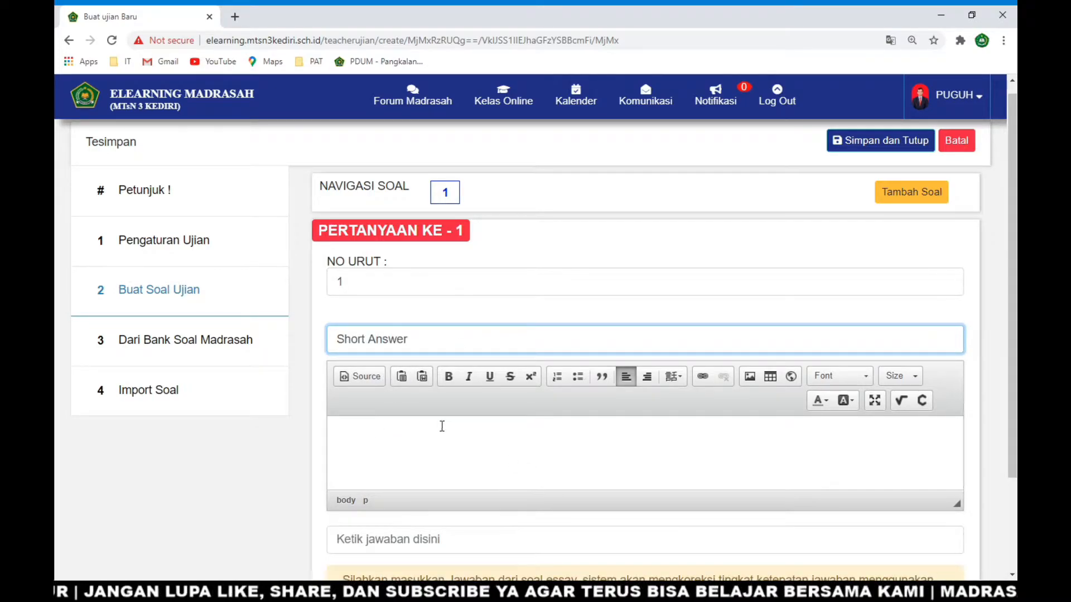
scroll(440, 426, "down", 2)
Enter "soal" as the question text and "jawaban" as the expected answer
left_click(361, 324)
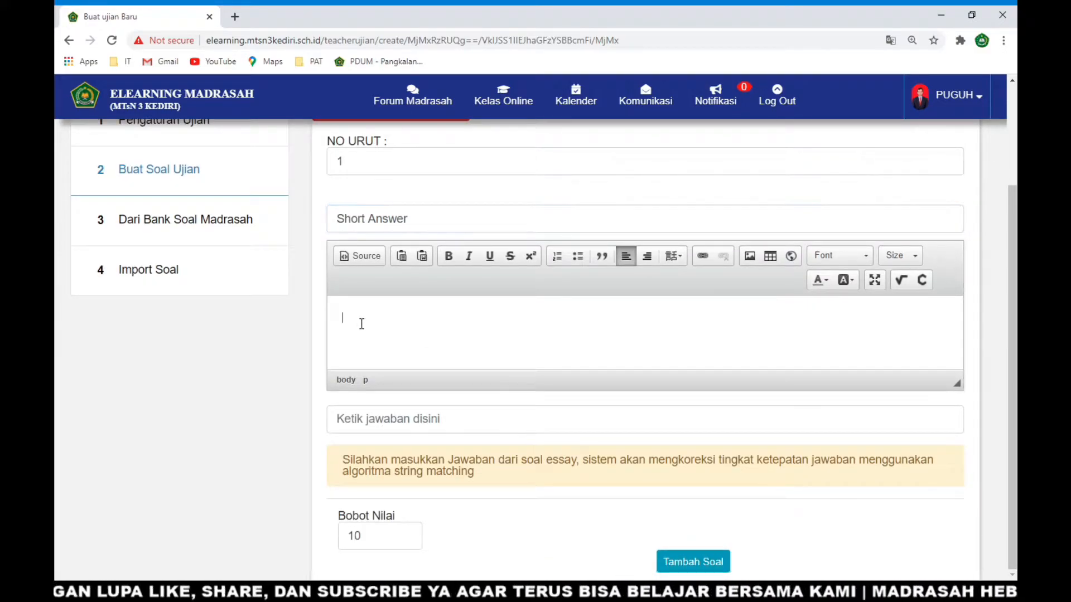
type("soal")
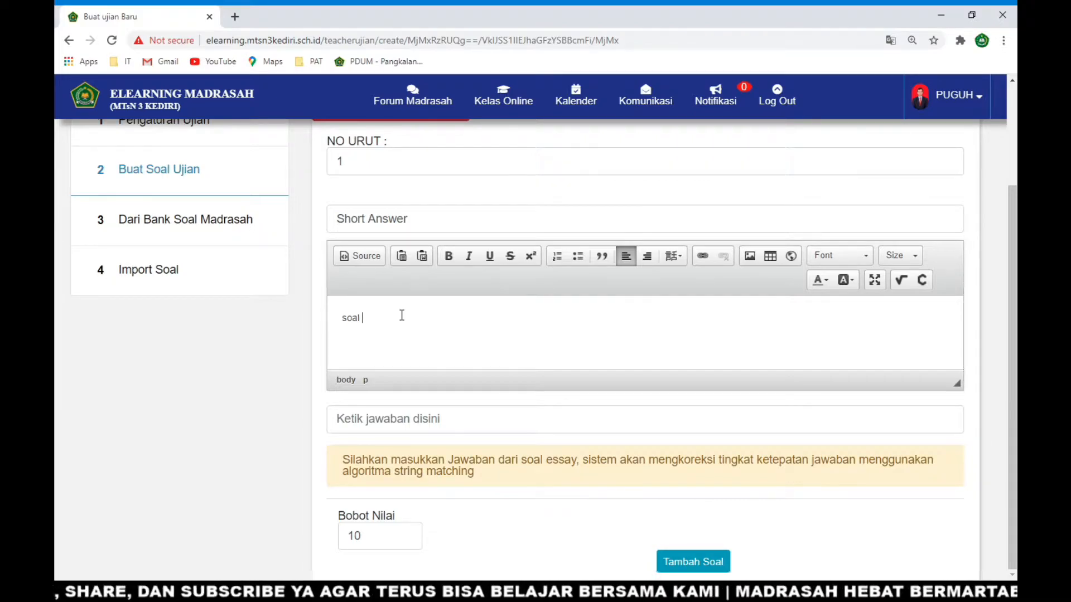
left_click(423, 418)
type("jawaban")
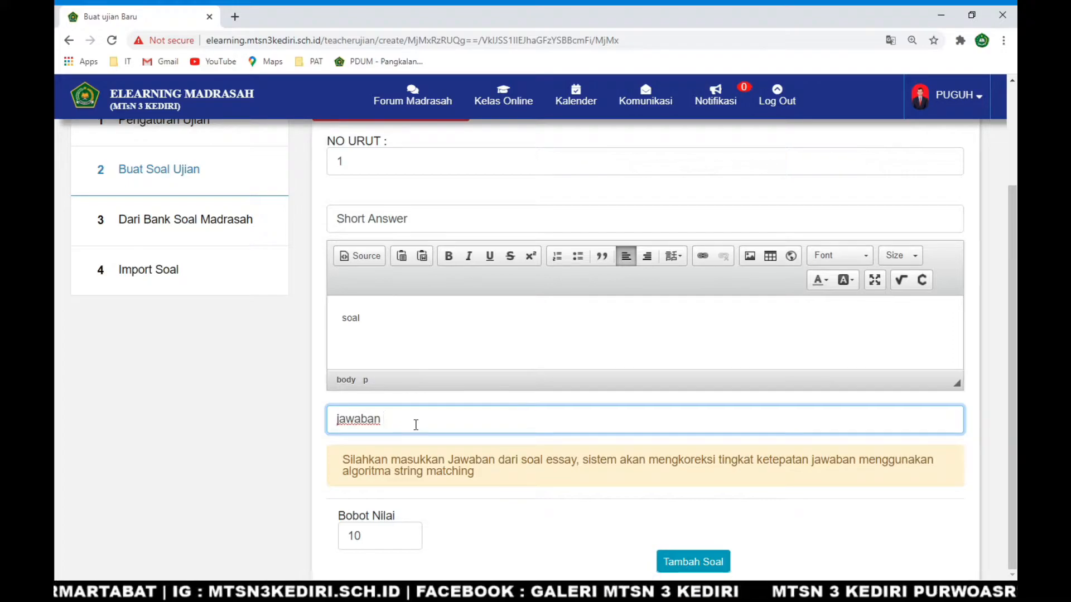
Replace the text of question 1 with "siapakah penemu lampu?"
left_click(373, 317)
left_click_drag(373, 318, 332, 314)
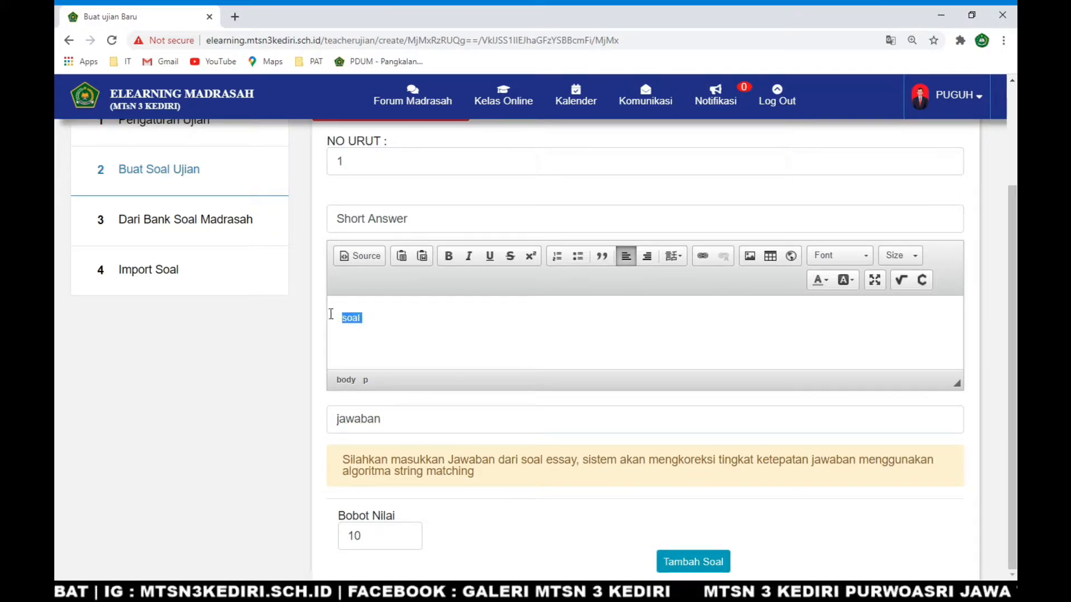
key("BackSpace")
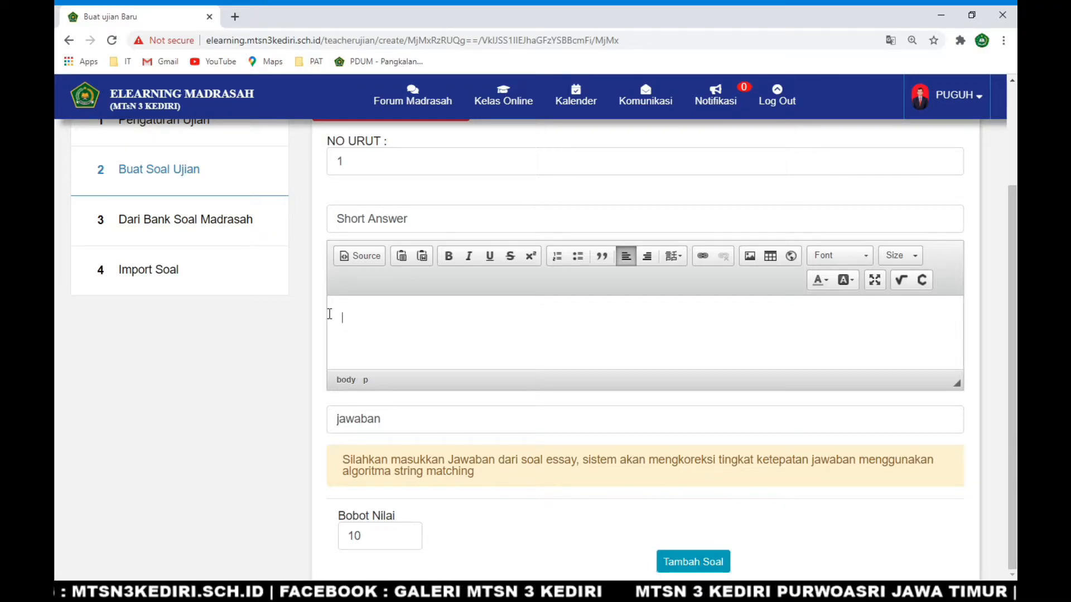
type("siapakah penemu lam")
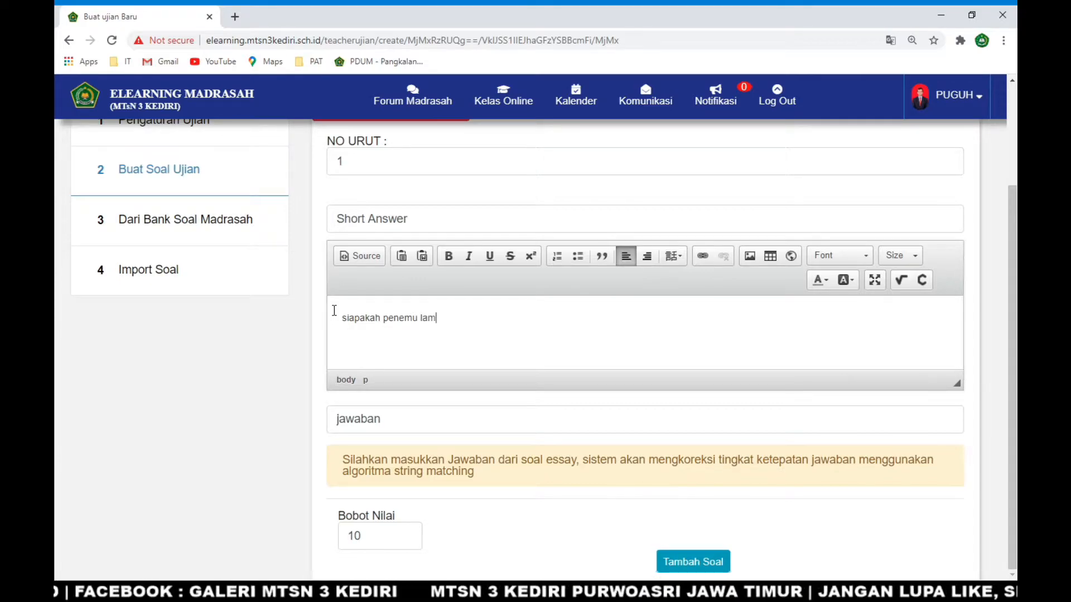
type("pu")
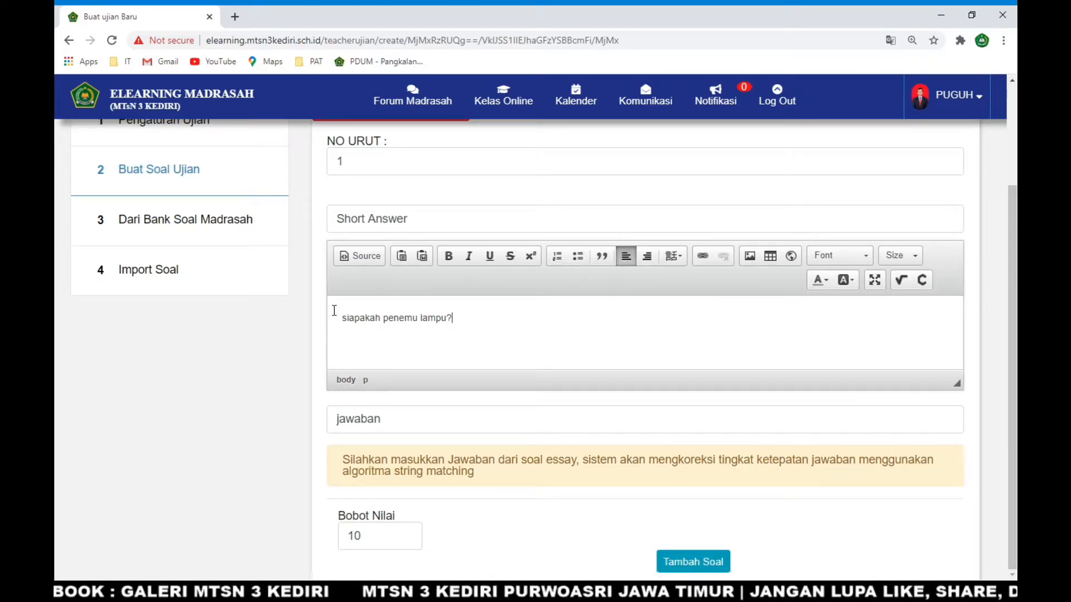
Replace the expected answer of question 1 with "Thomas alfa edison"
left_click(397, 418)
left_click_drag(404, 418, 308, 428)
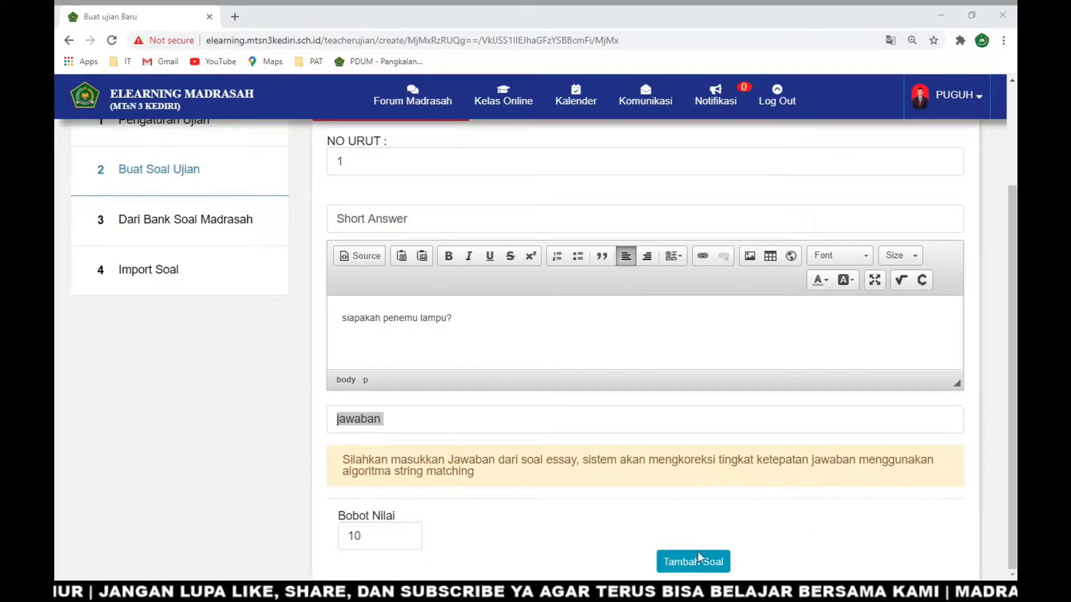
key("alt+Tab")
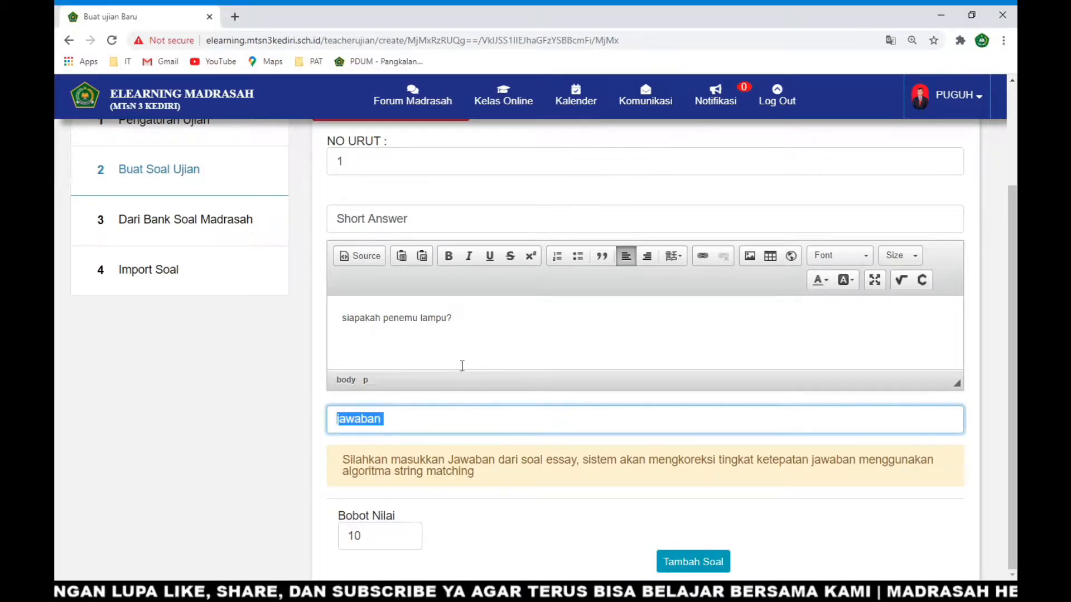
left_click(454, 319)
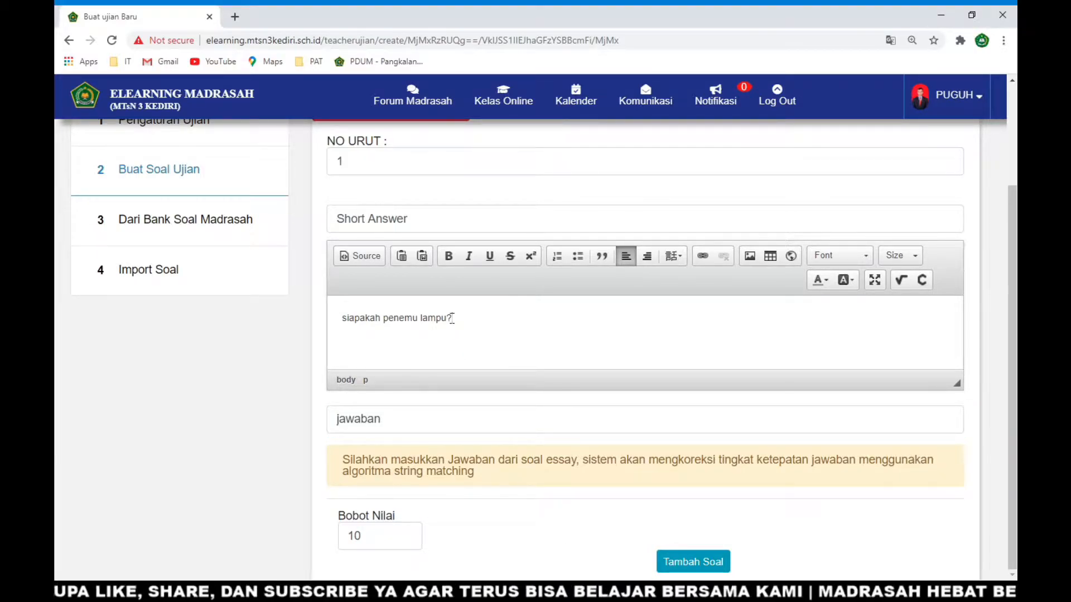
left_click_drag(411, 420, 282, 422)
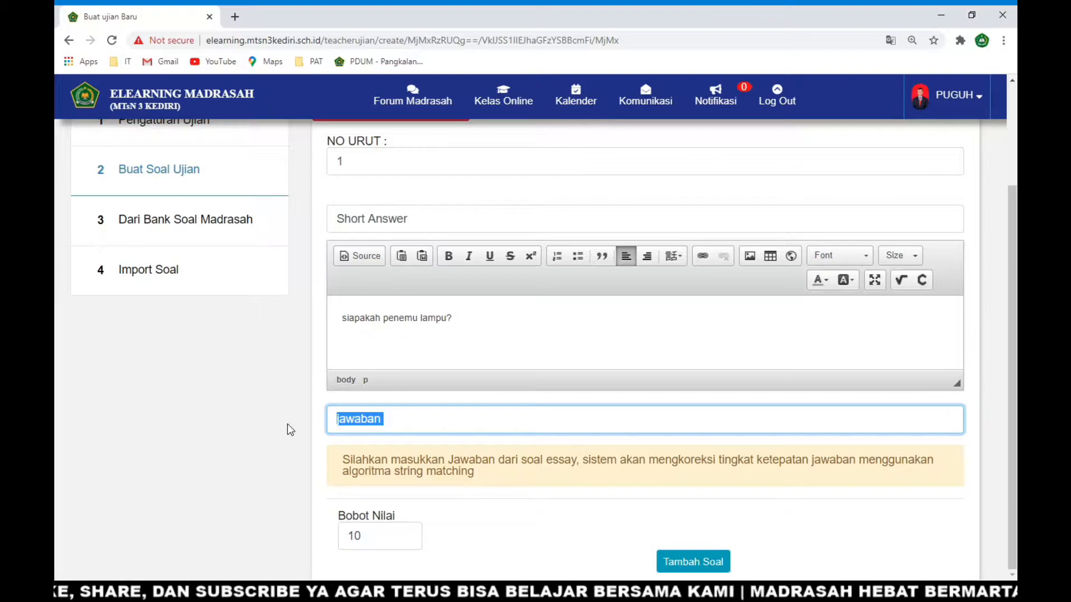
key("BackSpace")
type("Thomas alfa edison")
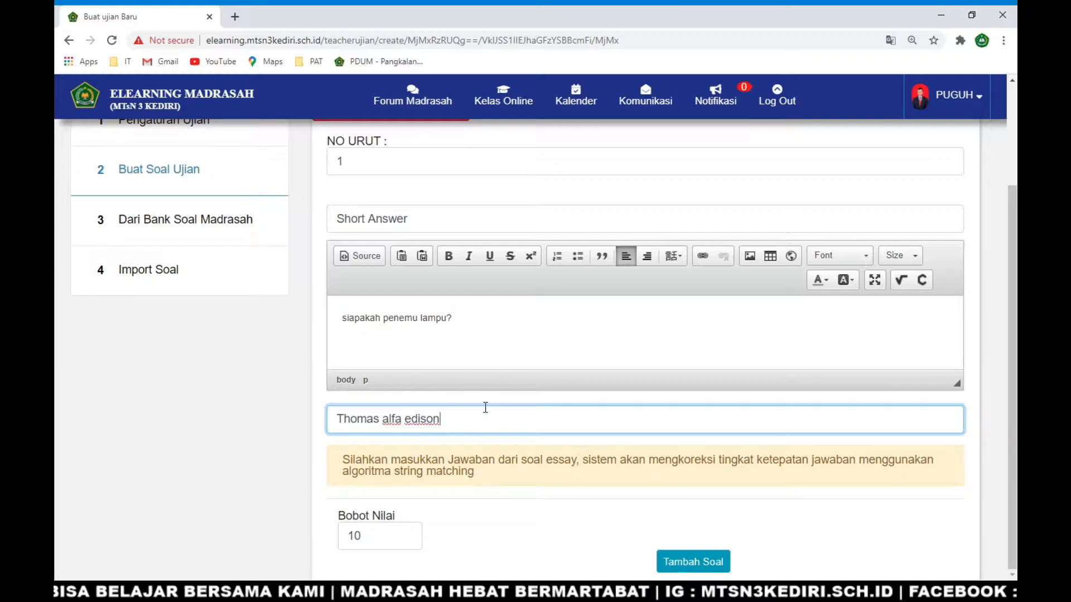
Read the note below the answer about how the system corrects short answers
scroll(485, 407, "up", 1)
scroll(480, 418, "down", 1)
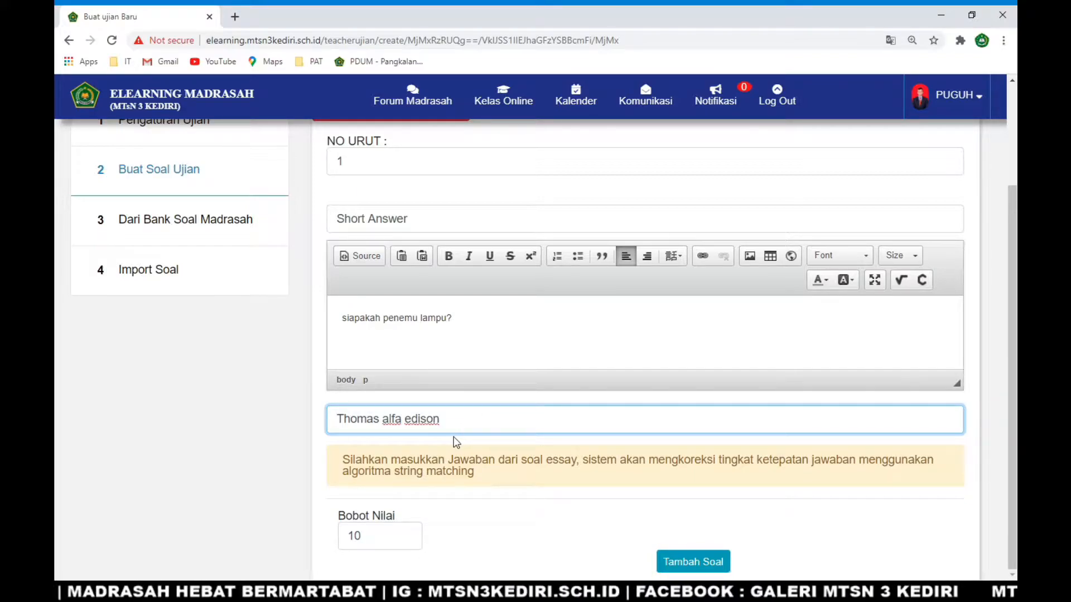
left_click_drag(346, 459, 595, 459)
left_click_drag(591, 459, 908, 459)
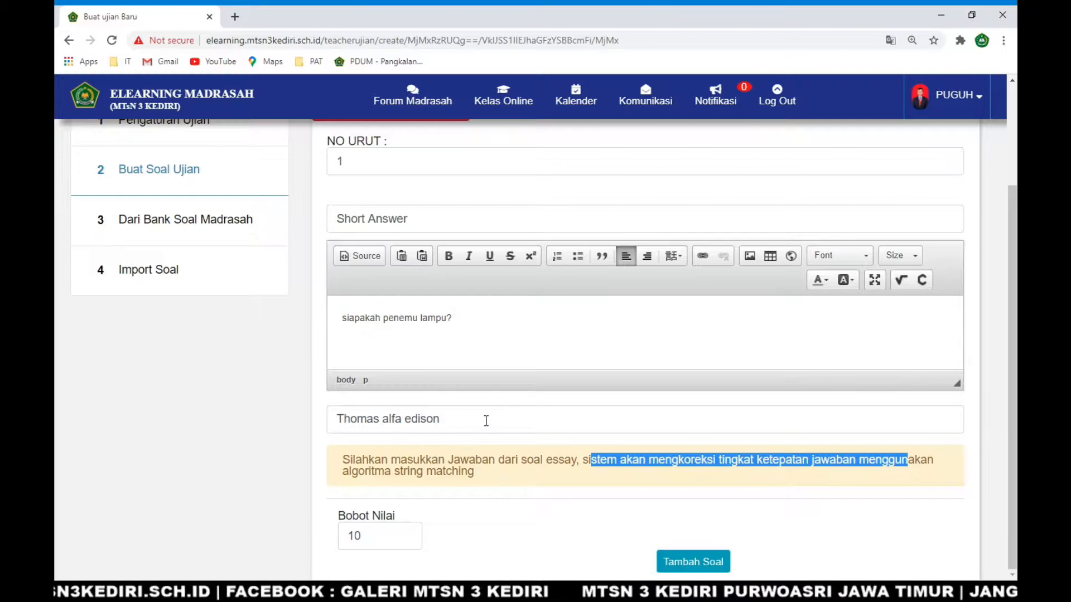
left_click(529, 338)
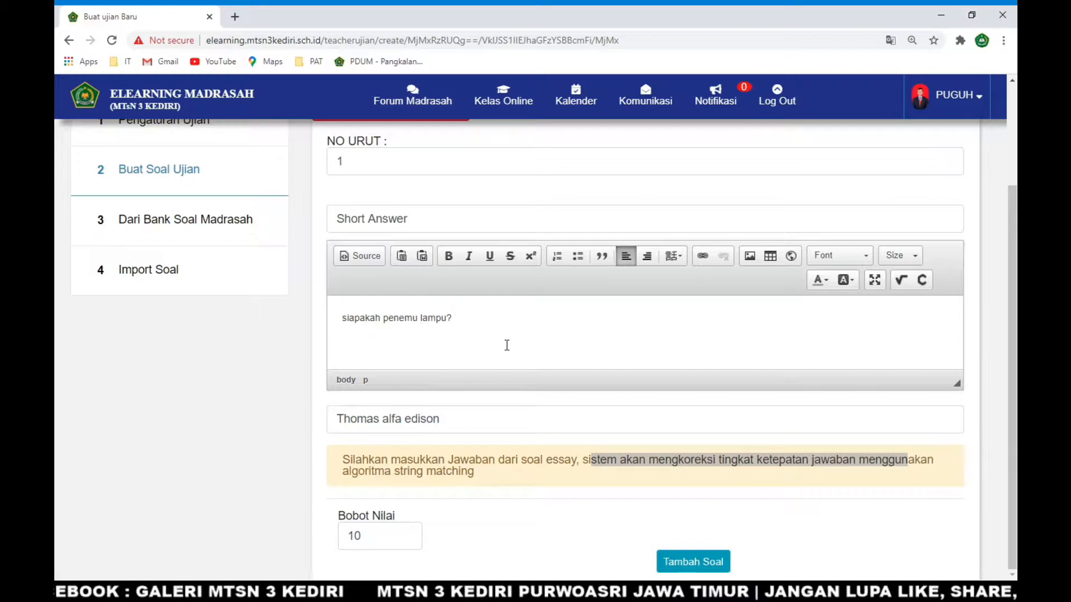
Set the score weight of question 1 to 20 and add a second question
left_click_drag(384, 530, 321, 545)
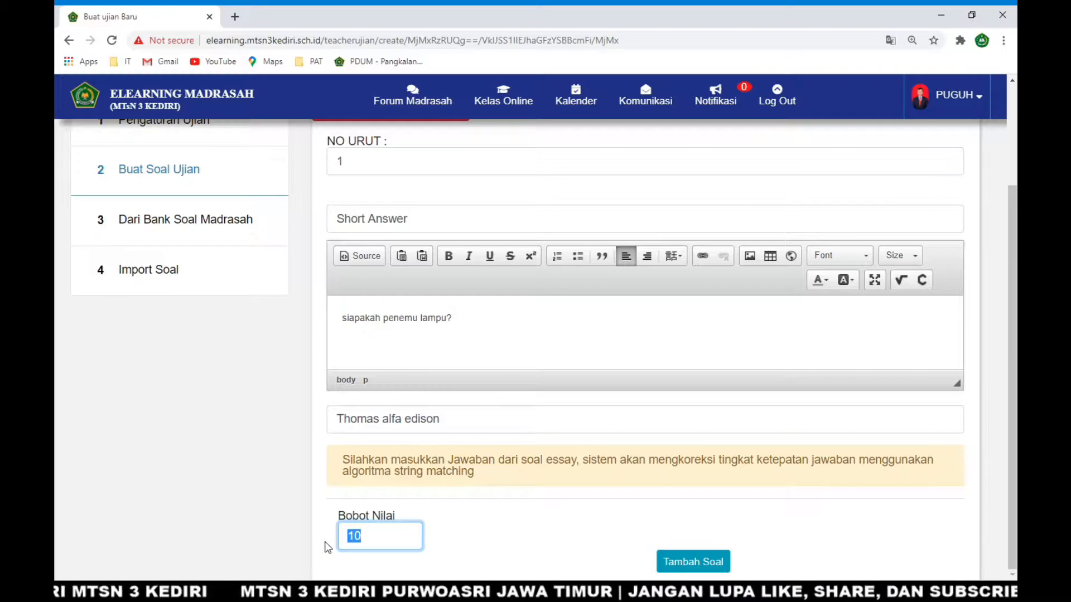
type("20")
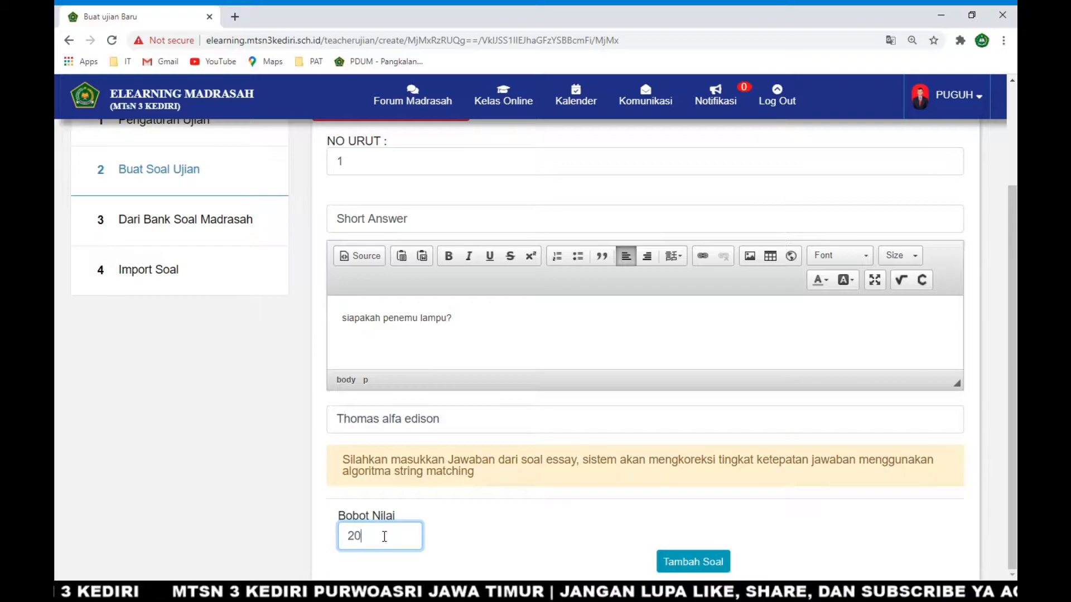
left_click(678, 562)
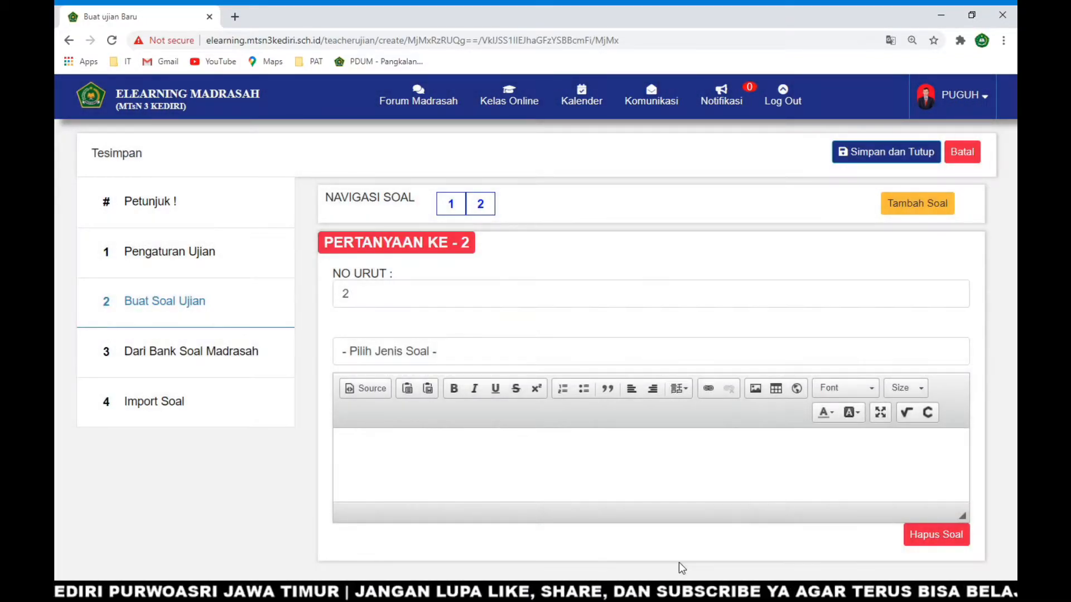
Make question 2 a Pilihan Ganda (Multiple Choice) question with the text "siapakah penemu radio?"
left_click(394, 294)
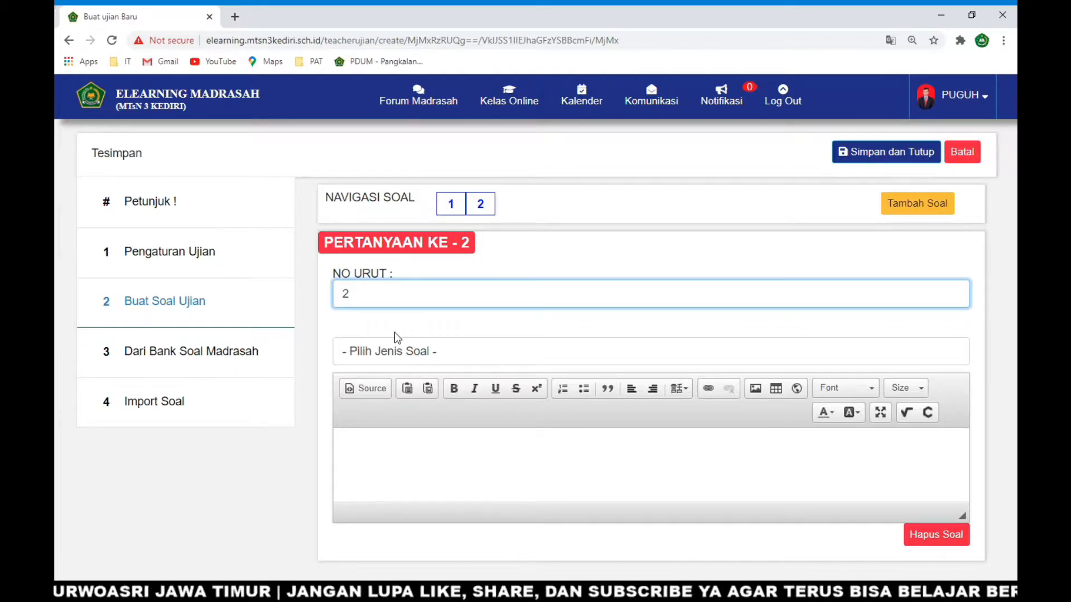
left_click(426, 351)
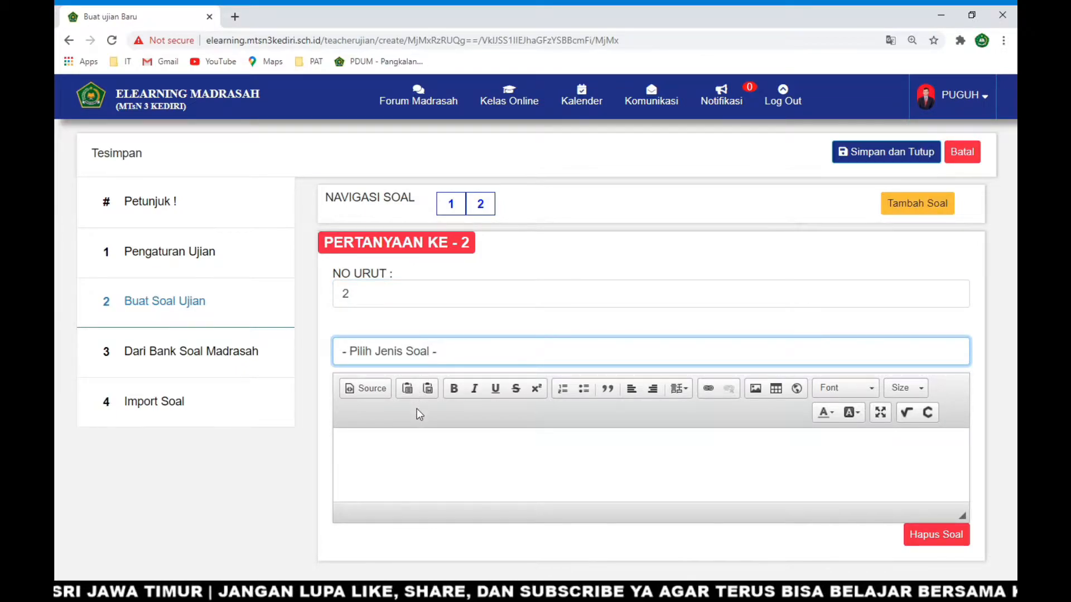
key("Down")
left_click(411, 443)
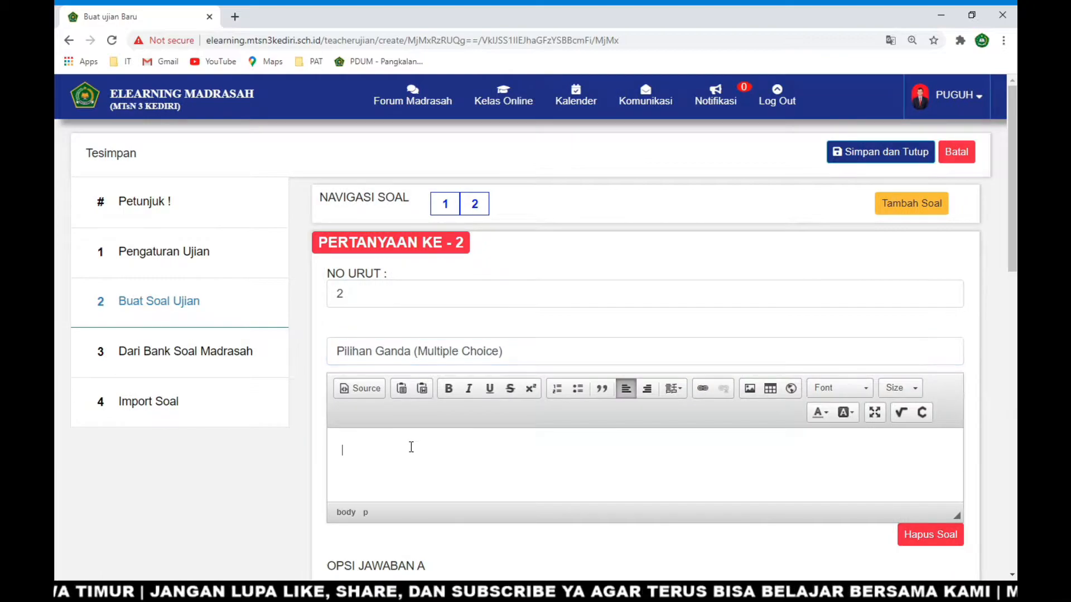
type("s")
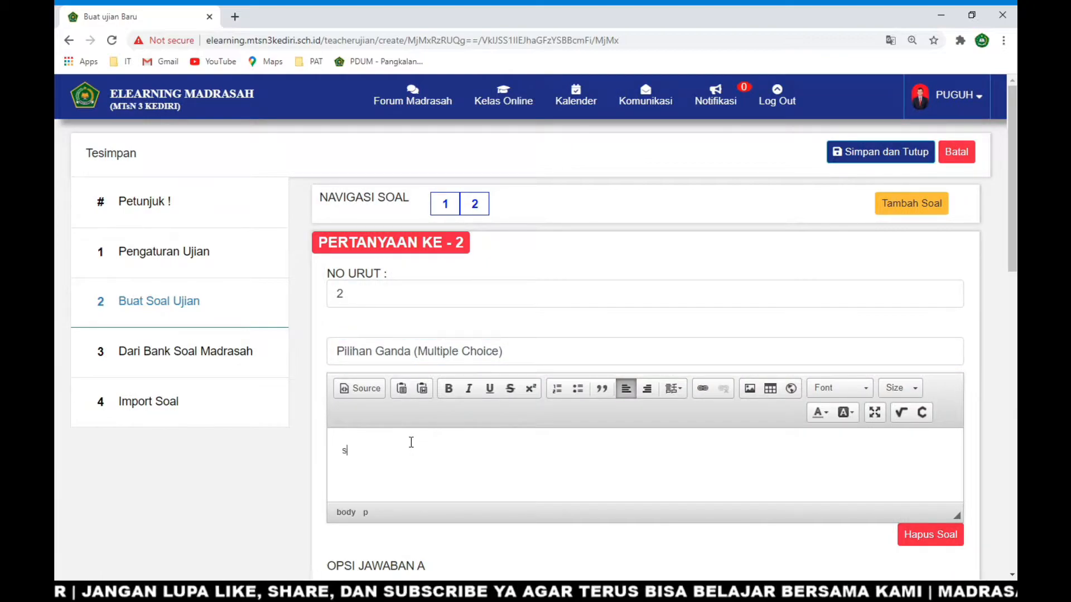
type("ipakah pe")
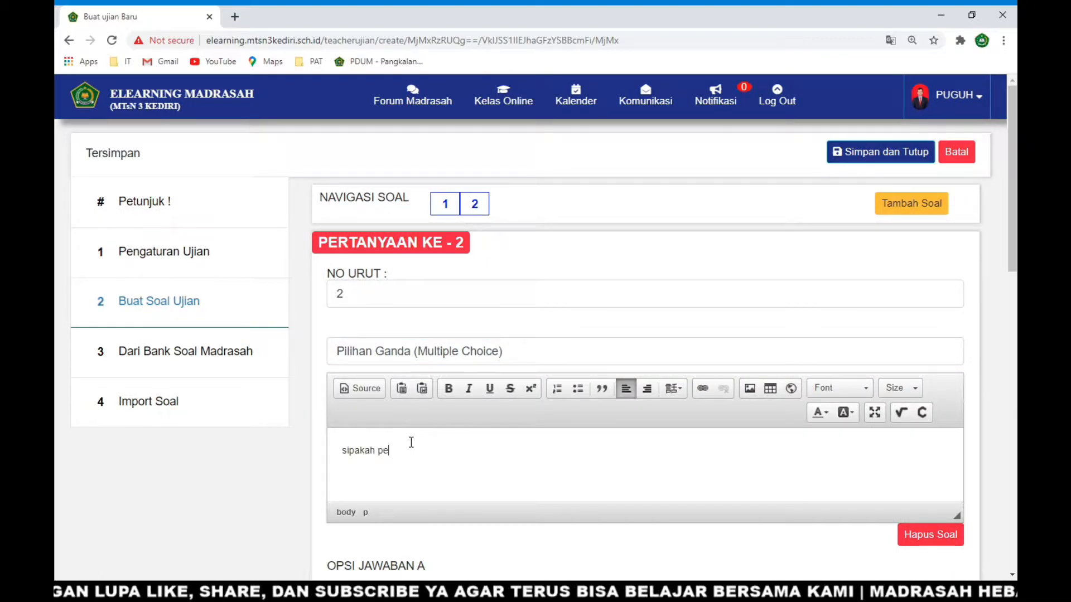
type("nemu rad")
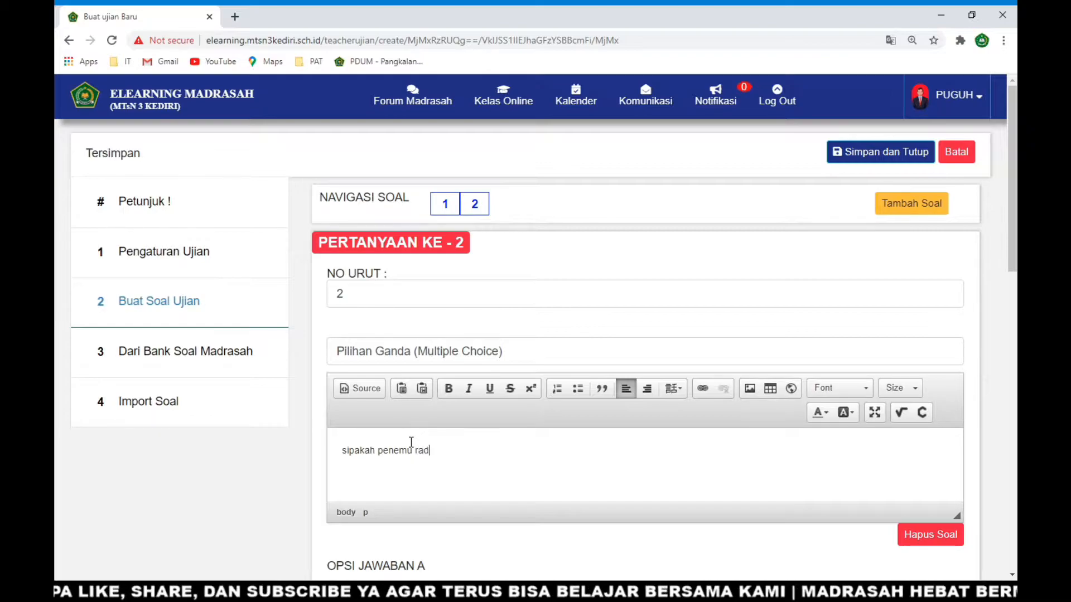
type("io?")
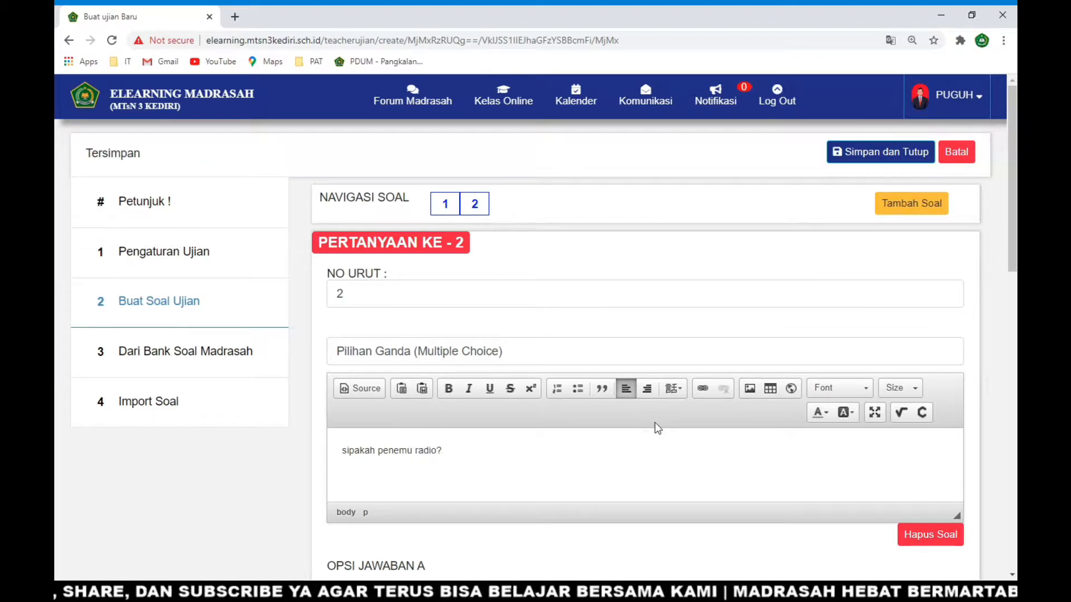
scroll(576, 433, "down", 2)
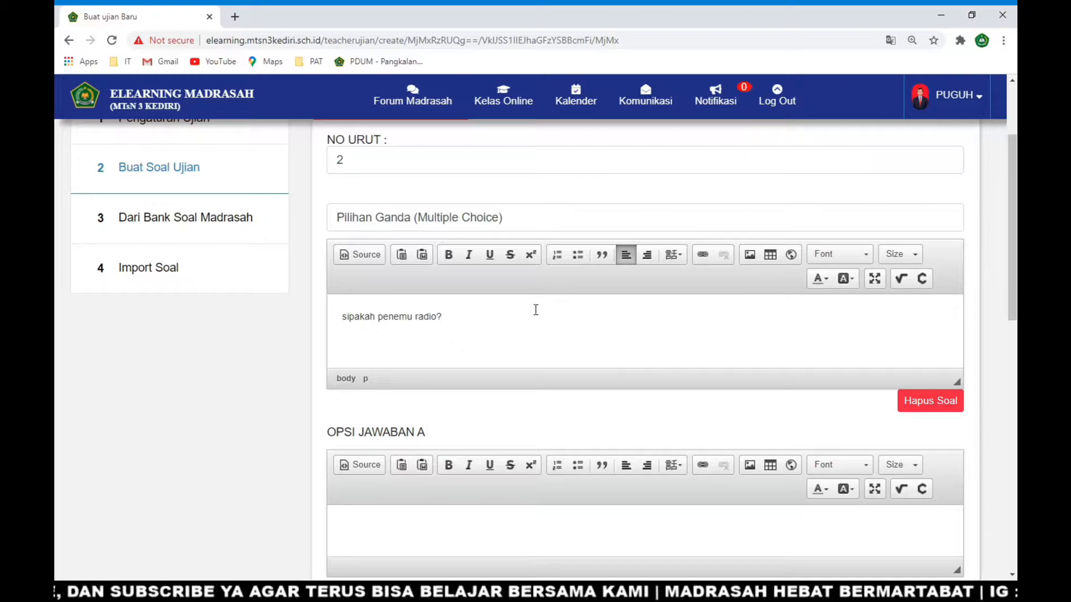
Fill answer options A to D of question 2 with "G. Marconi", "J. MArconi", "F. Marconi" and "Q. Marconi"
scroll(613, 483, "down", 1)
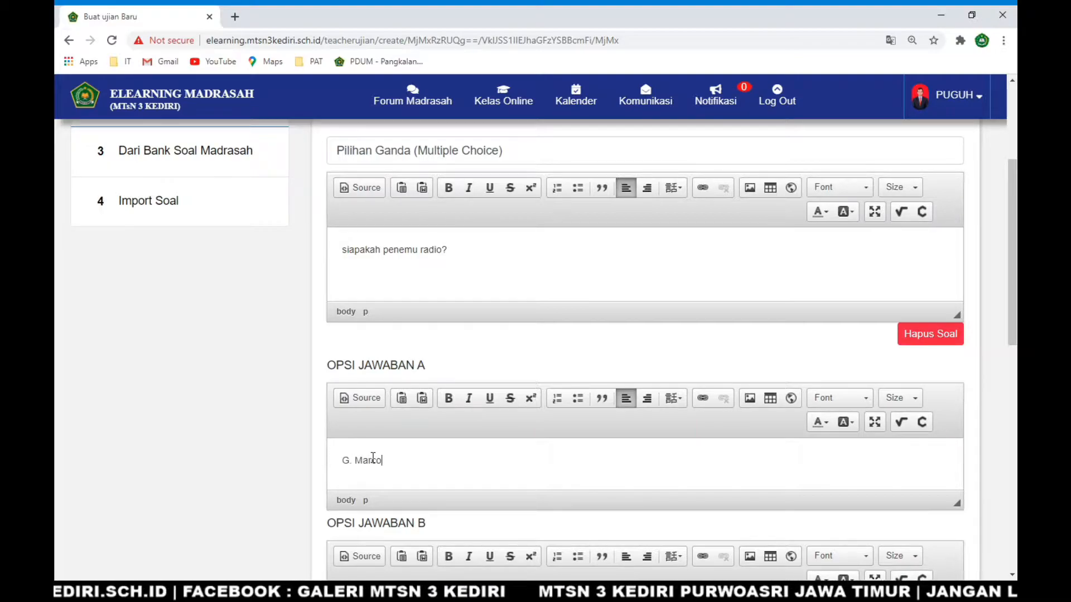
scroll(574, 466, "down", 5)
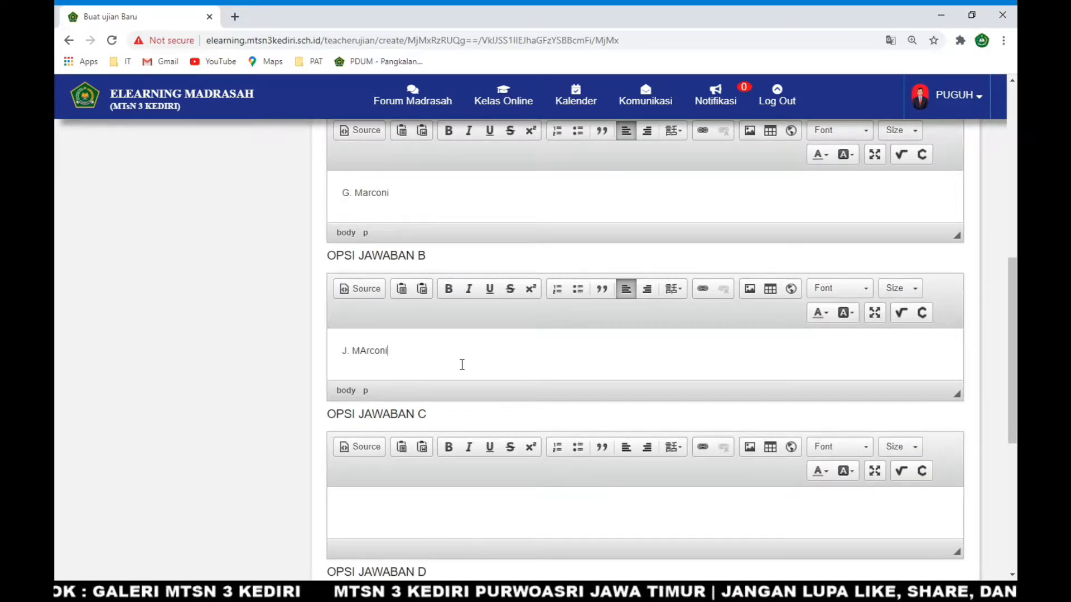
scroll(461, 365, "down", 4)
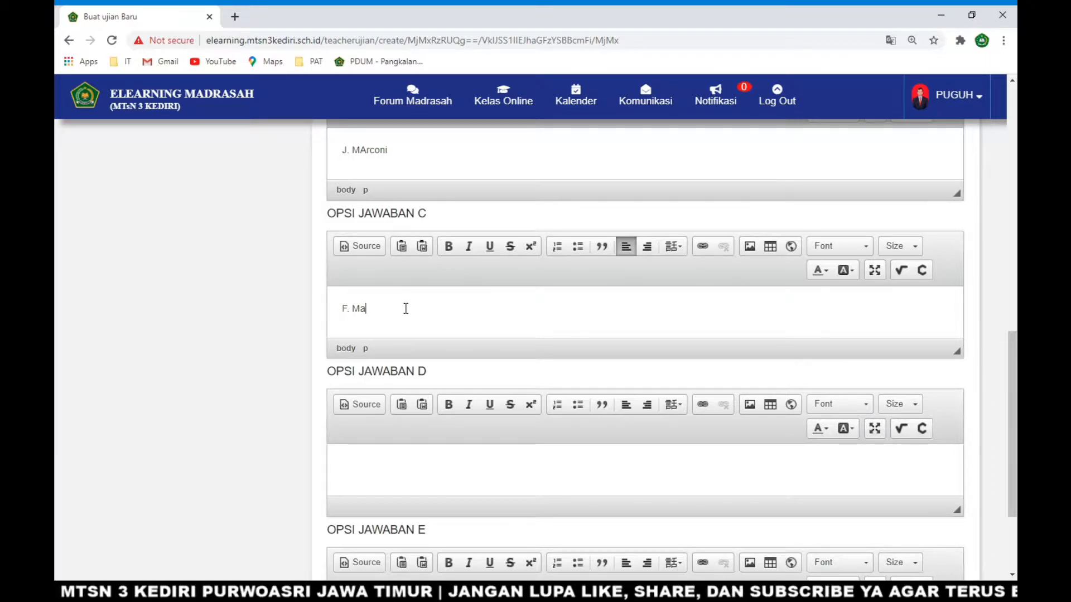
scroll(406, 308, "down", 3)
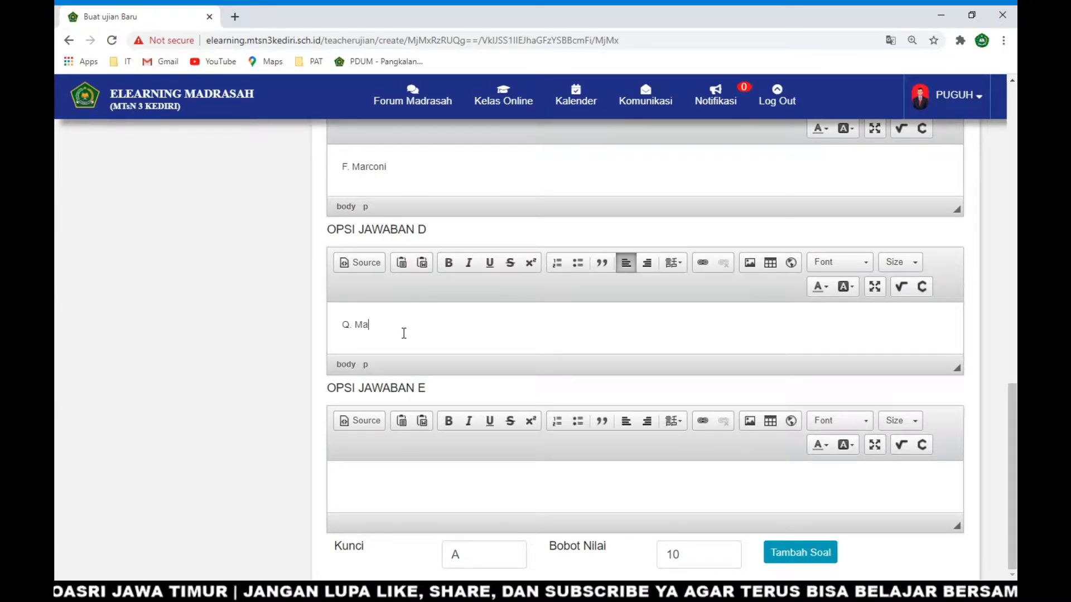
scroll(404, 332, "up", 1)
scroll(421, 373, "down", 1)
Try answer key E for question 2 and set the key back to A
mouse_move(436, 395)
left_mouse_down()
mouse_move(328, 389)
mouse_move(427, 388)
left_mouse_up()
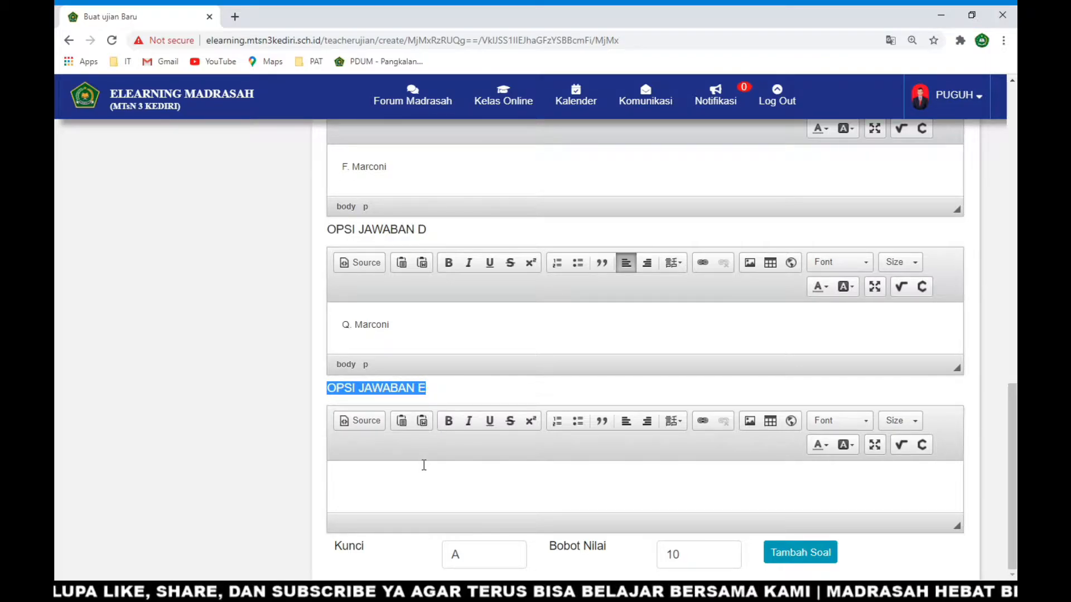
left_click(435, 388)
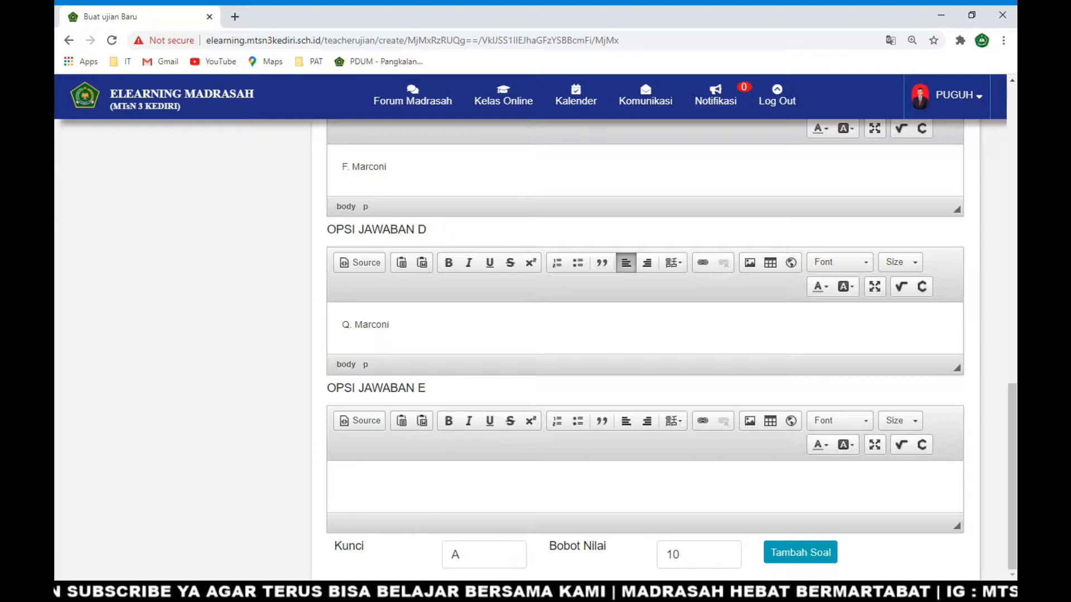
left_click(474, 563)
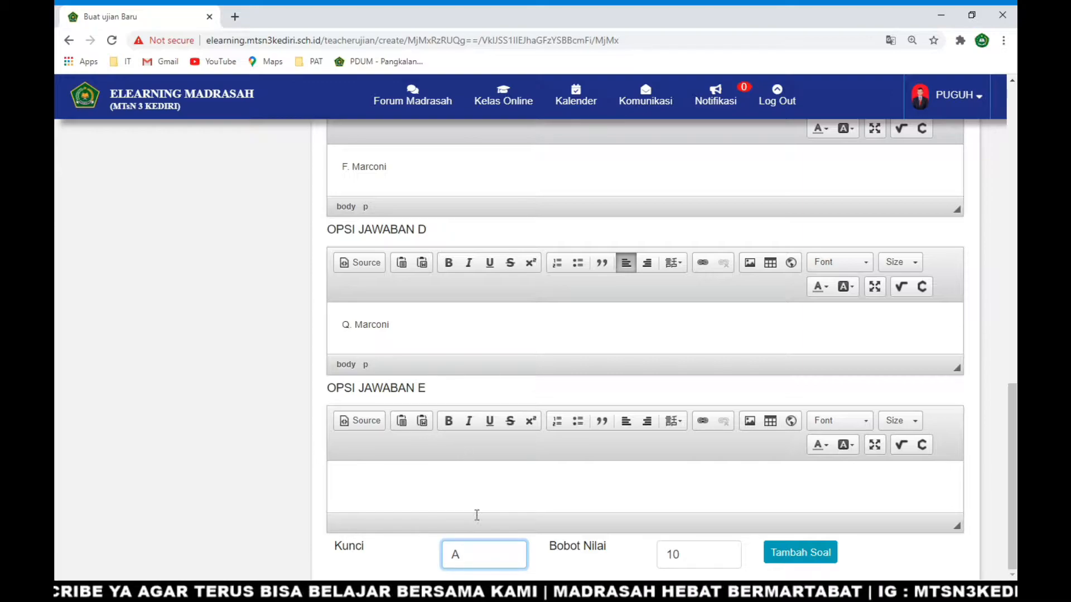
left_click(465, 528)
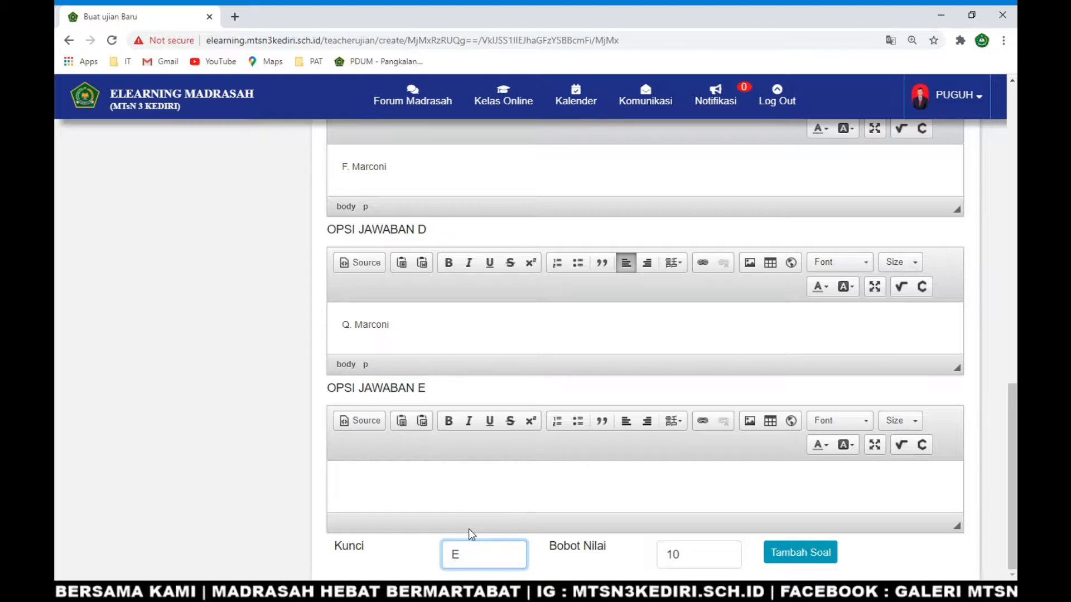
key("a")
left_click(683, 555)
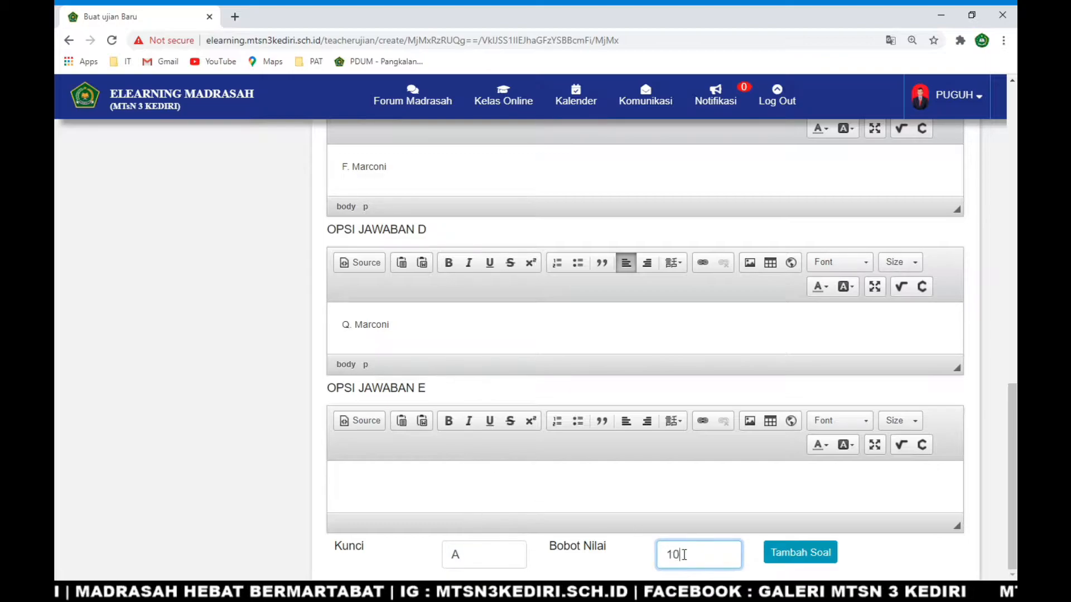
Review the text, answer options, key and score weight of question 2
scroll(700, 399, "up", 1)
scroll(729, 469, "down", 1)
scroll(759, 502, "up", 10)
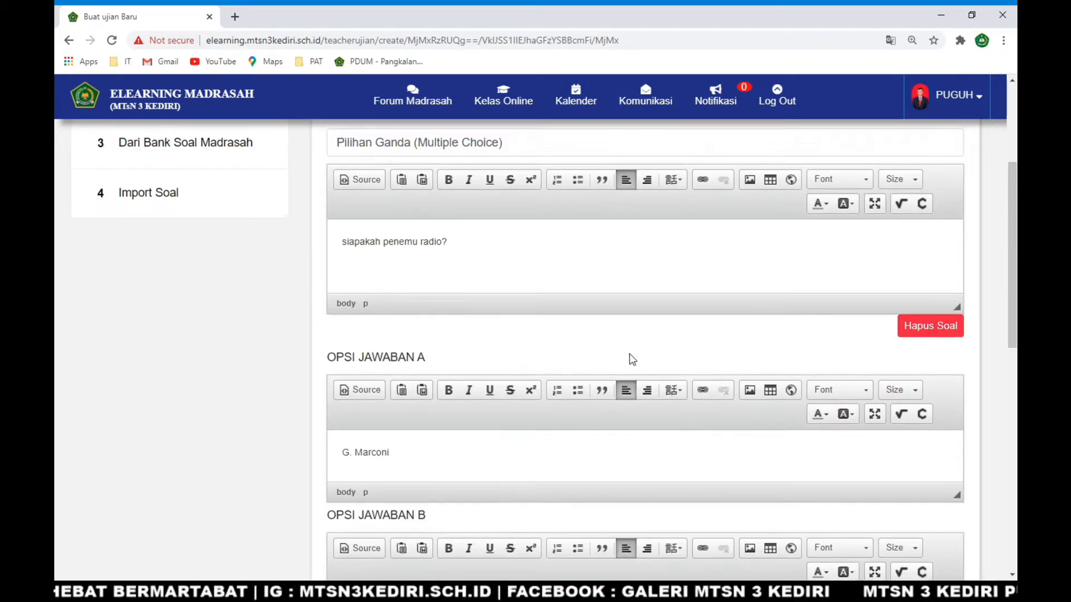
scroll(627, 361, "up", 4)
scroll(558, 372, "down", 2)
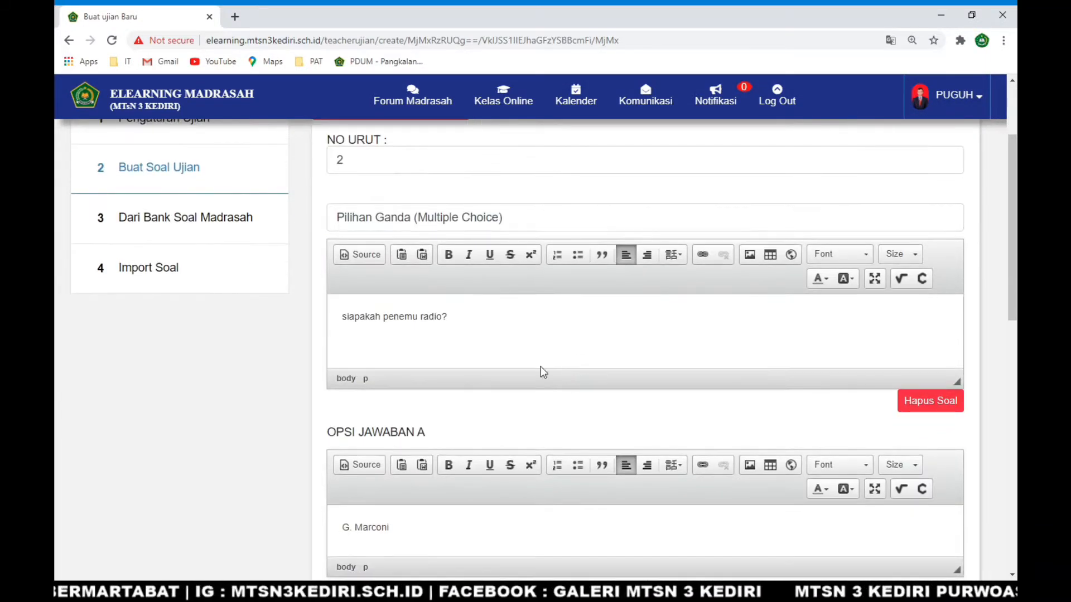
scroll(519, 369, "down", 5)
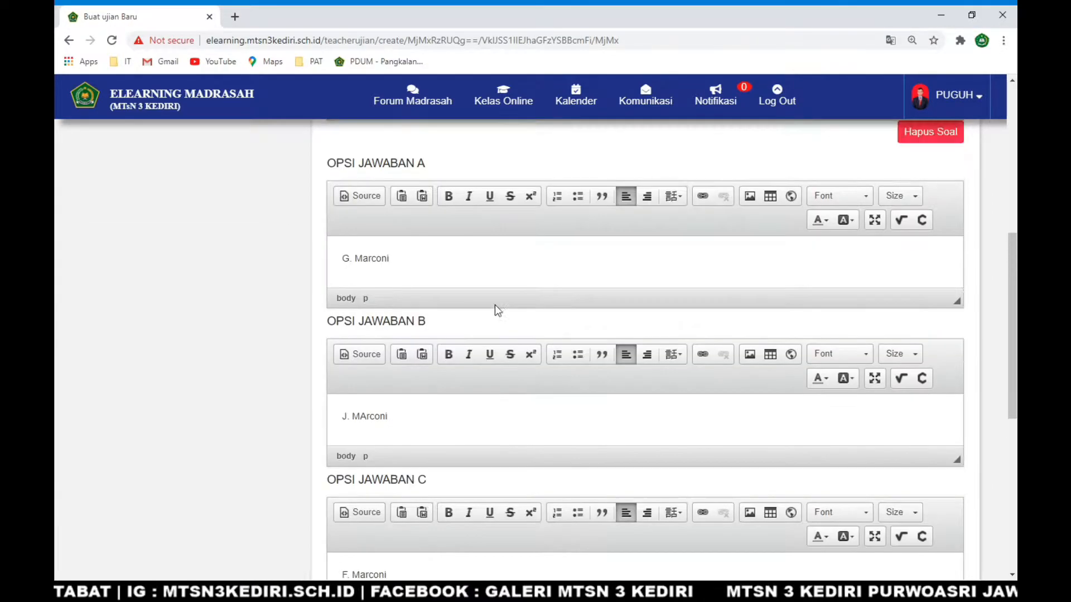
scroll(494, 304, "up", 1)
scroll(466, 349, "down", 8)
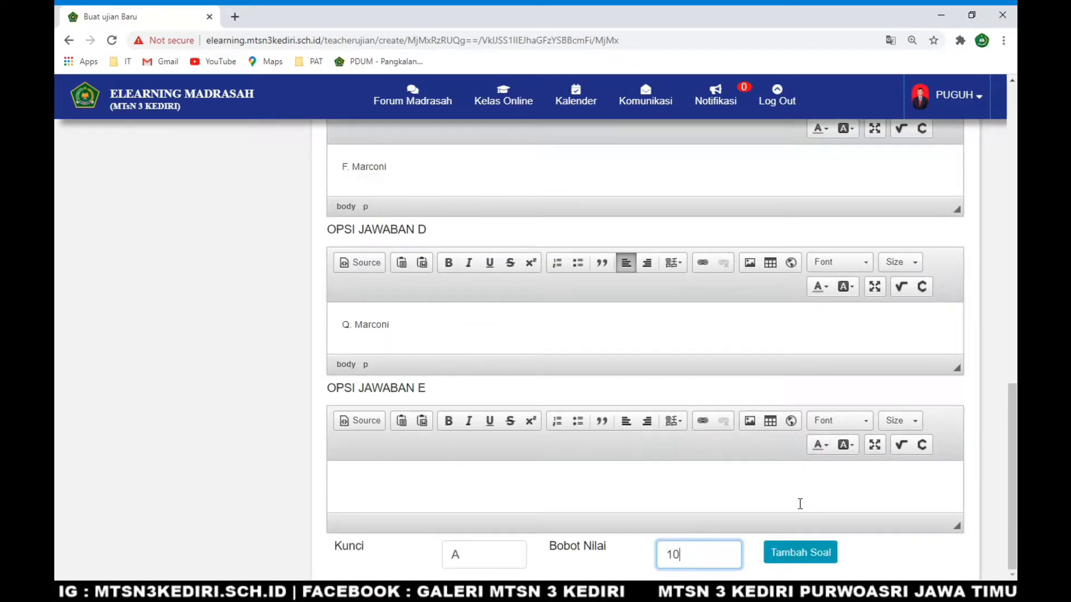
Add question 3 as an Essay asking "apakah kamu suka mendengarkan radio?" and create a fourth question
left_click(800, 552)
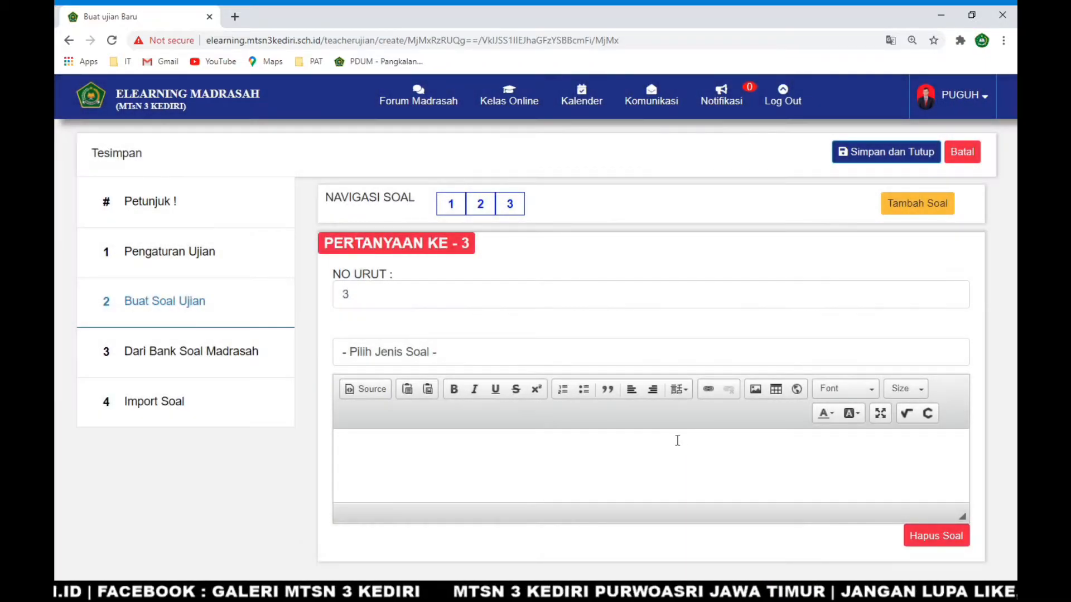
left_click(489, 356)
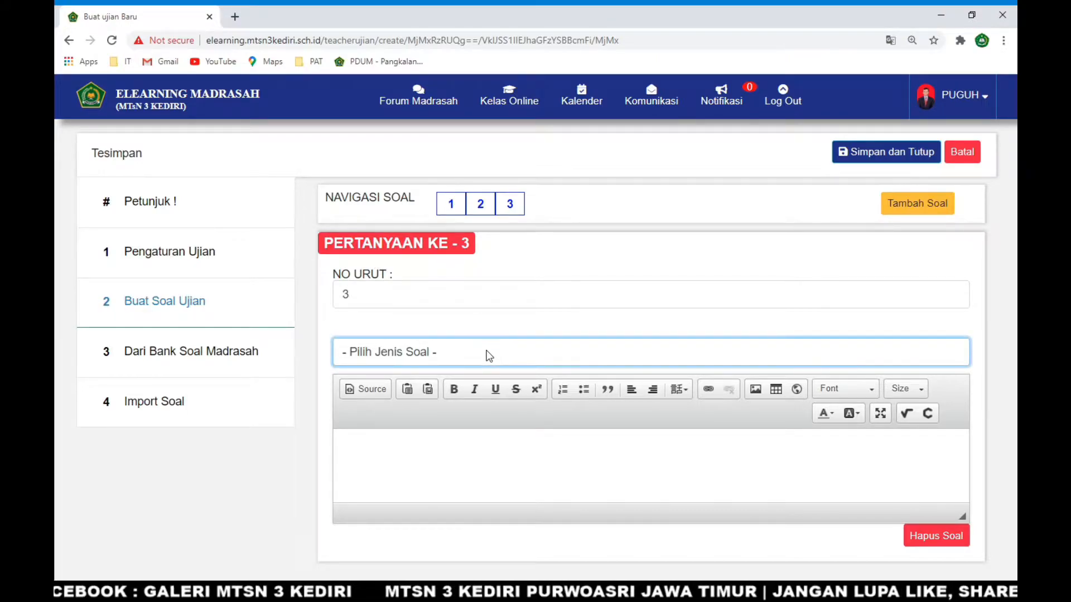
left_click(420, 443)
left_click(421, 448)
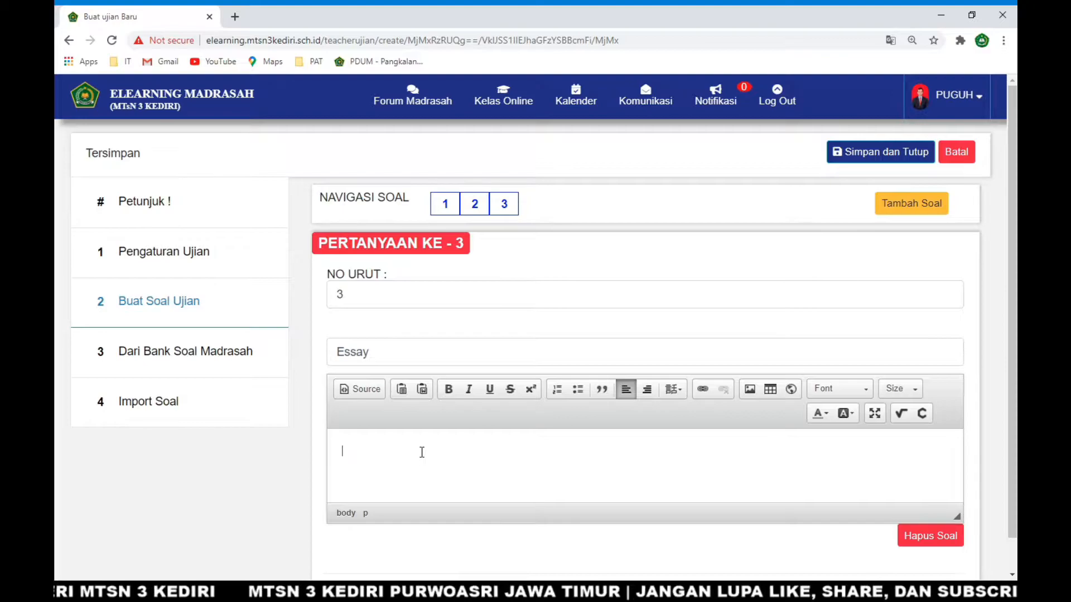
type("apakah kamu suka mendengarkan radio")
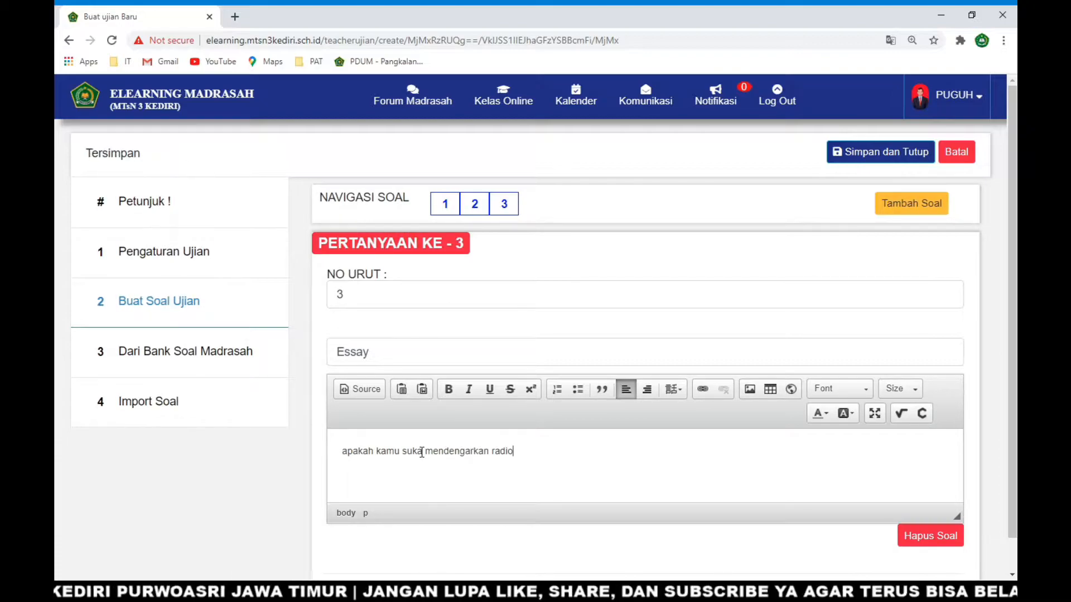
type("?")
scroll(636, 484, "down", 1)
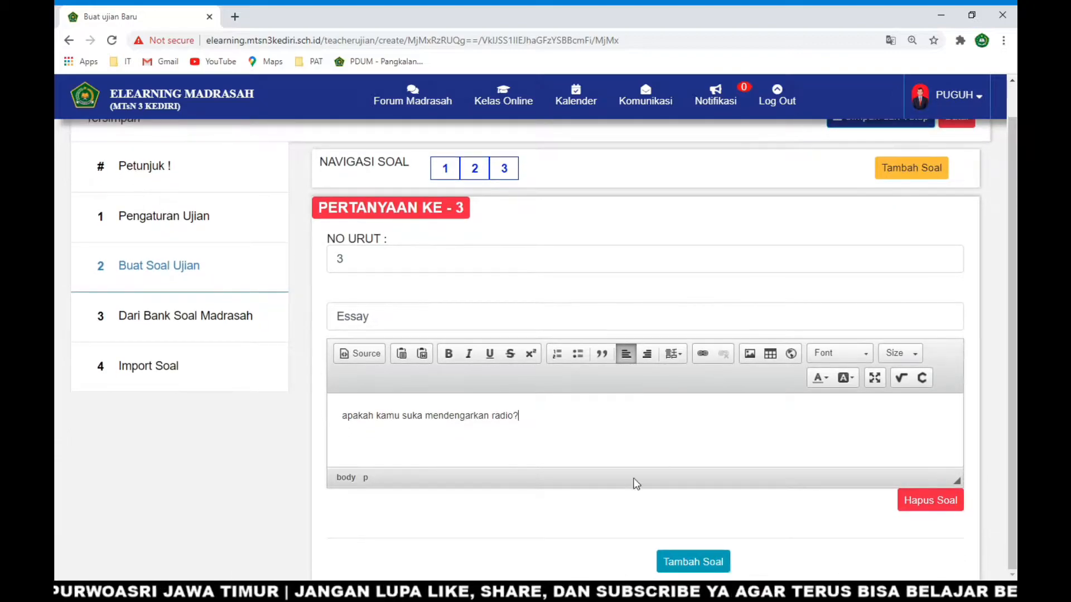
left_click(676, 562)
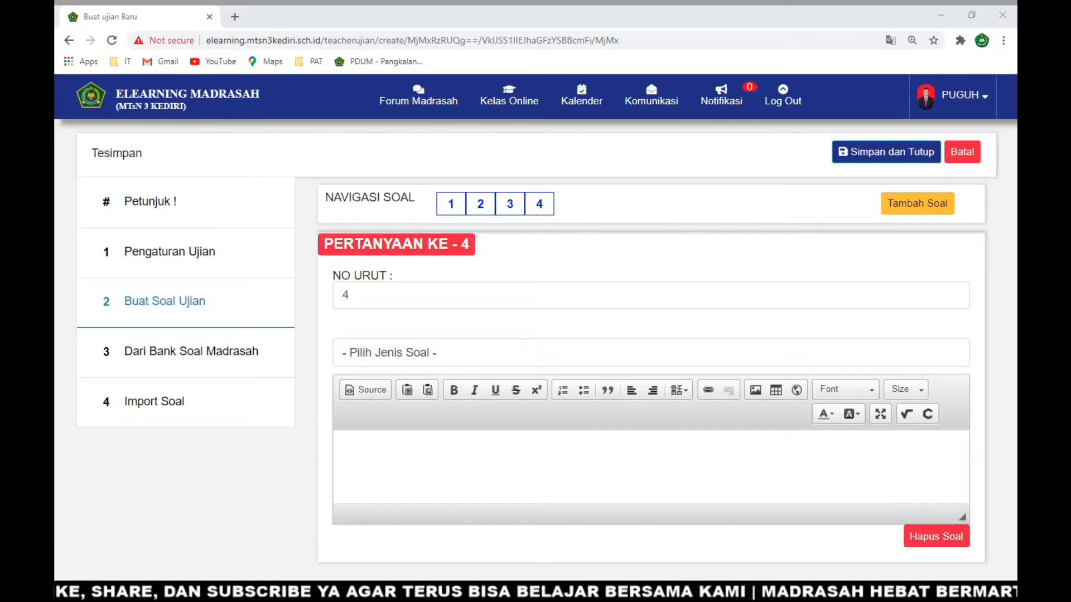
left_click(555, 550)
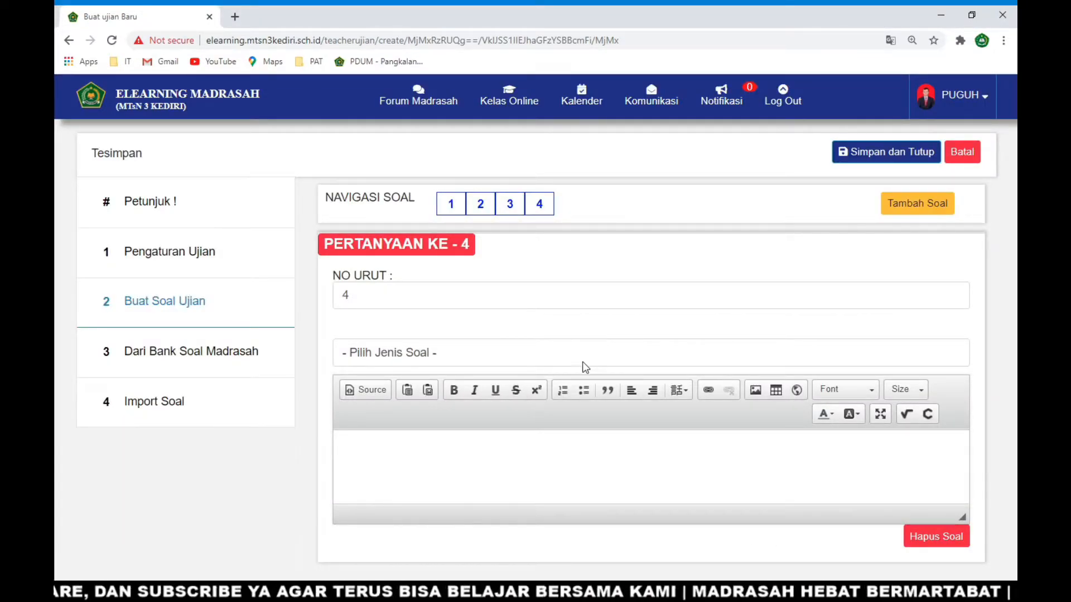
Look through questions 1 to 3 and return to question 4
left_click(459, 205)
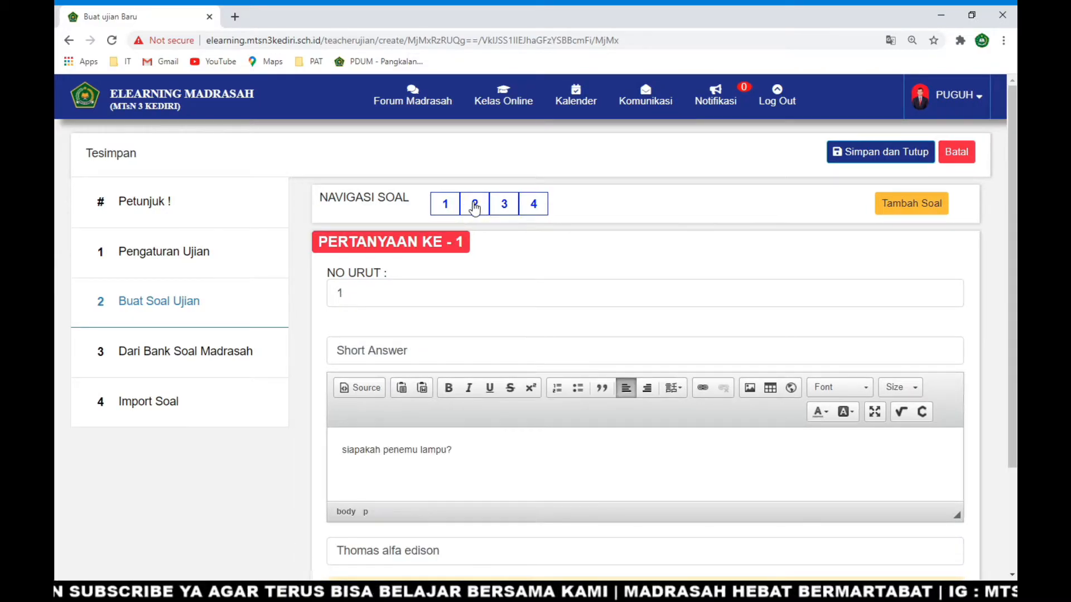
left_click(475, 206)
left_click(500, 207)
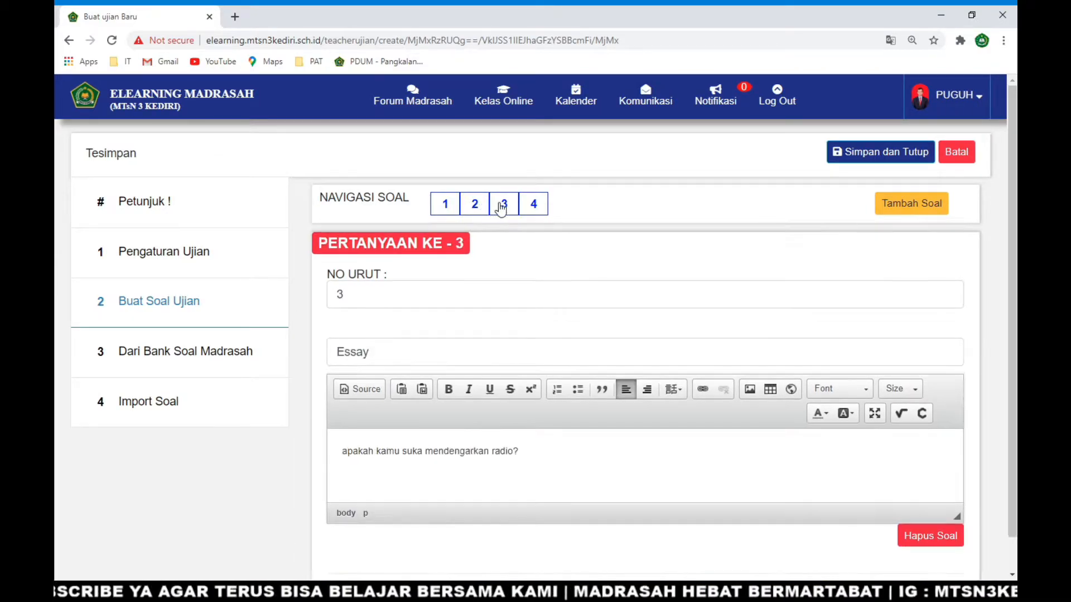
left_click(533, 211)
Make question 4 a Salah Benar (True/False) question asking "apakah letak MTsN 3 Kediri berada di Purwoasri?"
left_click(443, 365)
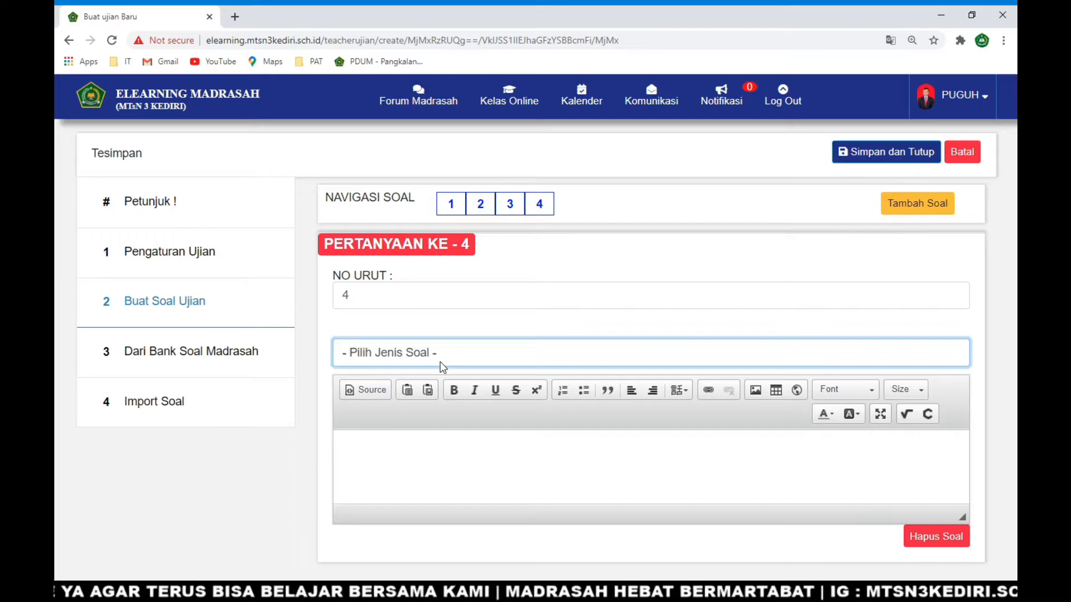
left_click(437, 400)
left_click(446, 469)
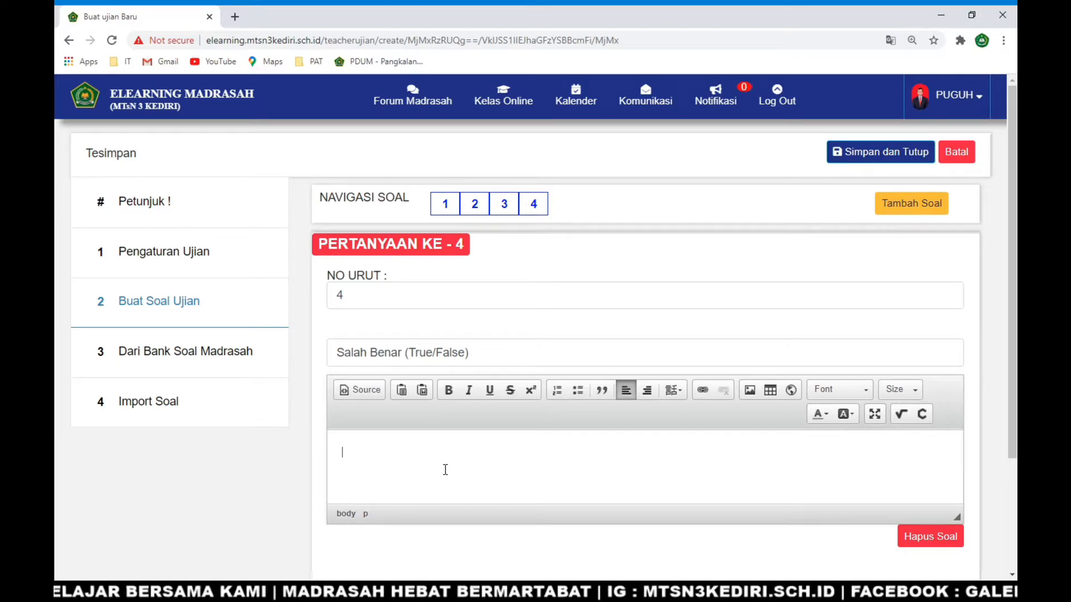
type("apak")
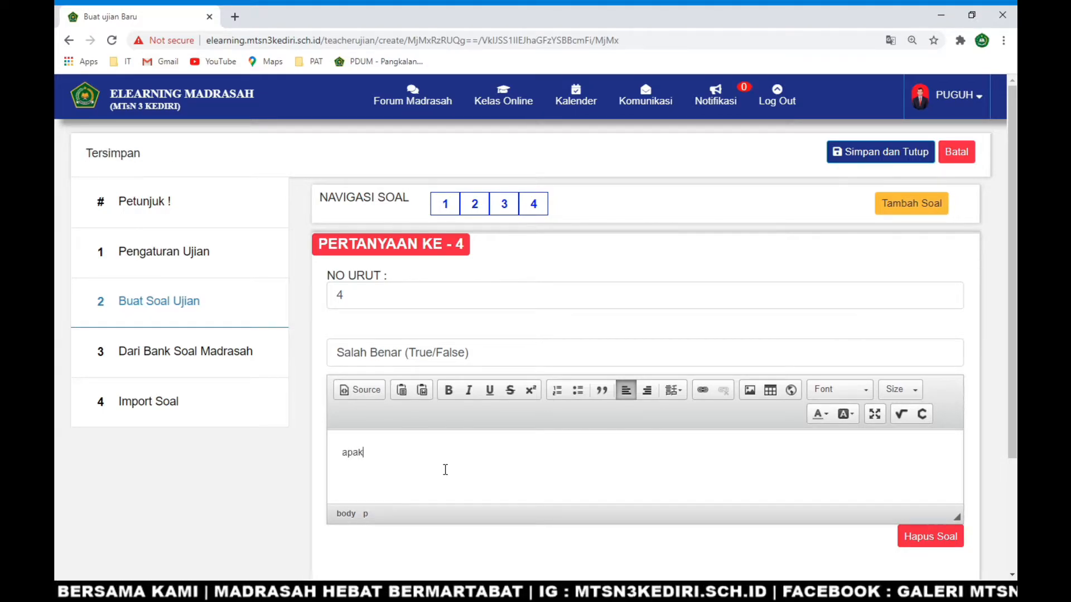
type("ah letak MTsn")
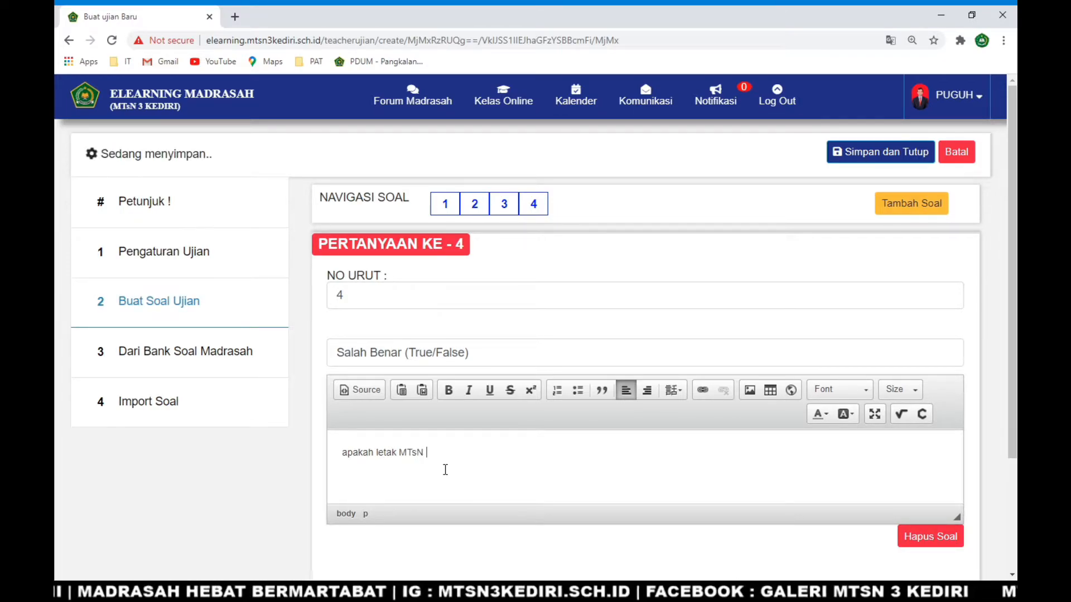
type(" 3 Kediri be")
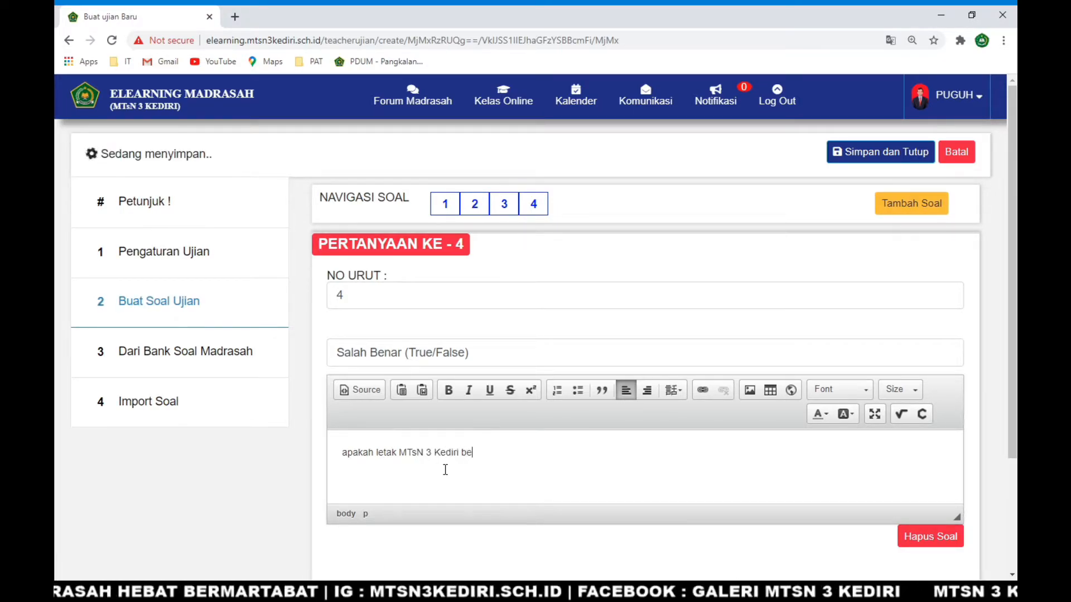
type("rada di Purwoasri")
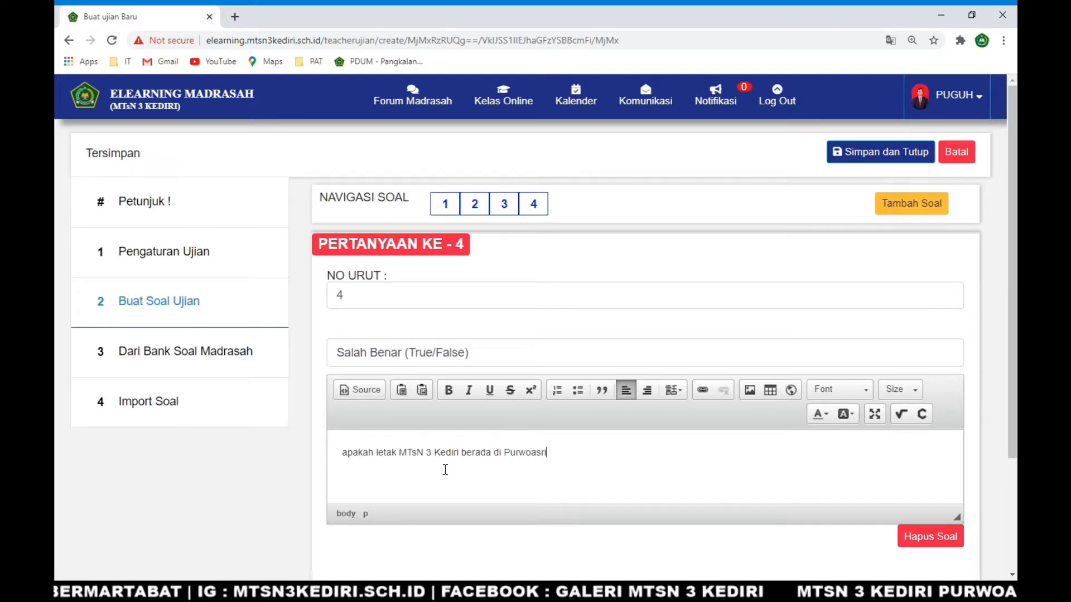
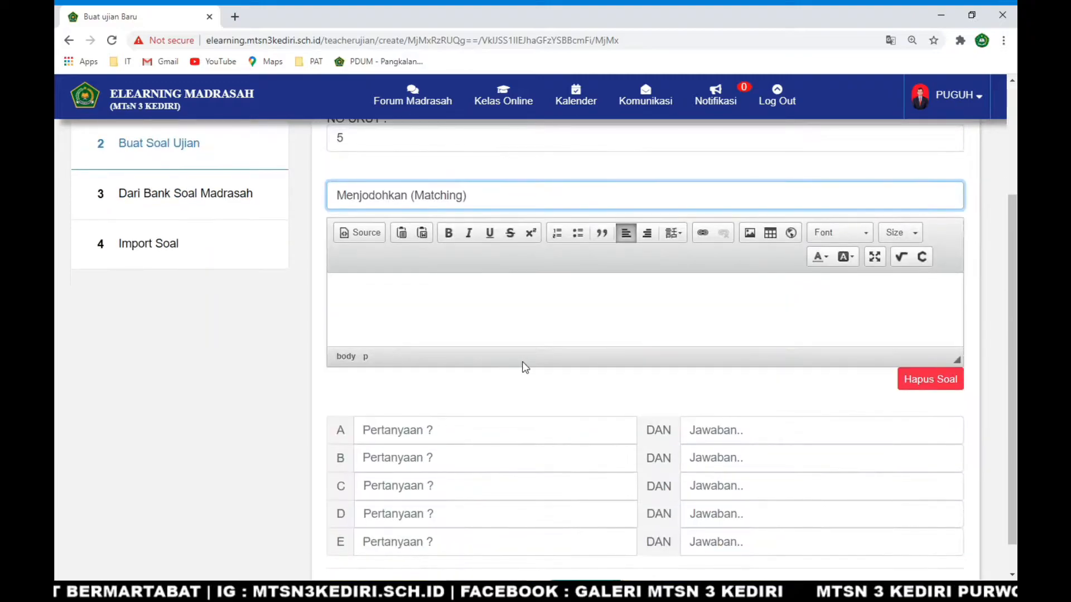
Check the question and answer pair fields of matching question 5, and delete that question
scroll(519, 337, "down", 1)
left_click(463, 268)
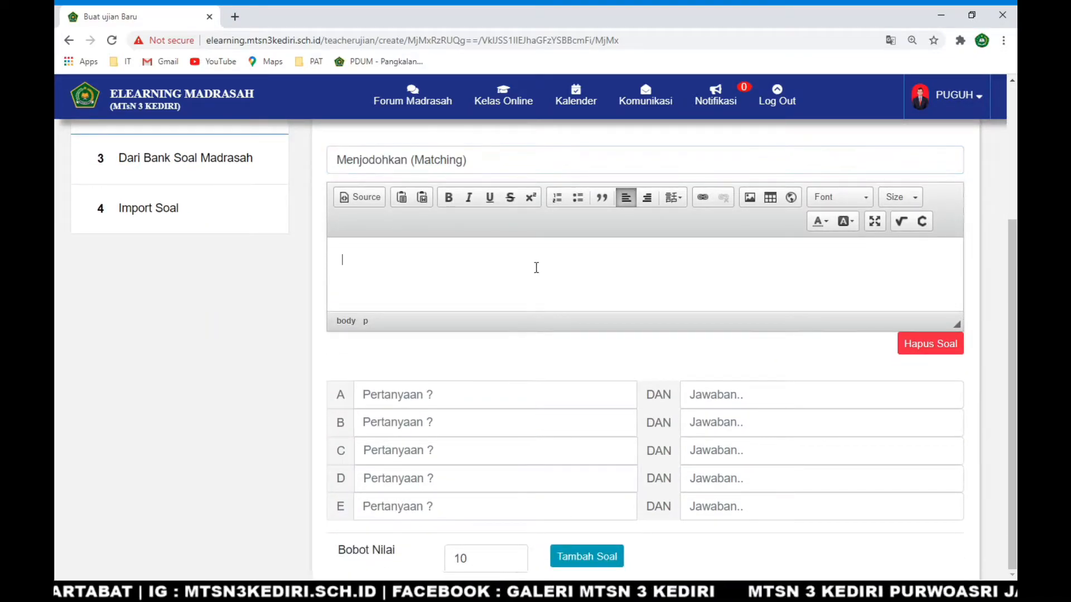
left_click(404, 400)
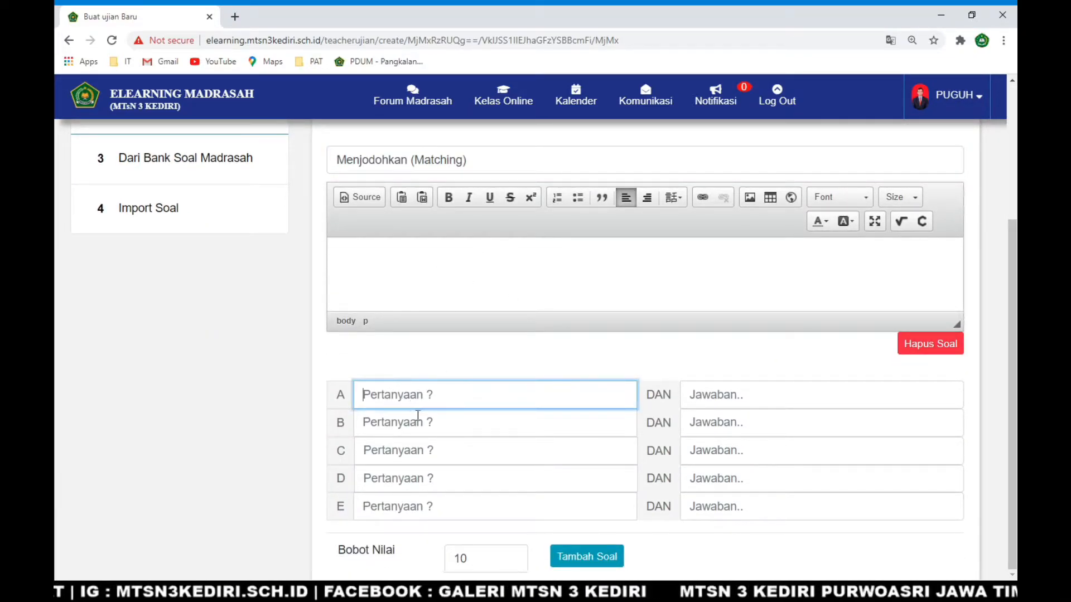
left_click(710, 398)
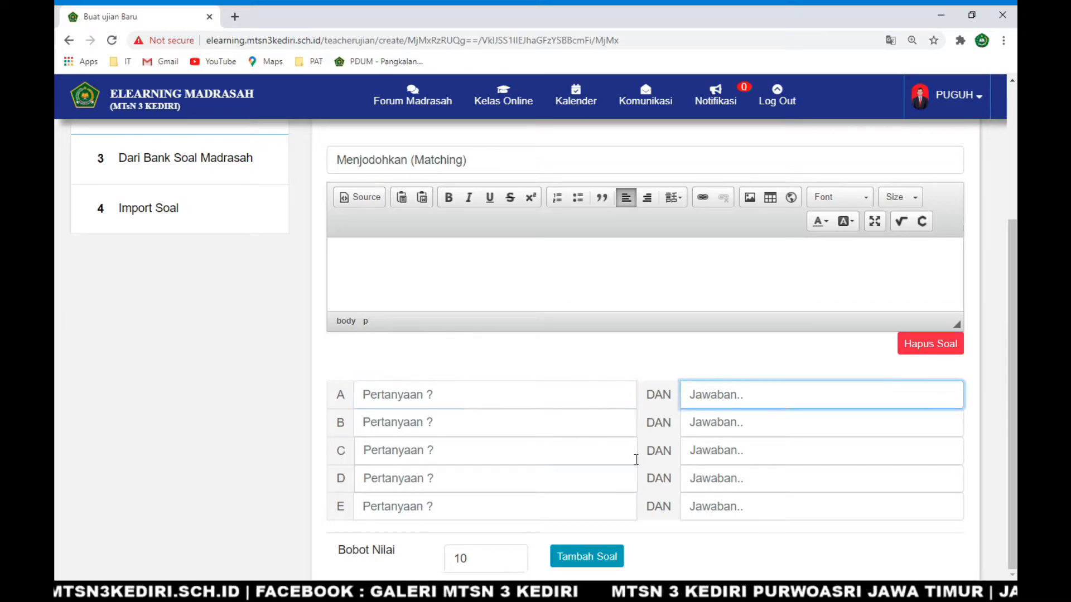
scroll(597, 445, "up", 4)
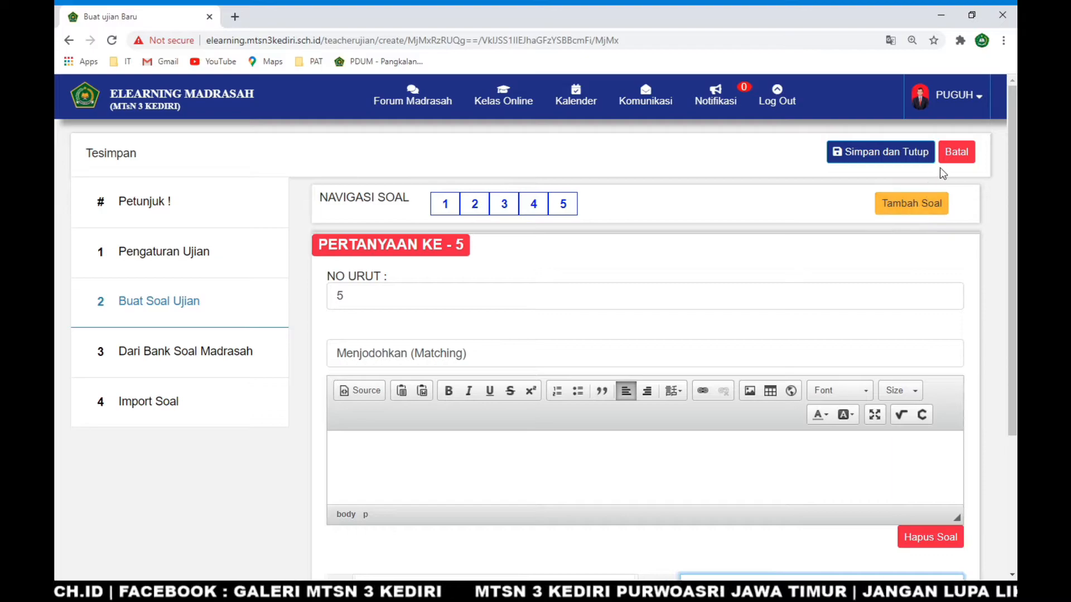
left_click(915, 539)
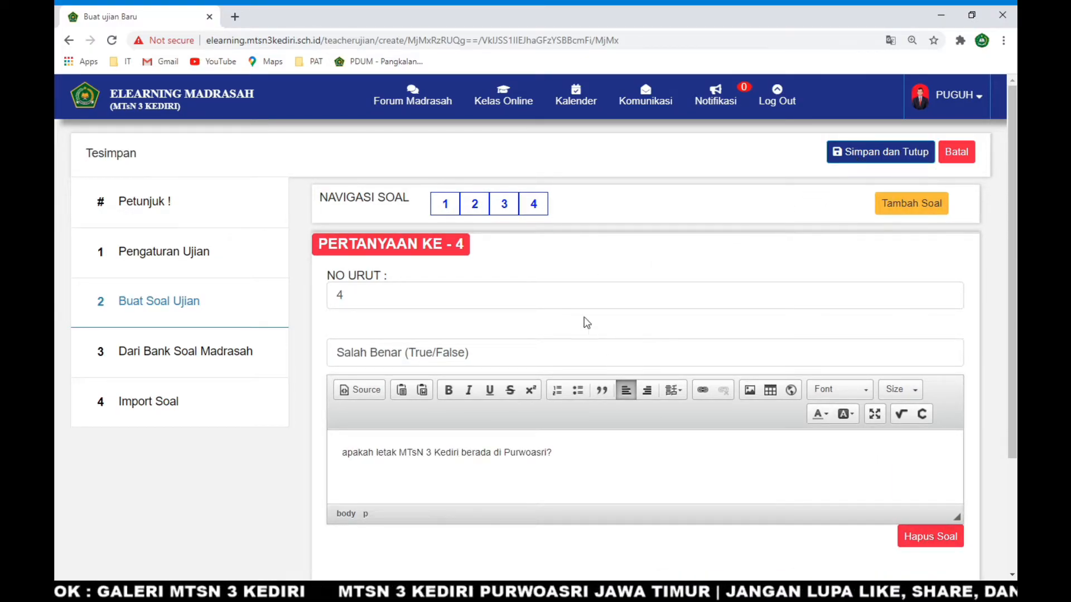
Save and close the exam with its four questions, and reload the class's CBT list
scroll(583, 320, "down", 3)
scroll(583, 327, "up", 3)
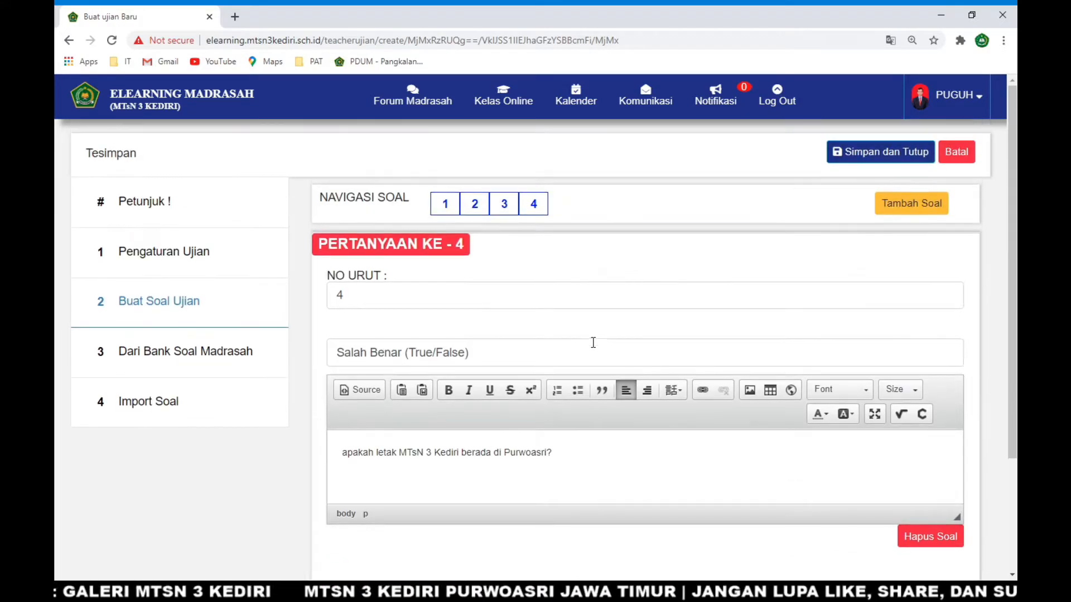
left_click(858, 159)
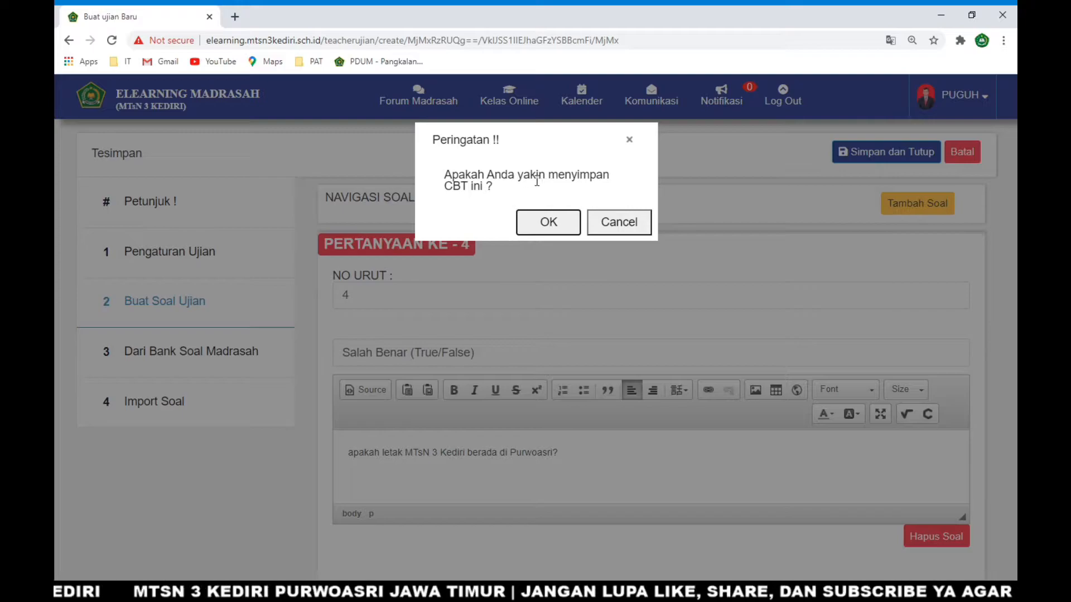
left_click(548, 223)
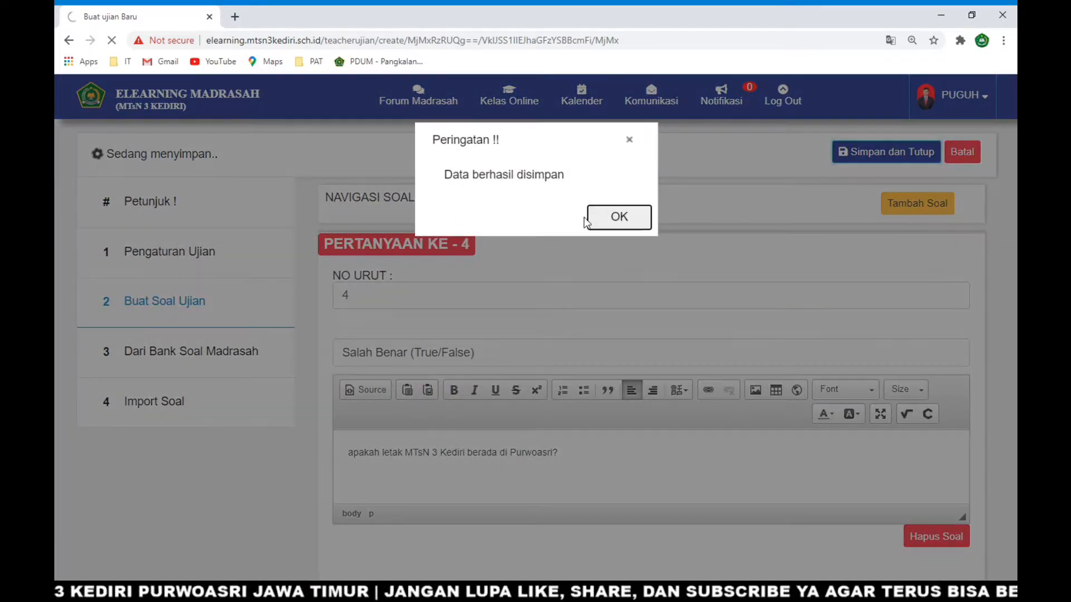
left_click(603, 219)
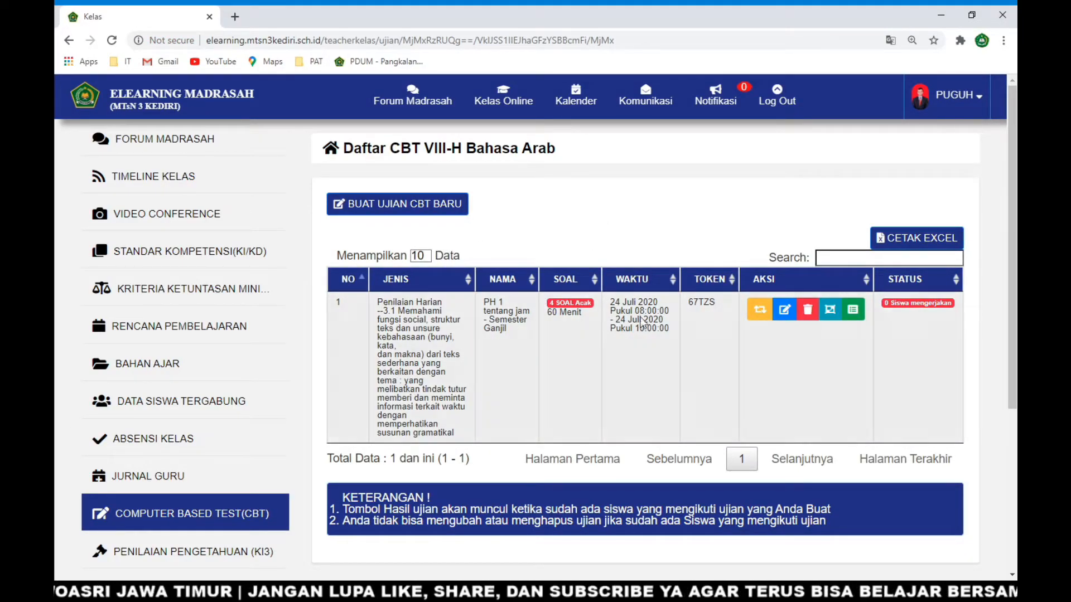
left_click(205, 515)
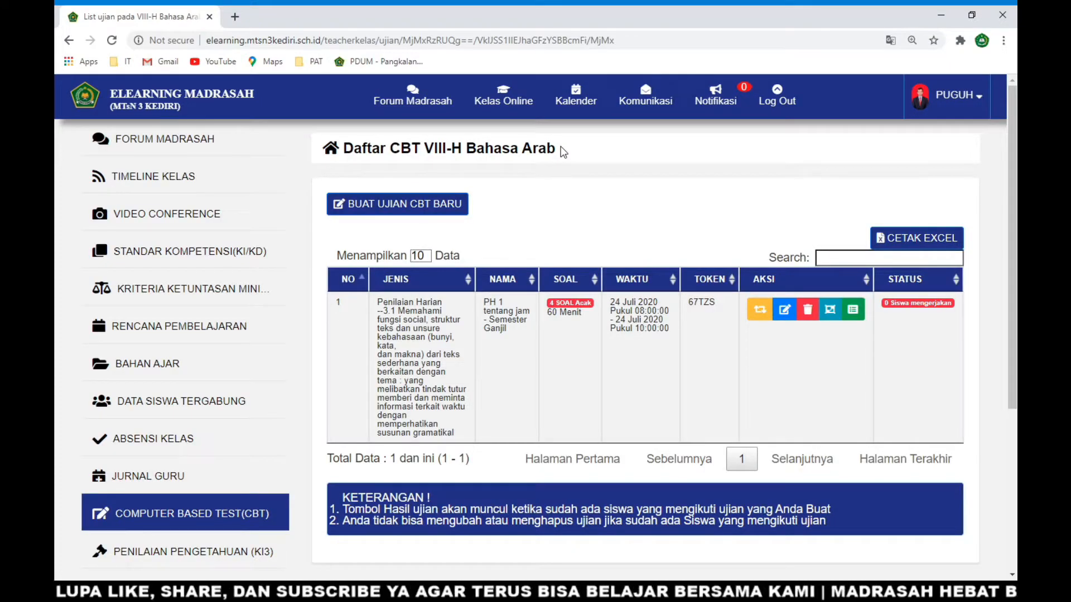
Preview the PH 1 tentang jam exam as a simulation, look through all four questions and end the simulation
left_click(764, 313)
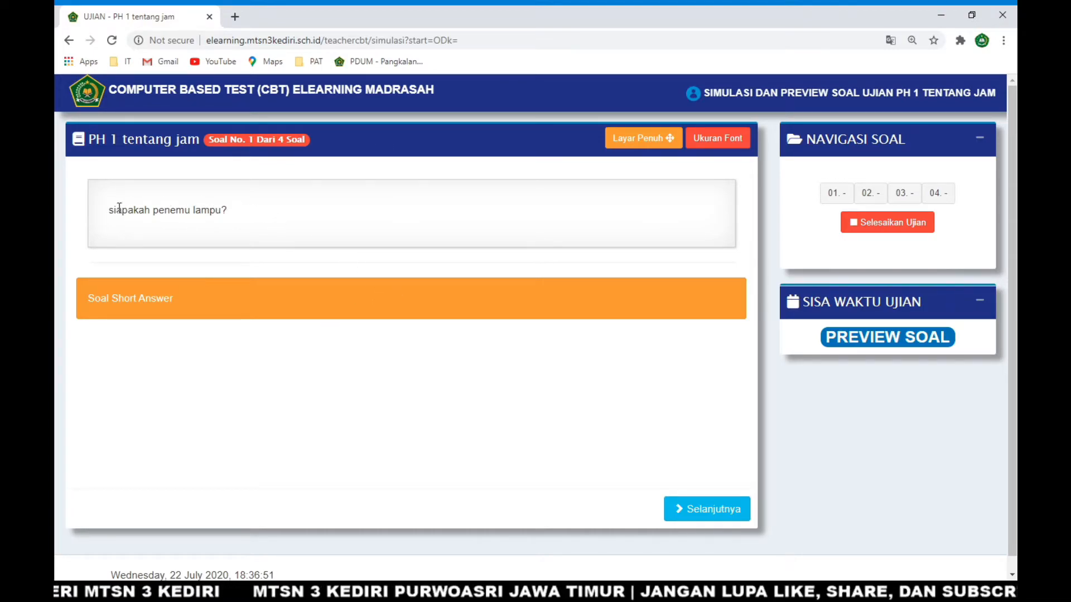
left_click_drag(109, 210, 169, 275)
left_click(148, 300)
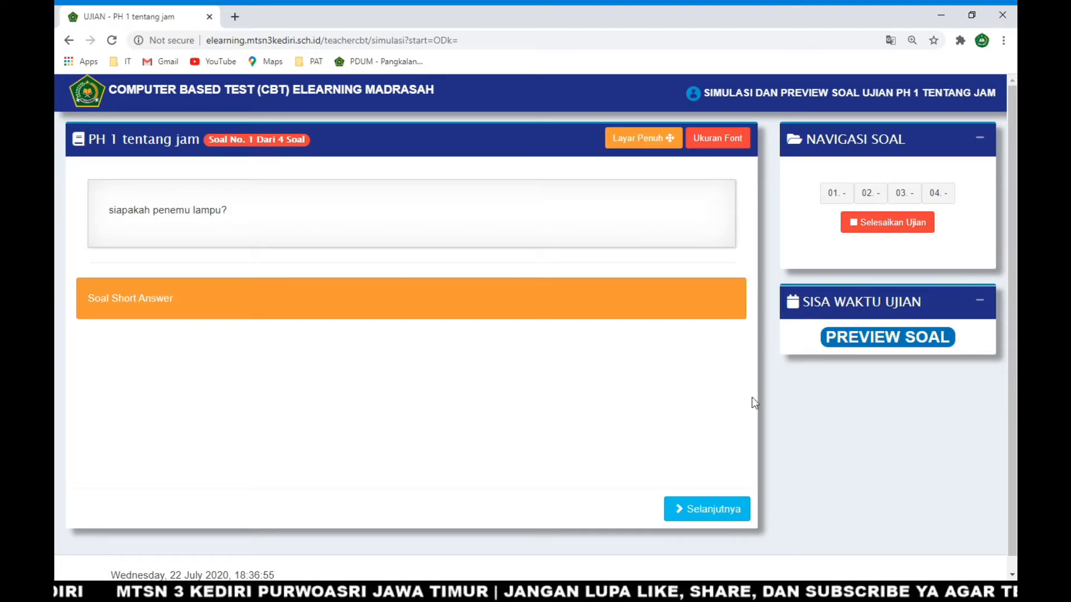
left_click(704, 507)
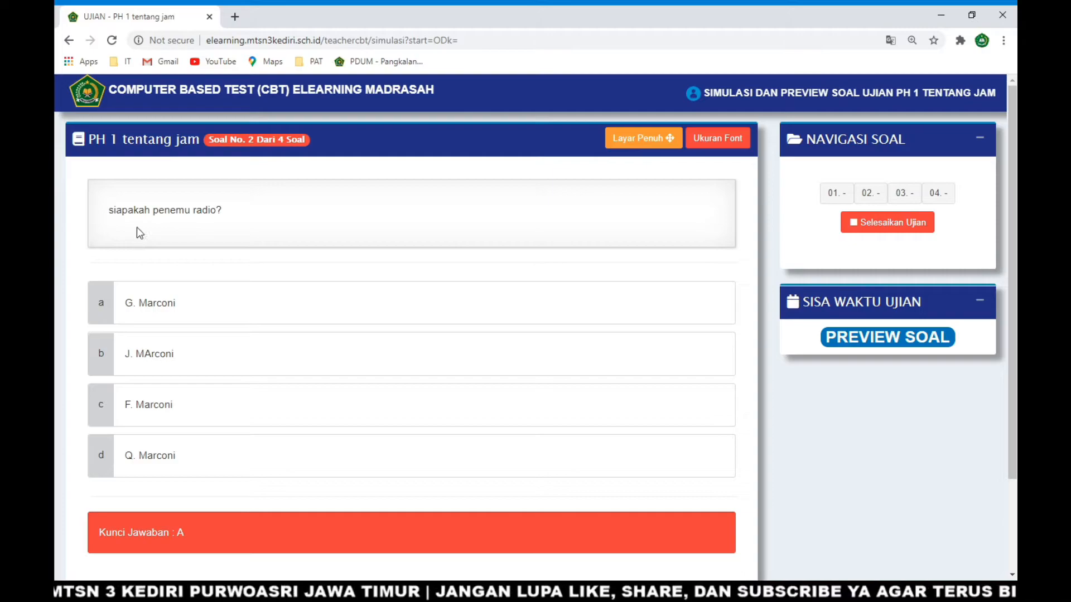
scroll(325, 325, "down", 3)
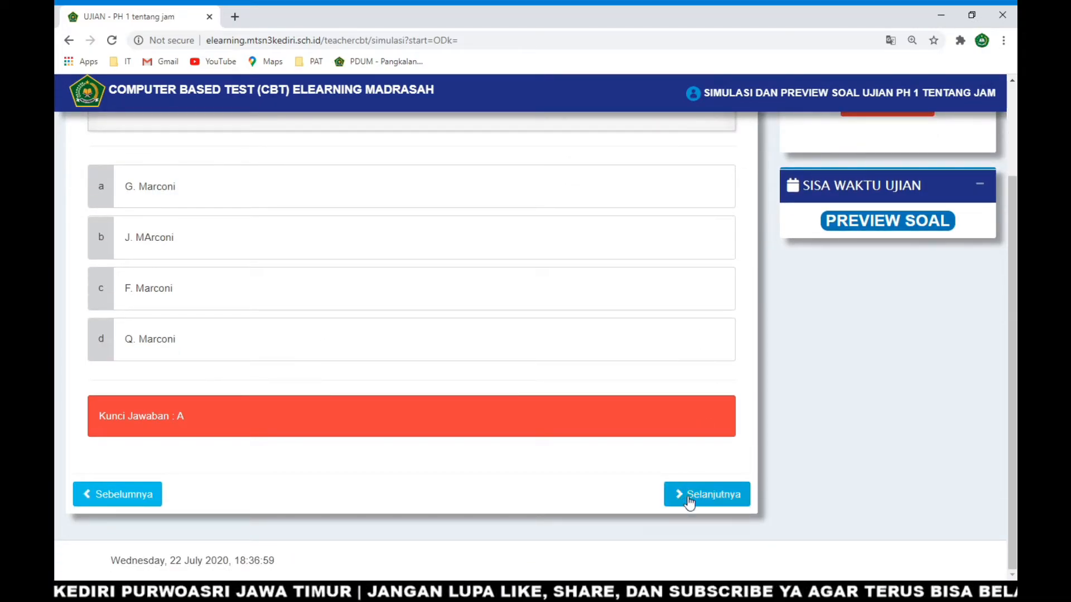
left_click(690, 500)
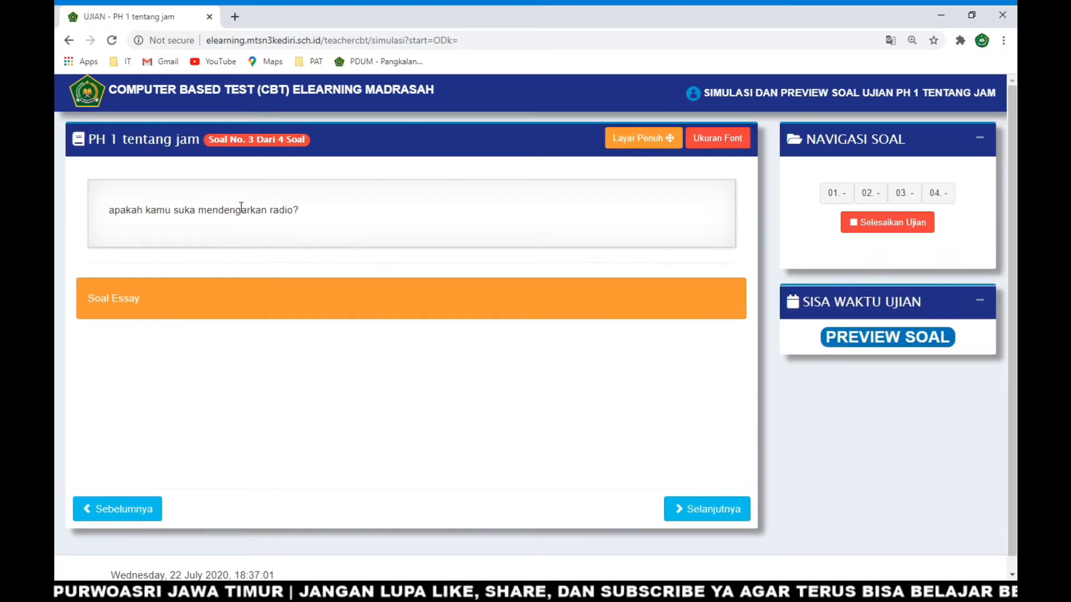
left_click(704, 509)
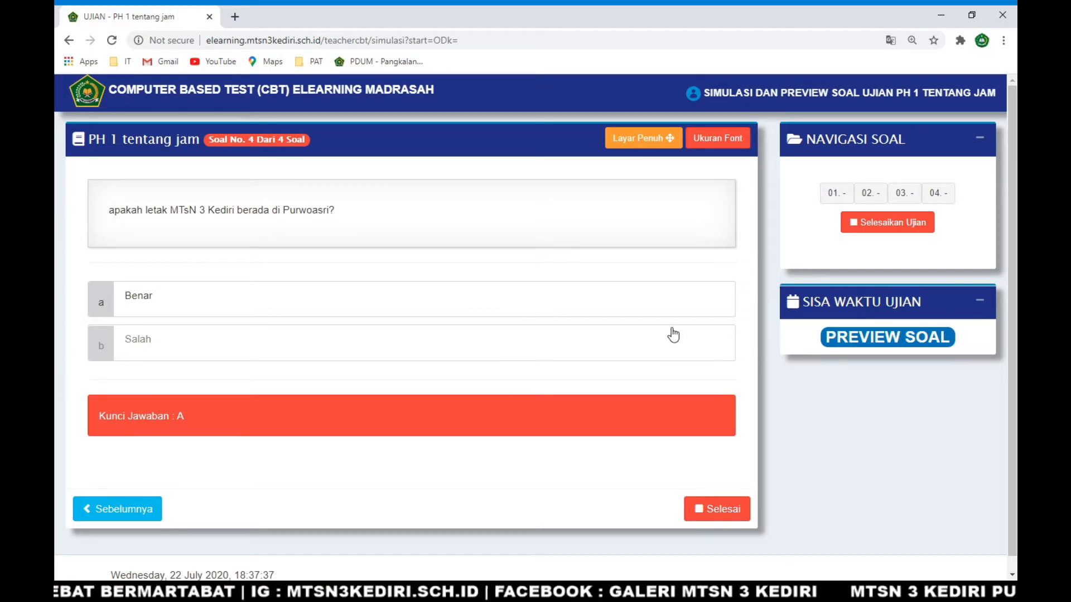
left_click(703, 509)
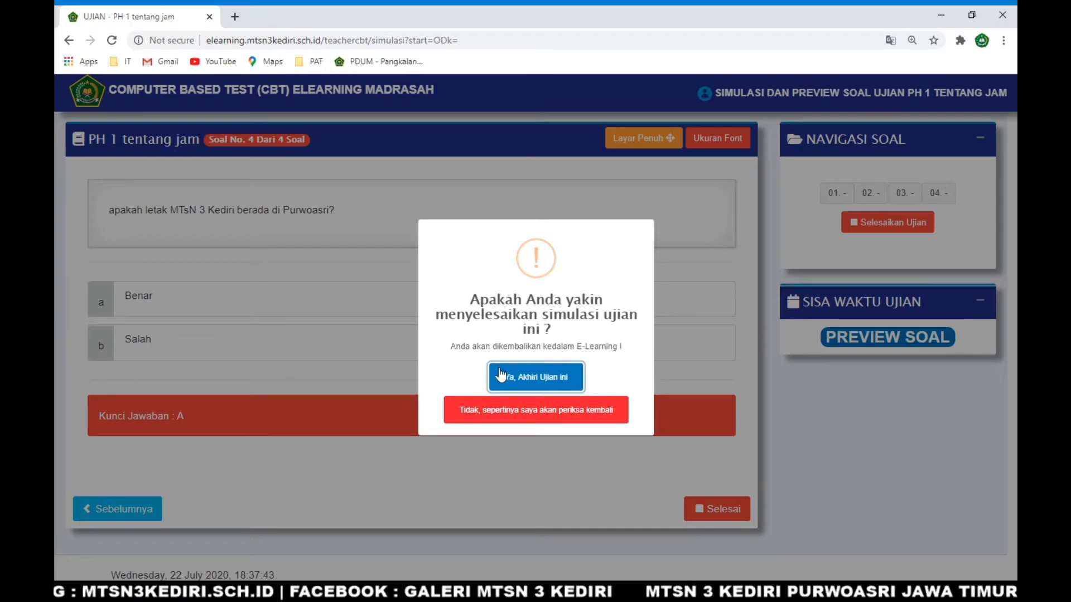
left_click(533, 380)
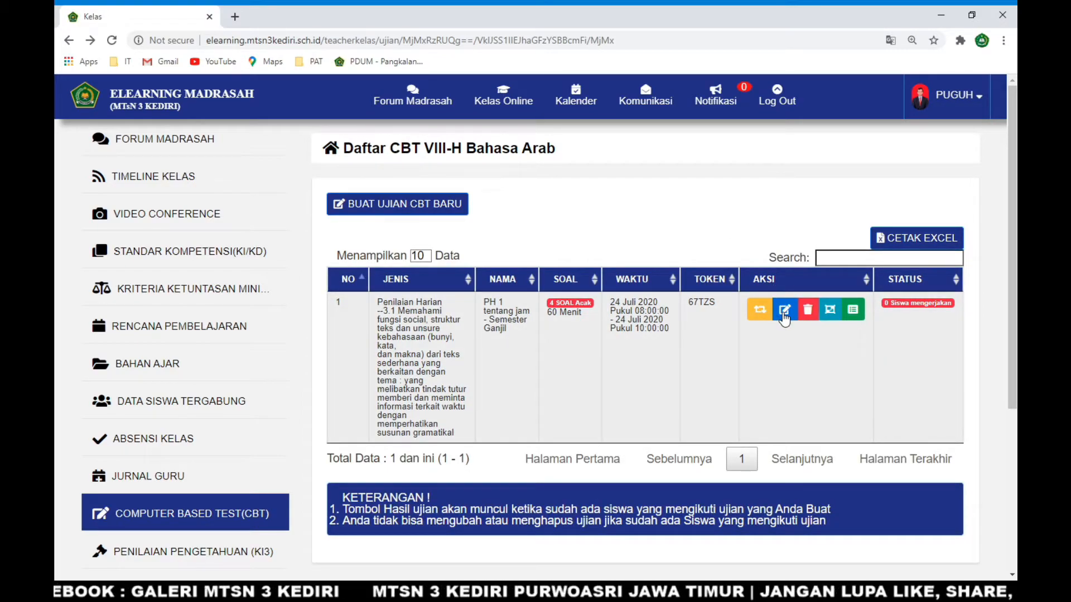
Open the PH 1 tentang jam exam for editing and review its exam settings and question 1
left_click(784, 311)
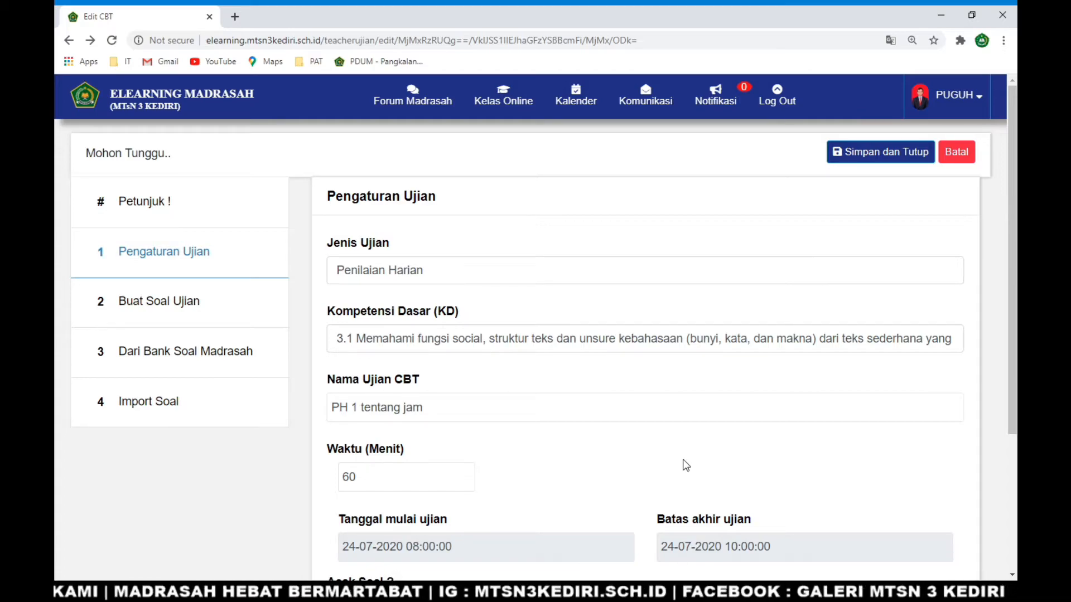
scroll(508, 368, "down", 3)
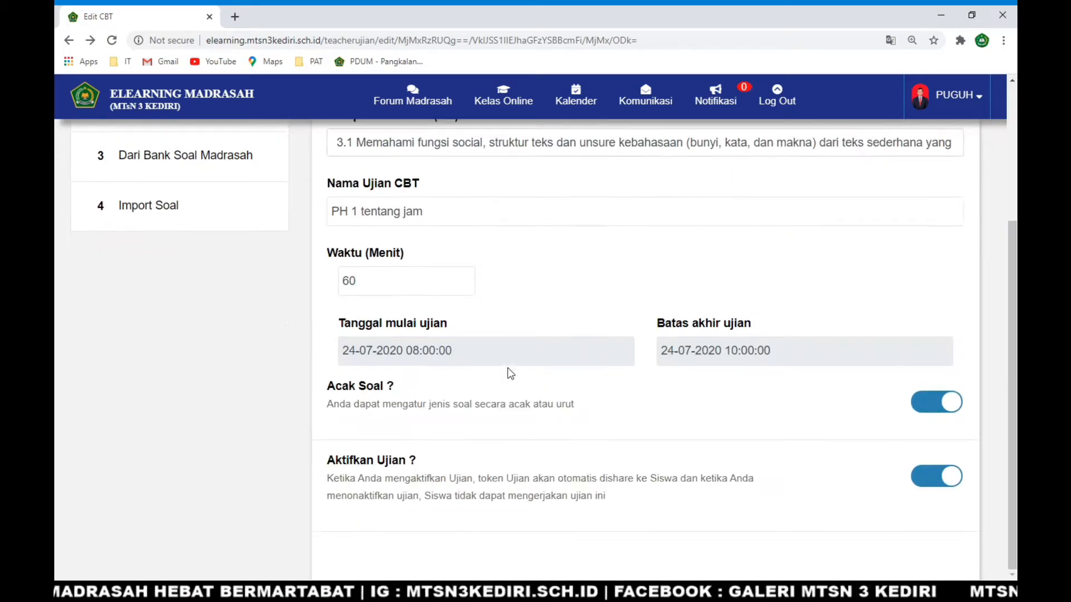
scroll(507, 366, "up", 3)
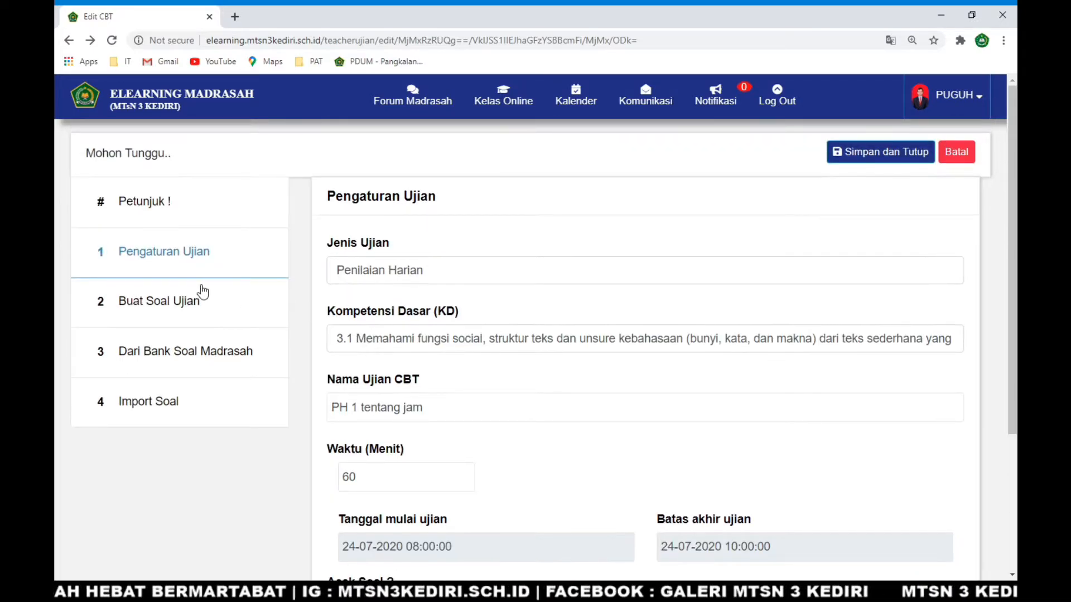
left_click(172, 300)
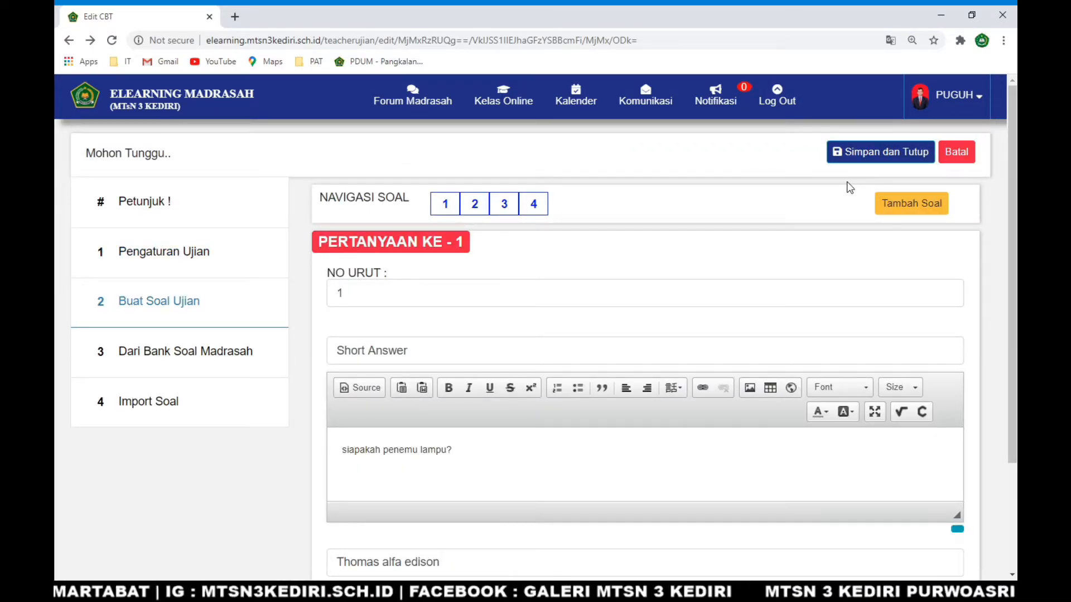
scroll(532, 308, "down", 3)
left_click_drag(405, 307, 420, 306)
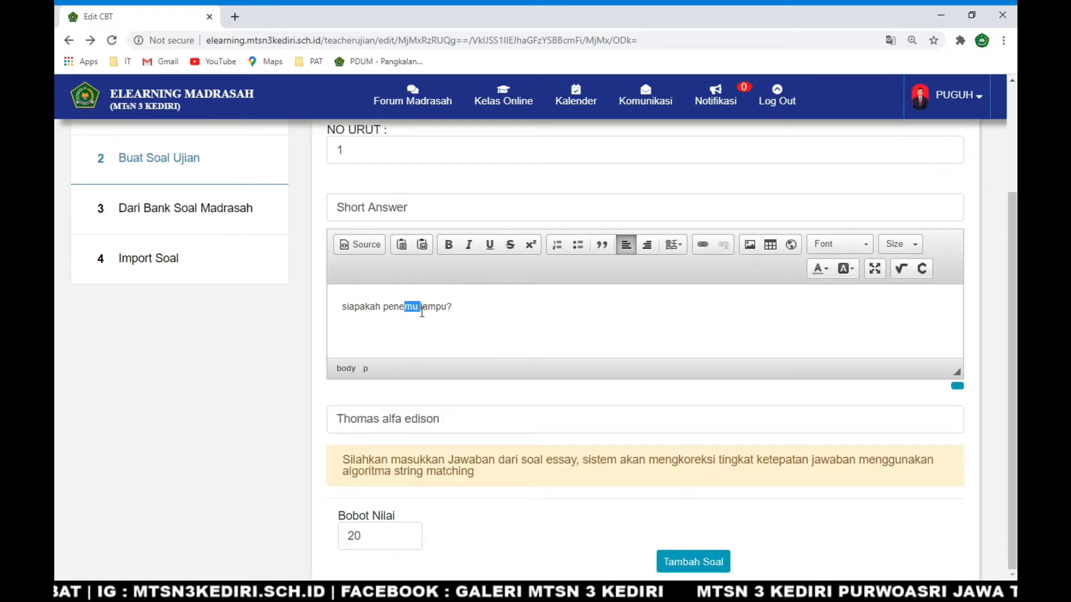
Add a blank fifth question to the exam and delete it again
left_click(704, 565)
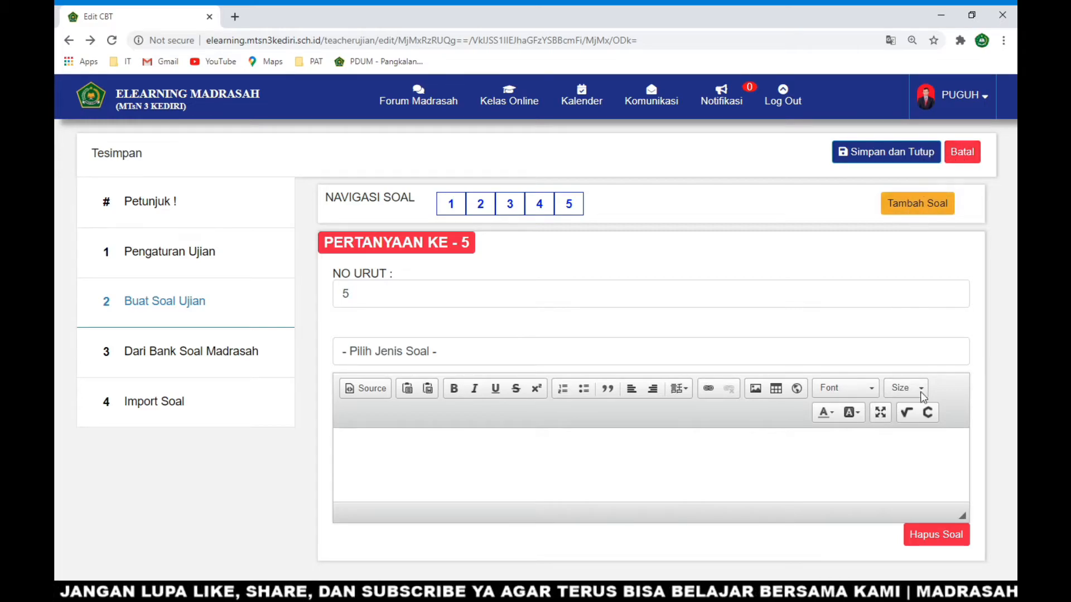
left_click(932, 534)
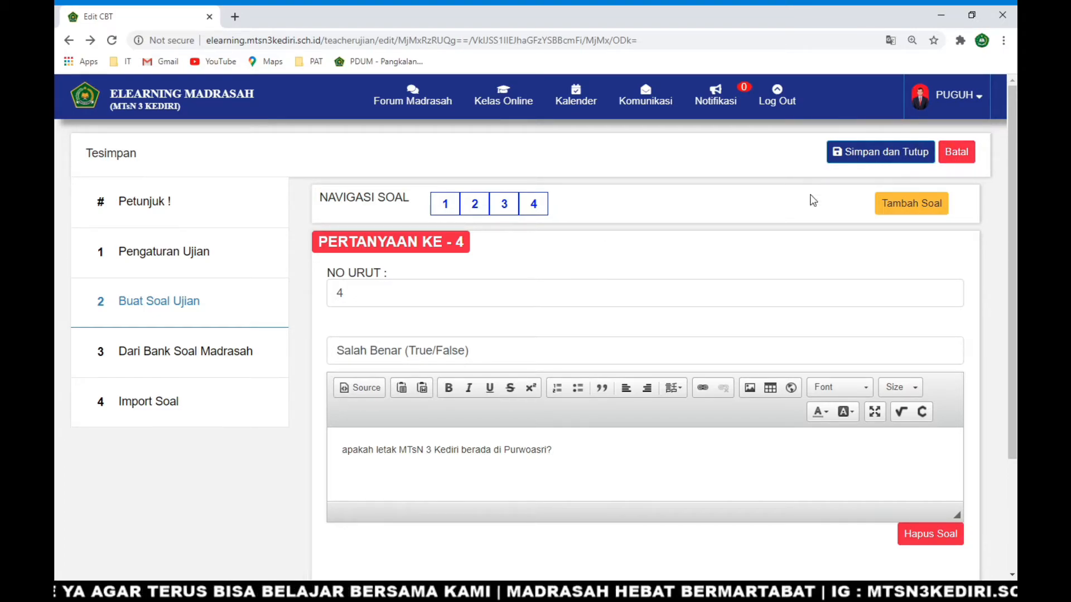
Save and close the edited exam, confirming the save
left_click(552, 455)
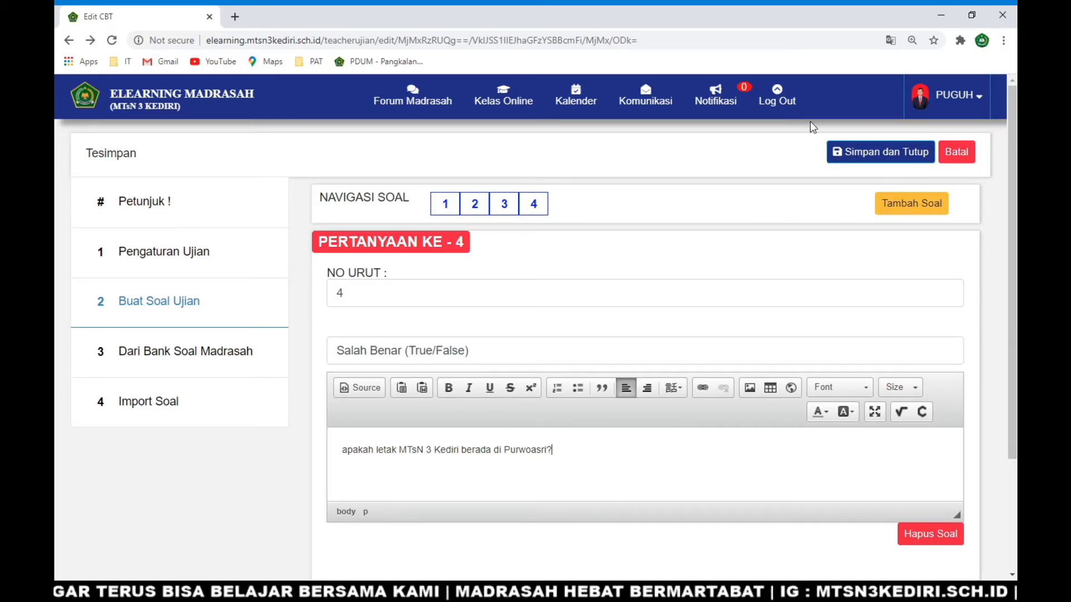
left_click(846, 154)
left_click(567, 224)
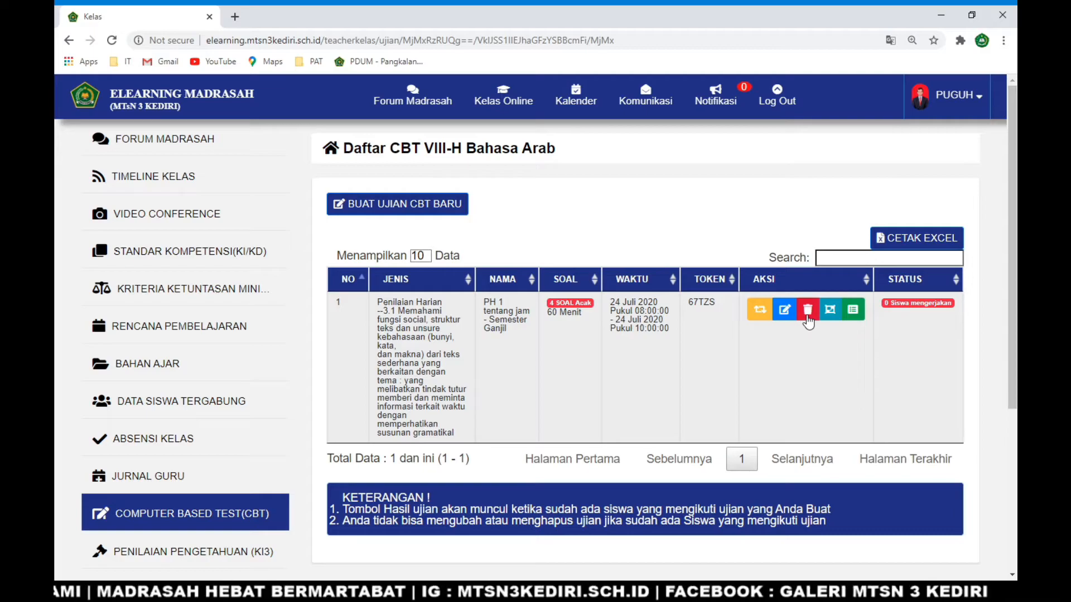
Request deletion of the PH 1 tentang jam exam but cancel it, and view and close the exam's item analysis
left_click(809, 309)
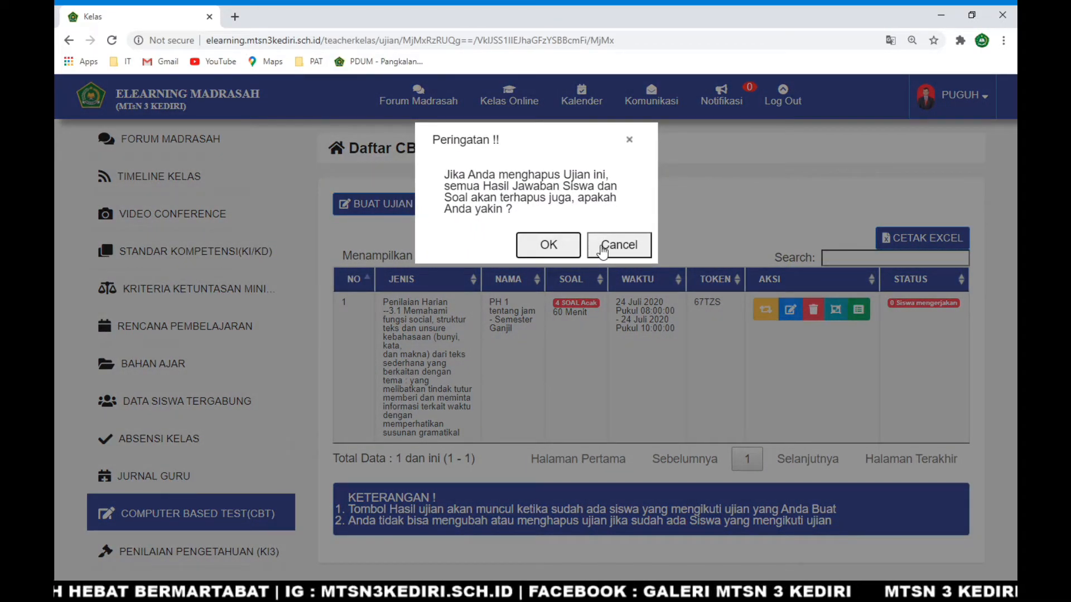
left_click(602, 251)
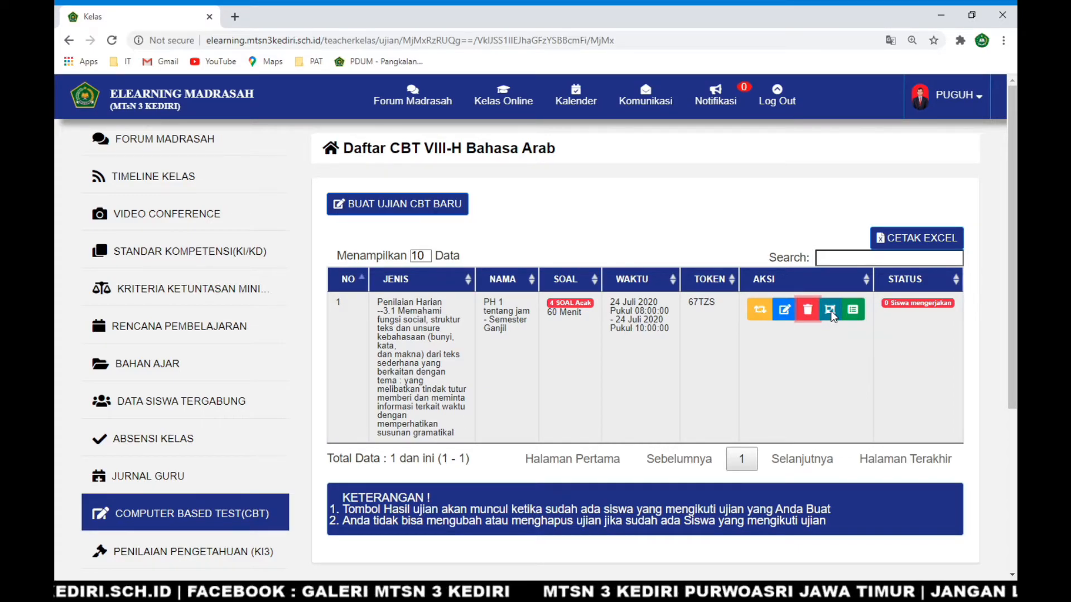
left_click(831, 310)
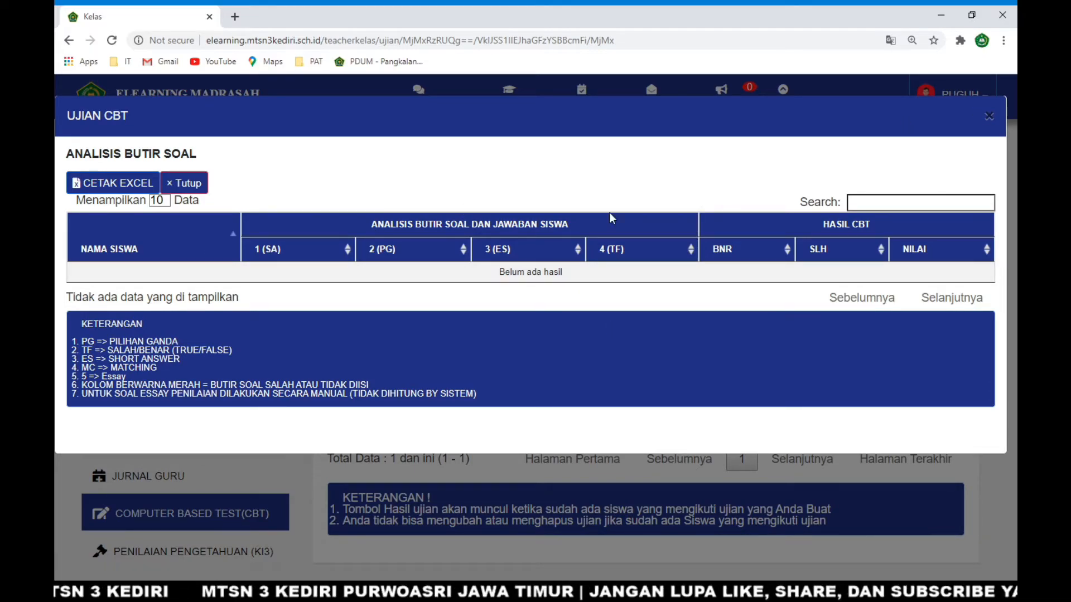
left_click(989, 116)
left_click(830, 305)
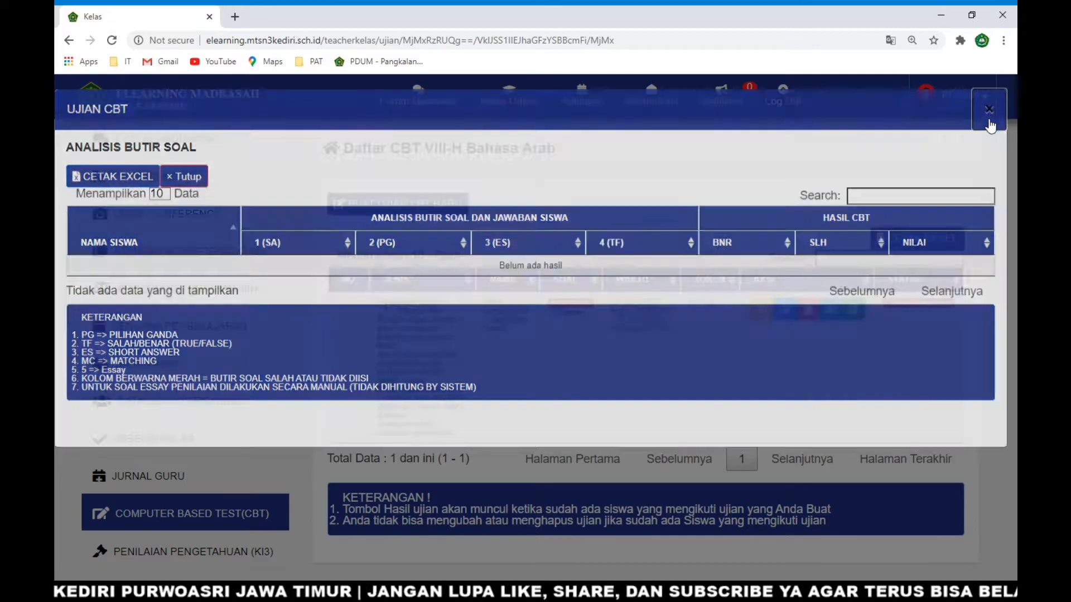
left_click(989, 119)
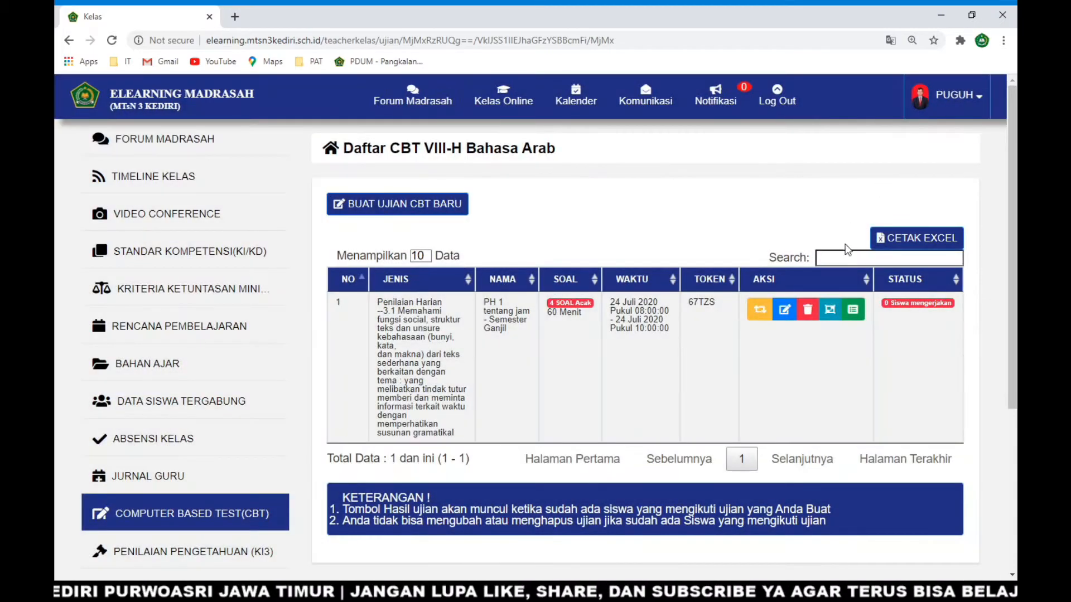
Open the PH 1 tentang jam exam results, reset all results with confirmation, and close the results window
left_click(854, 311)
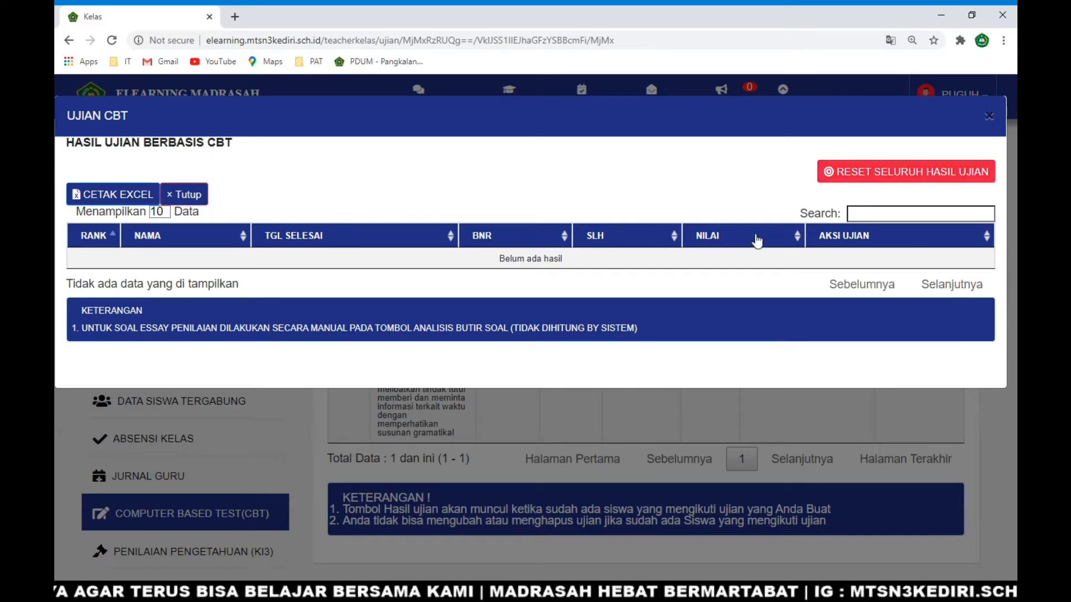
left_click(916, 177)
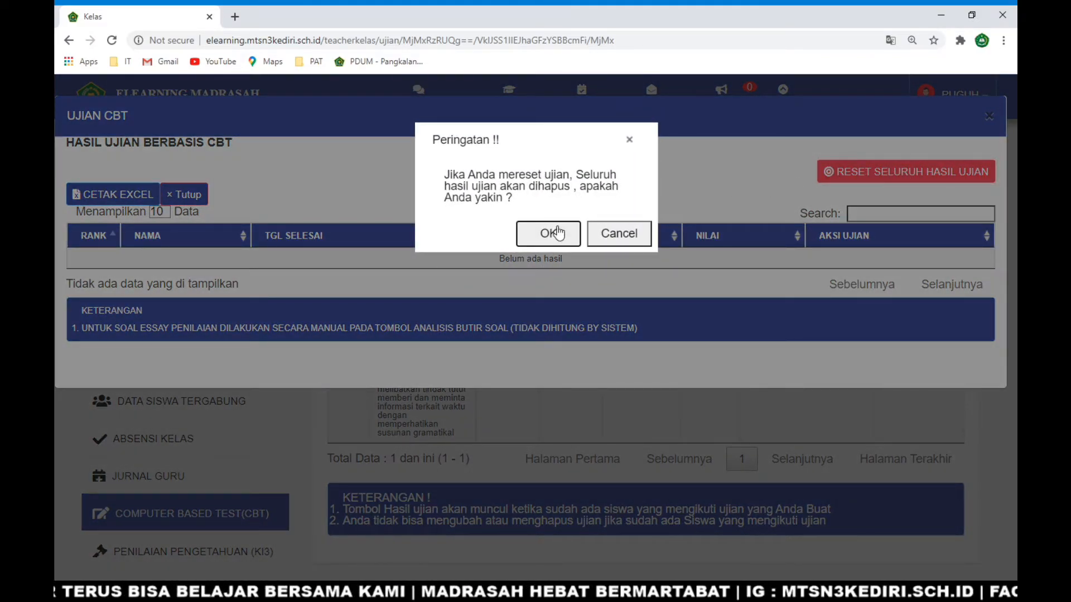
left_click_drag(449, 179, 592, 177)
left_click(459, 190)
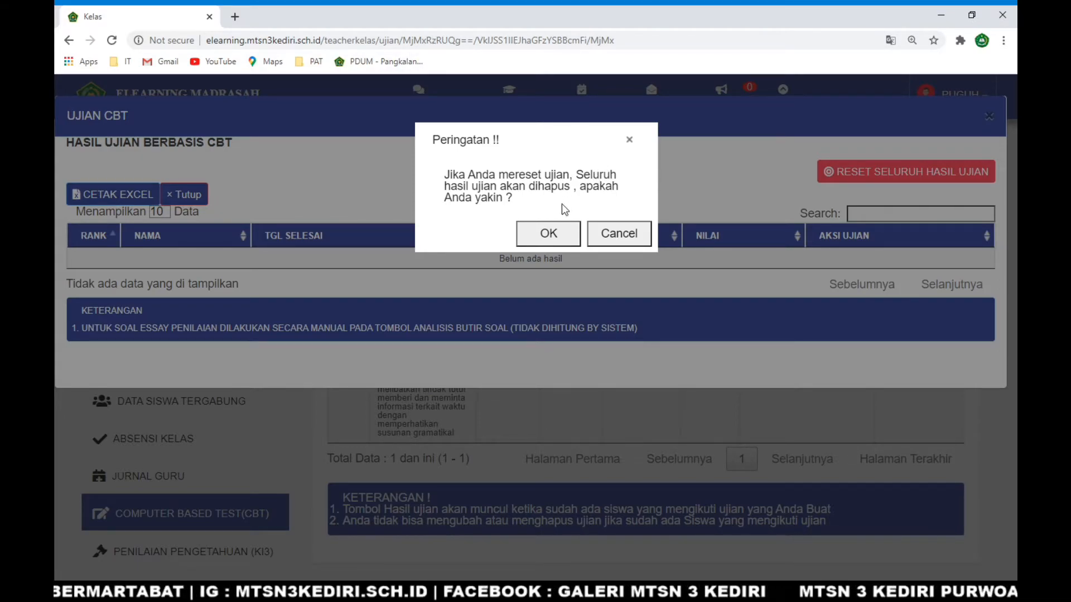
left_click(555, 233)
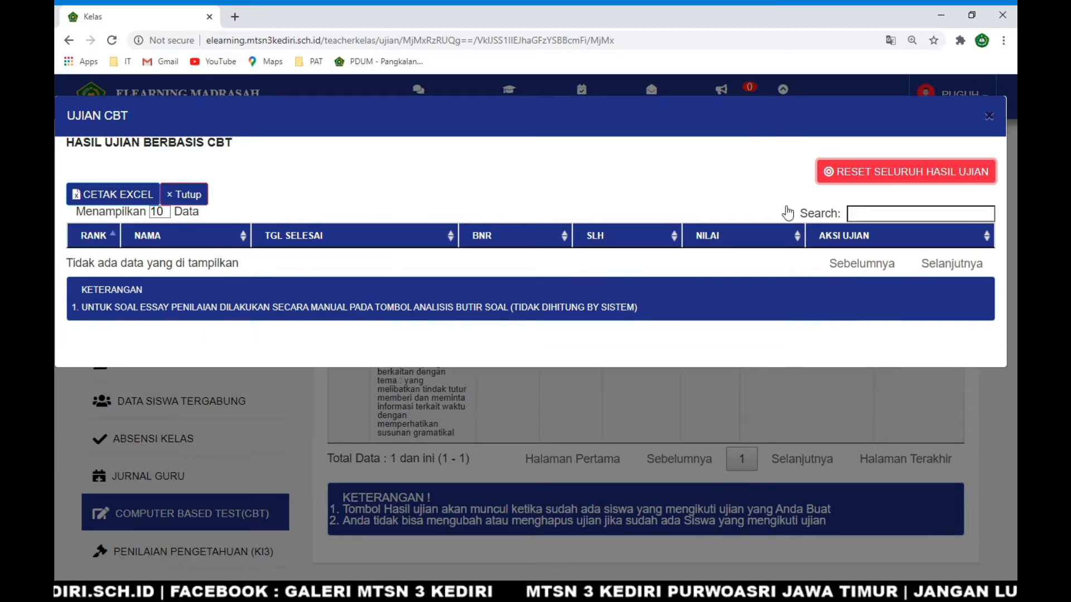
left_click(988, 116)
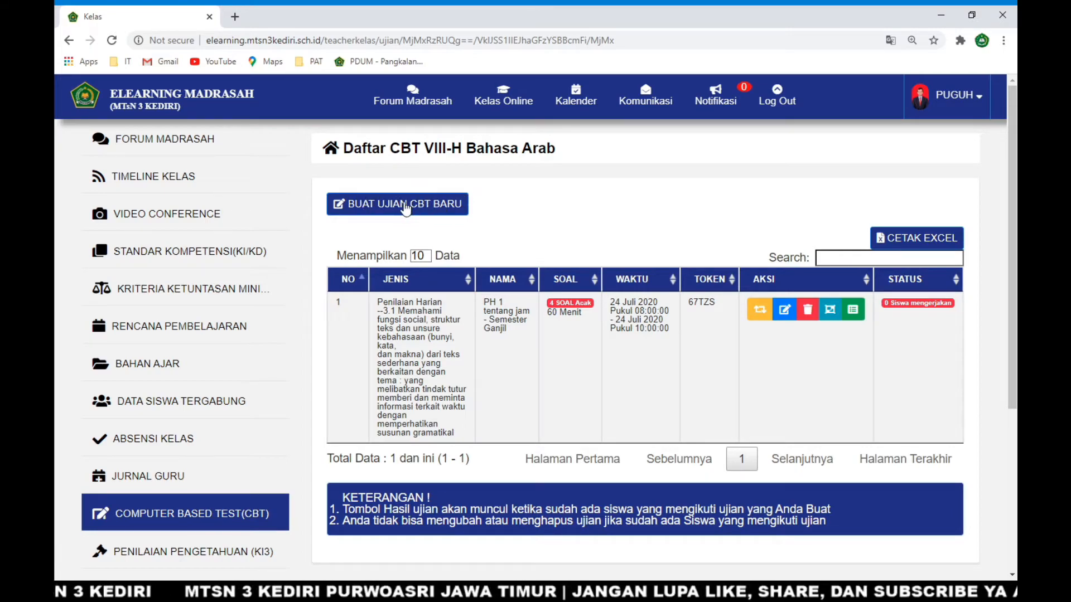
Open the PH 1 tentang jam exam for editing, go to the Bank Soal Madrasah question source and check its teacher filter
left_click(784, 308)
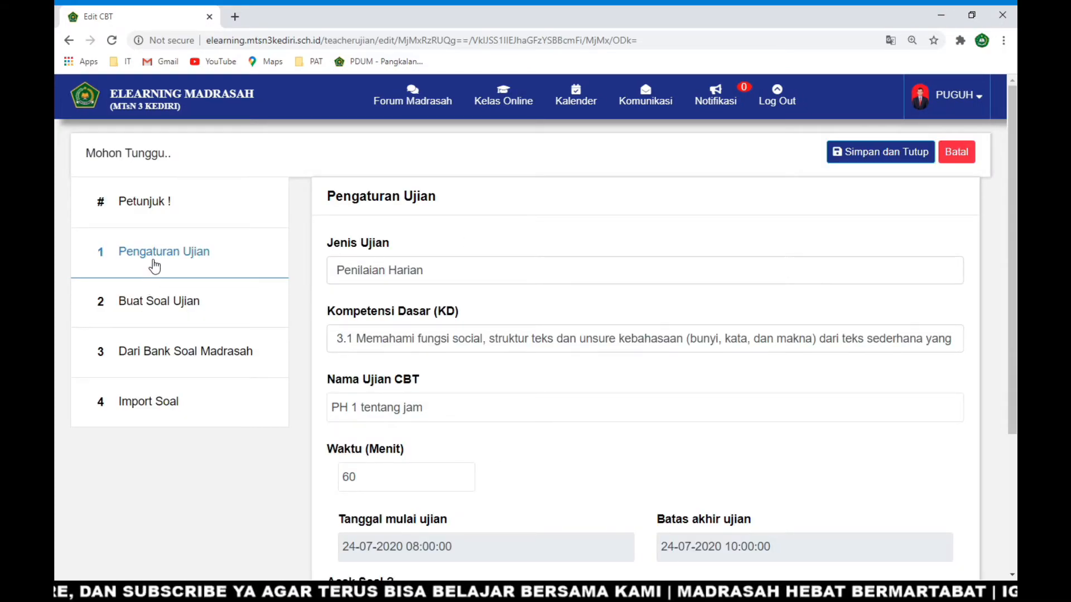
left_click(195, 308)
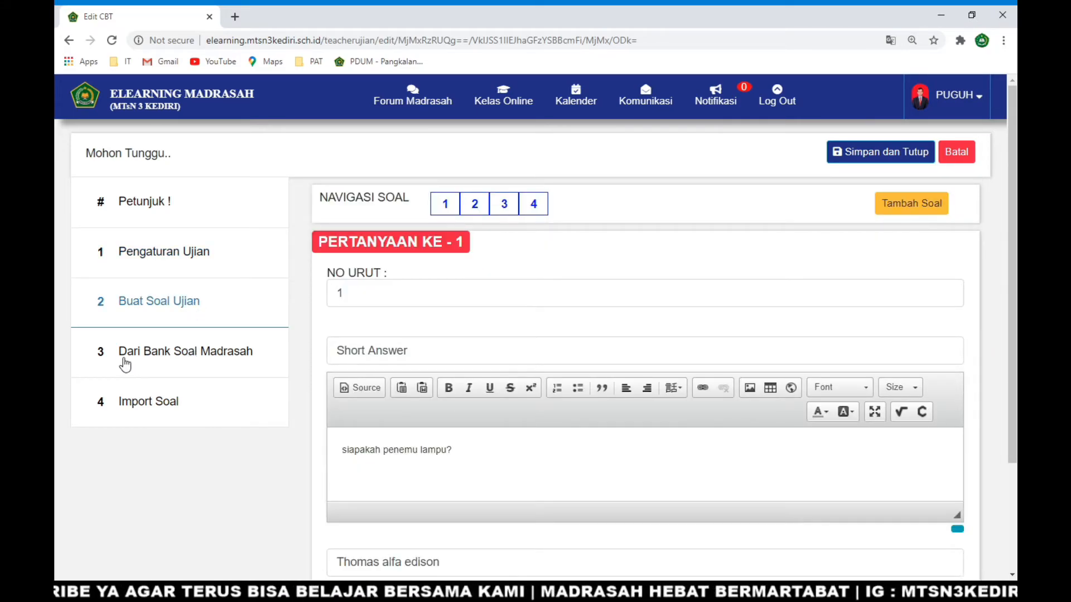
left_click(148, 363)
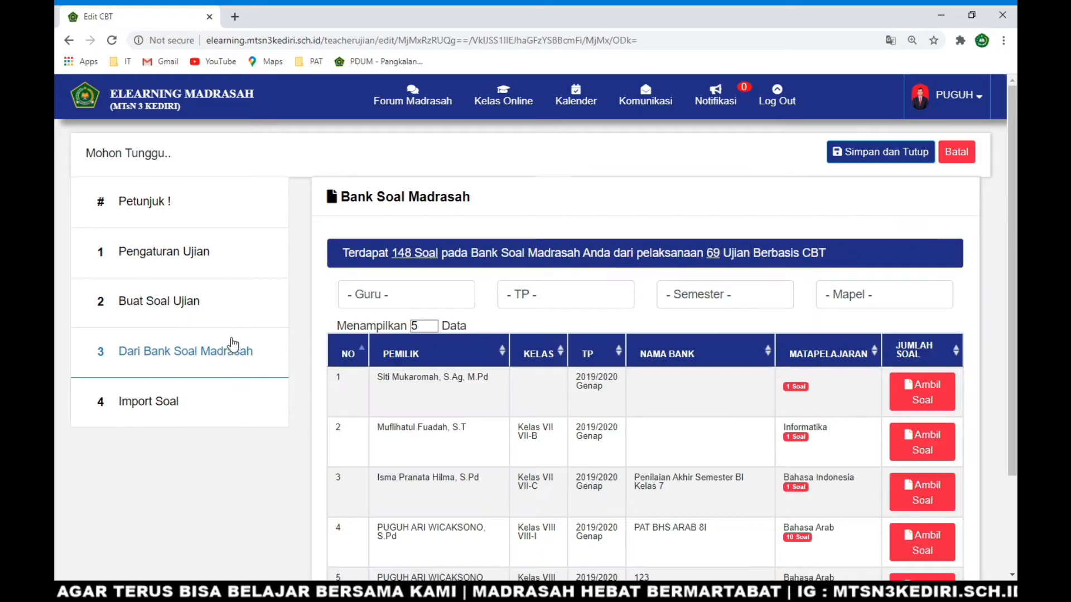
left_click(394, 298)
left_click(613, 215)
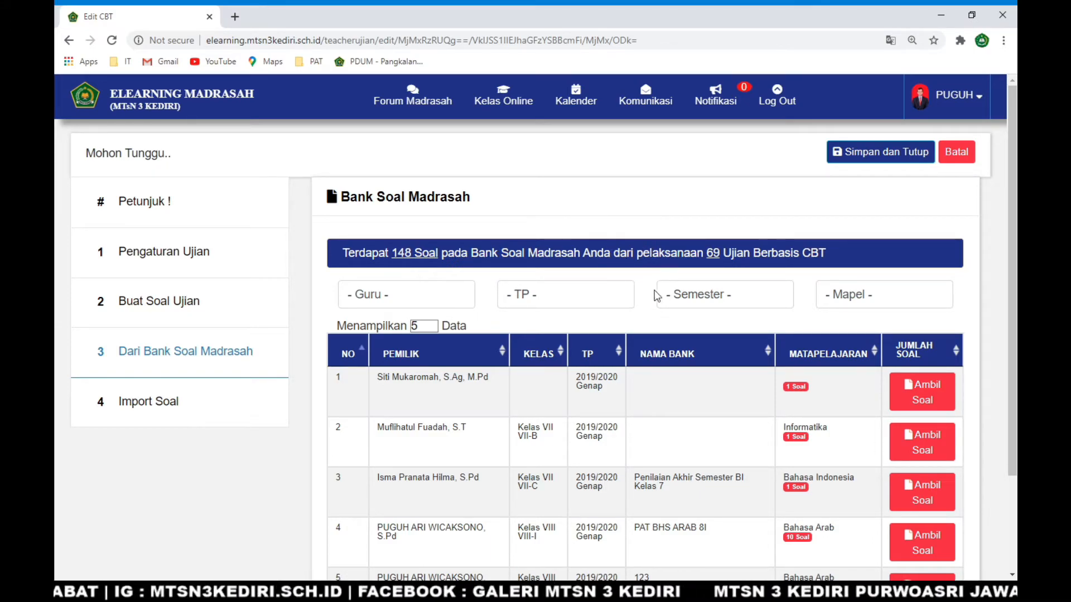
Examine the owners and bank names of the first five entries in the madrasah question bank
scroll(633, 342, "down", 2)
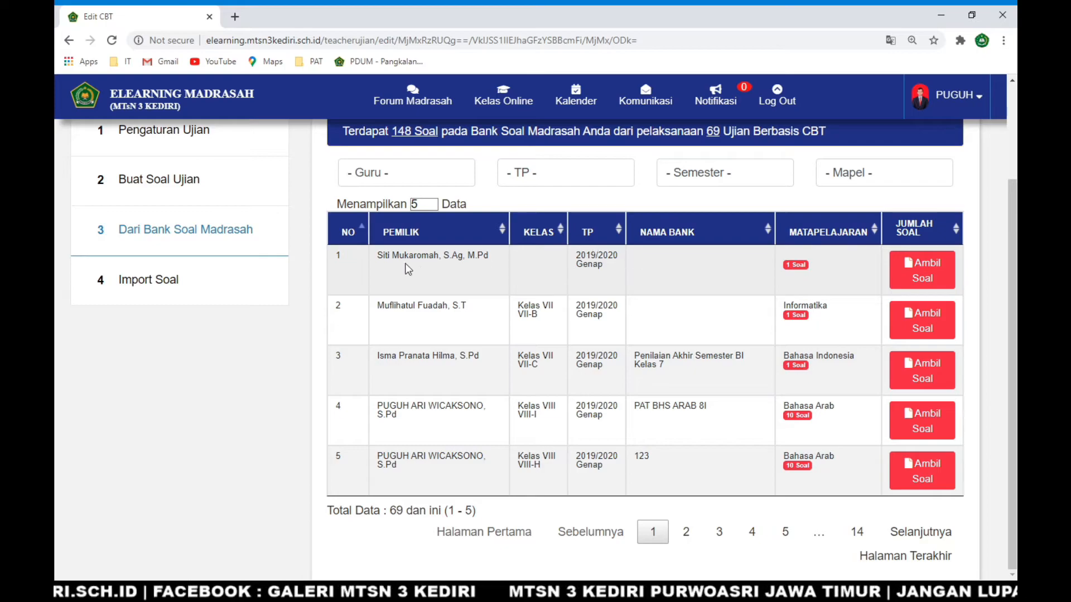
left_click_drag(399, 255, 443, 254)
left_click(669, 262)
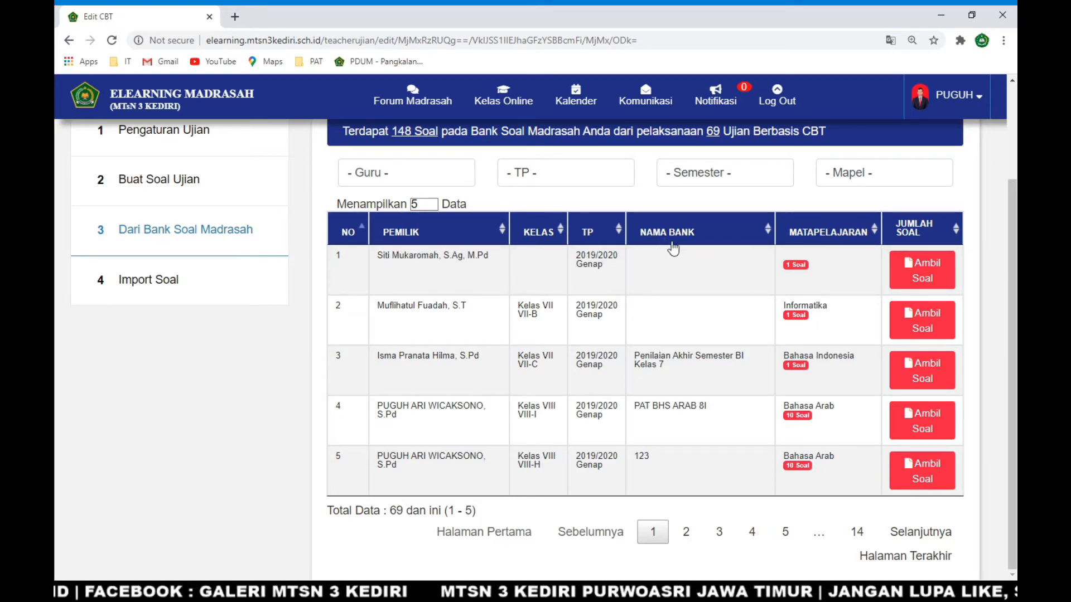
left_click_drag(397, 305, 443, 306)
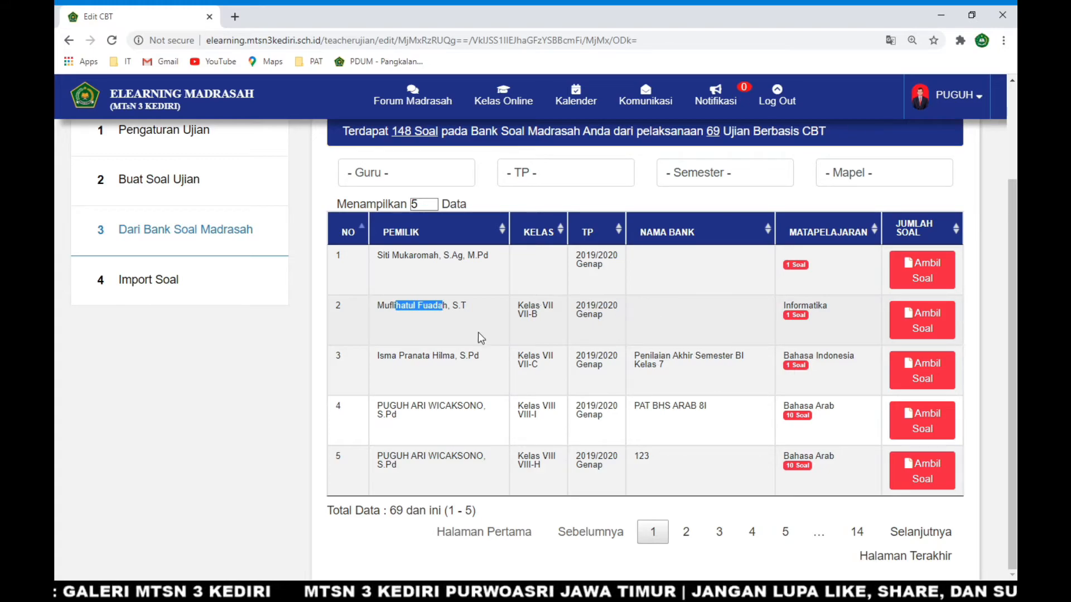
left_click_drag(405, 358, 450, 356)
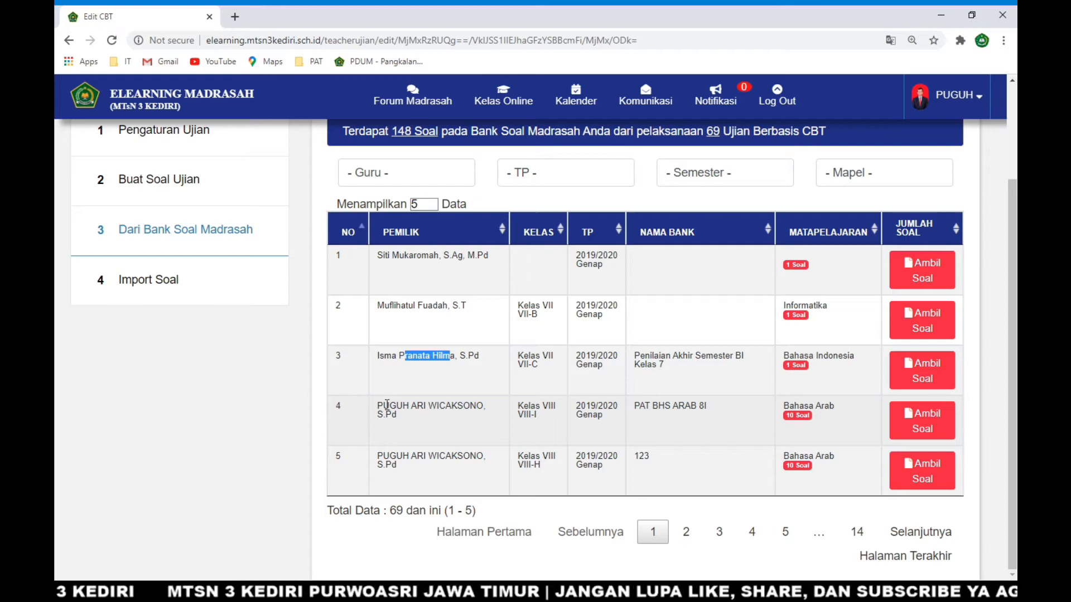
left_click_drag(384, 405, 413, 406)
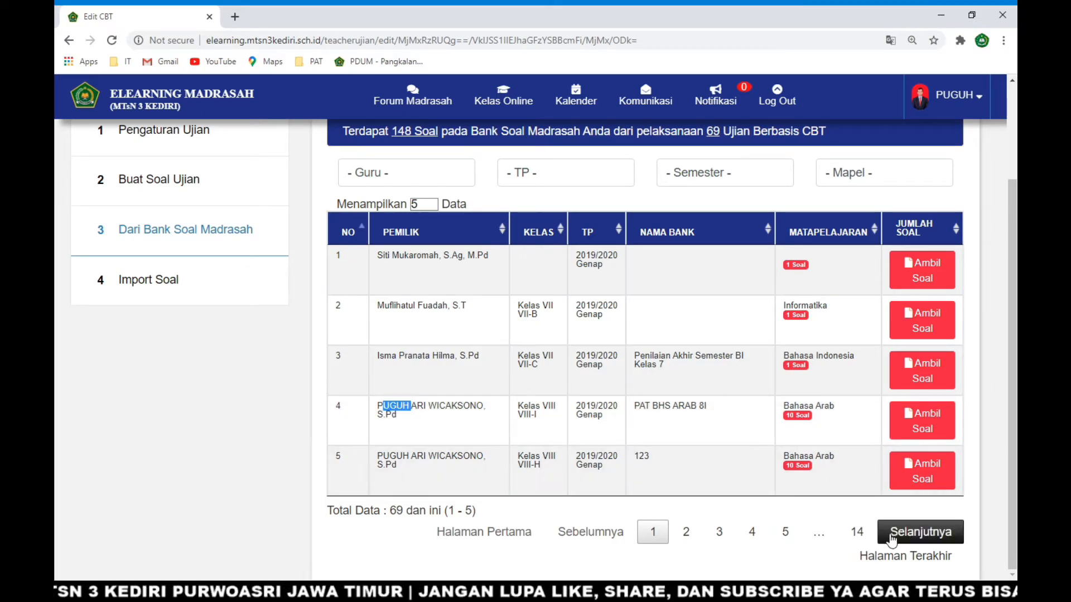
Set the question bank list to show All entries and look through the available banks
scroll(662, 312, "up", 1)
scroll(662, 311, "up", 3)
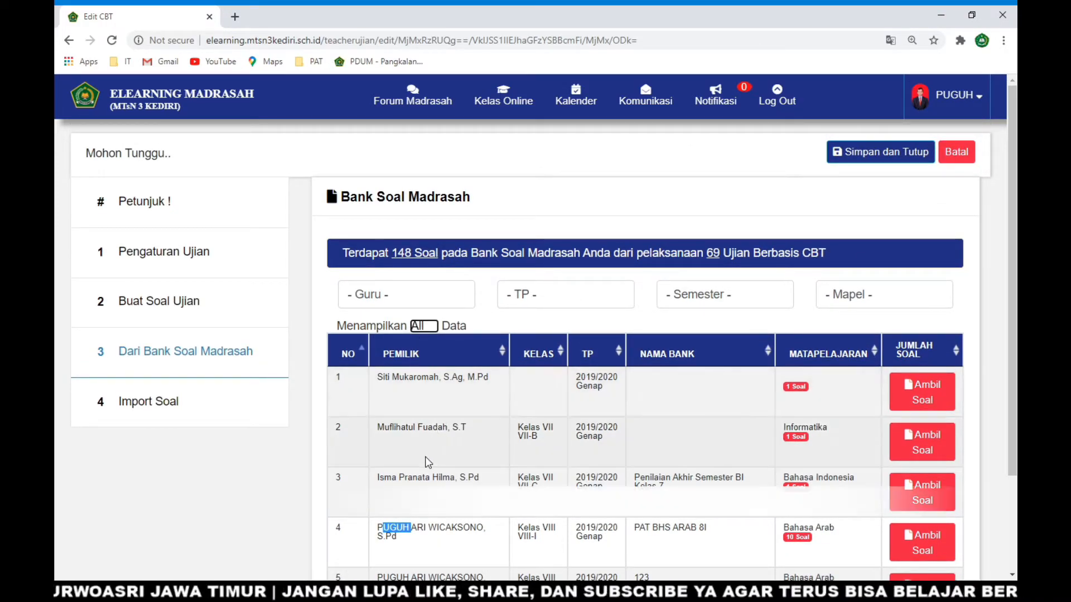
scroll(498, 326, "down", 5)
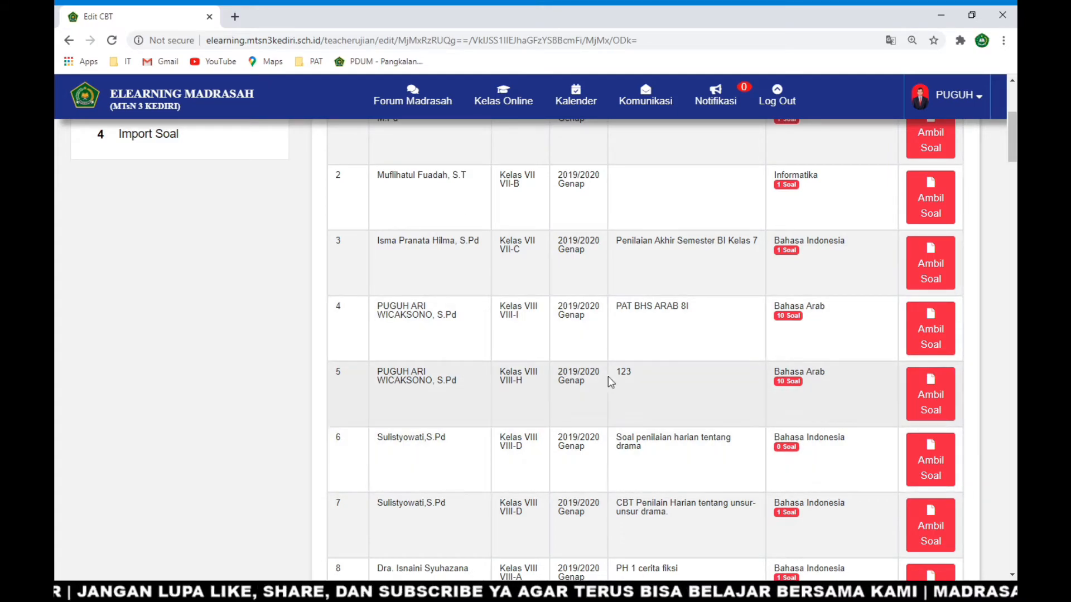
scroll(605, 375, "down", 3)
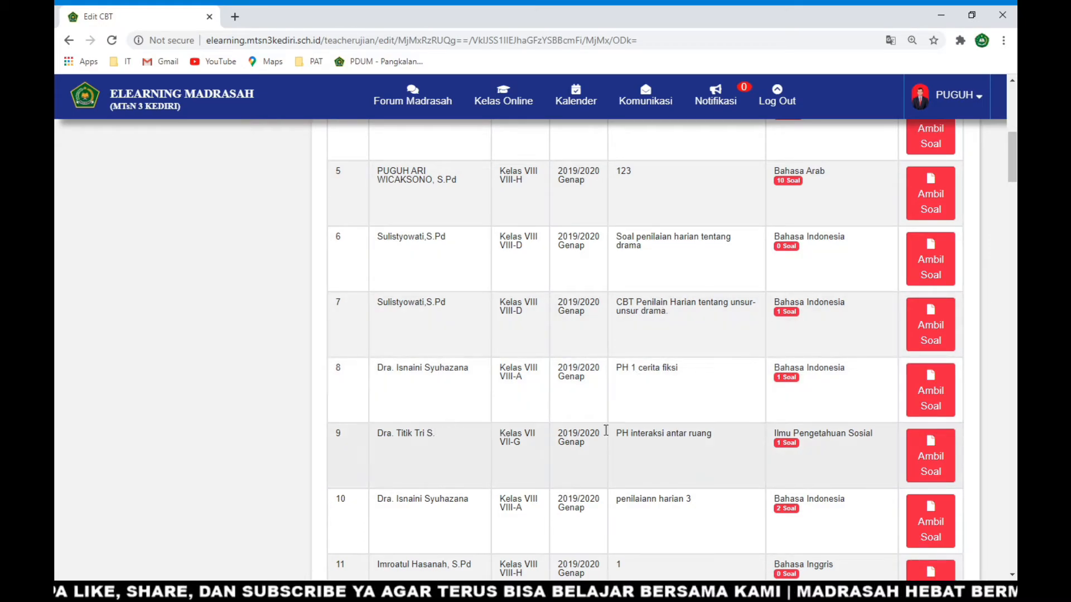
scroll(623, 386, "down", 2)
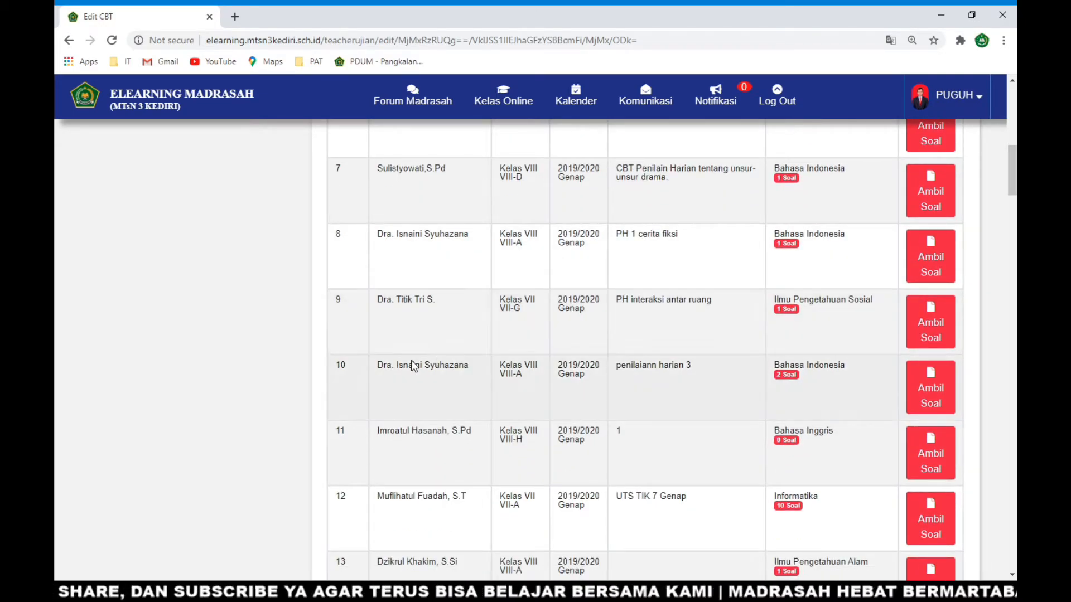
scroll(621, 441, "down", 3)
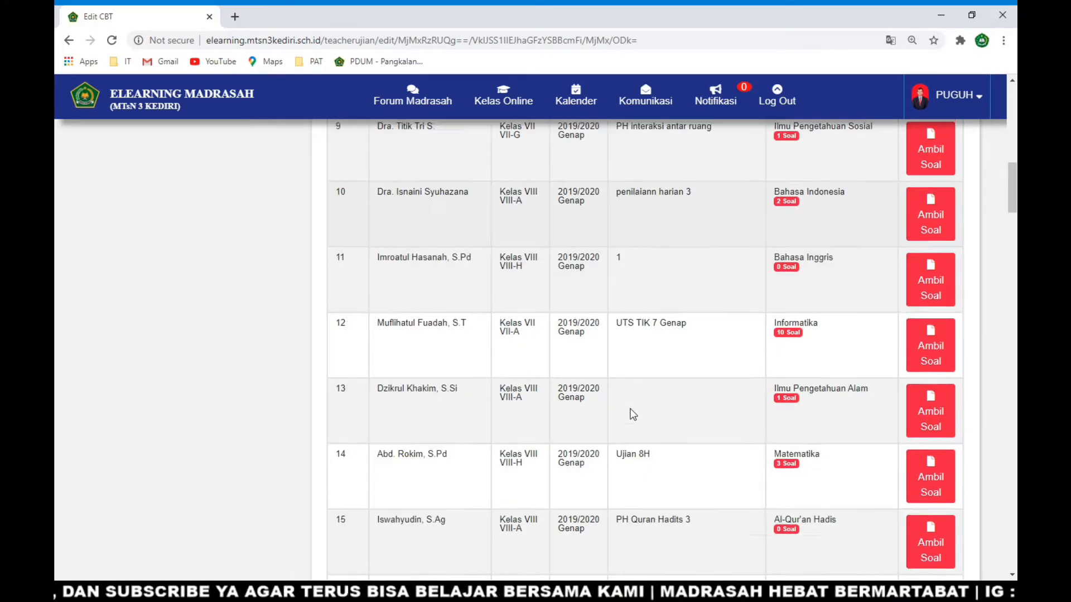
scroll(576, 384, "down", 11)
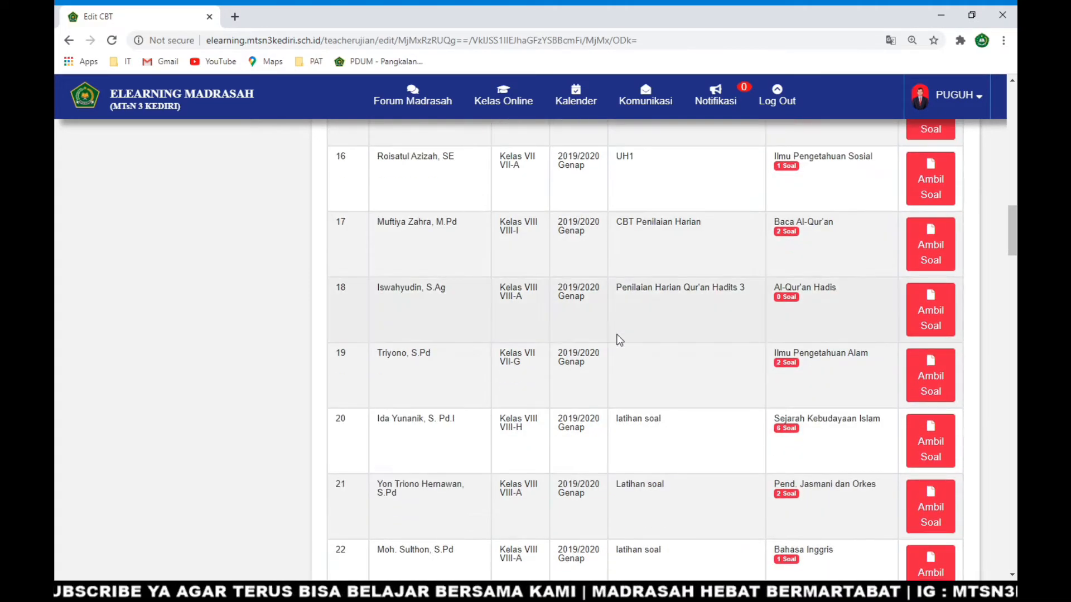
scroll(619, 340, "down", 17)
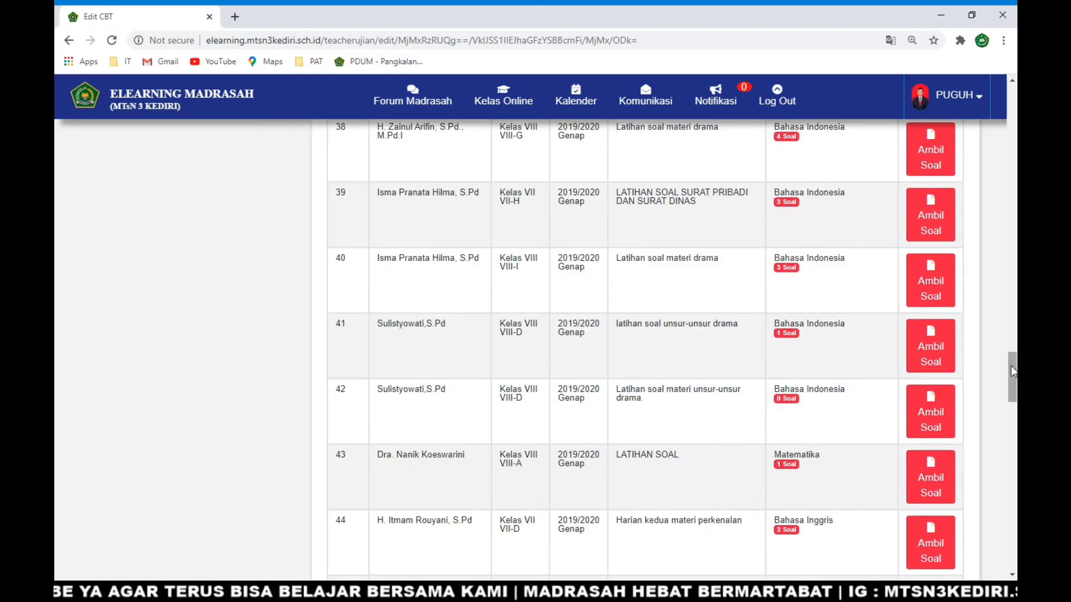
left_click_drag(1010, 366, 999, 136)
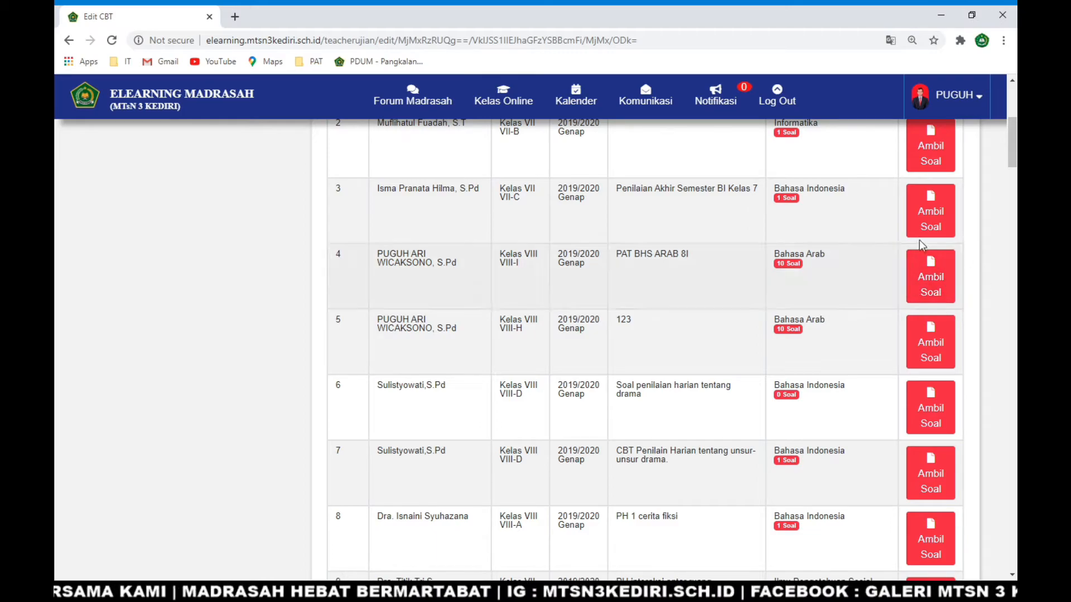
scroll(473, 292, "up", 6)
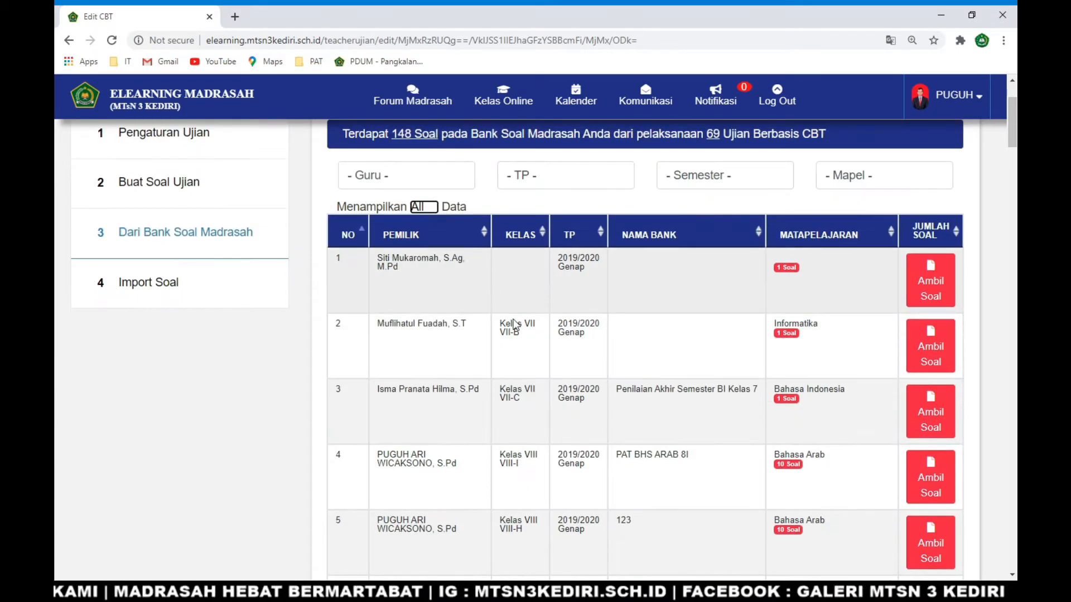
scroll(935, 310, "down", 7)
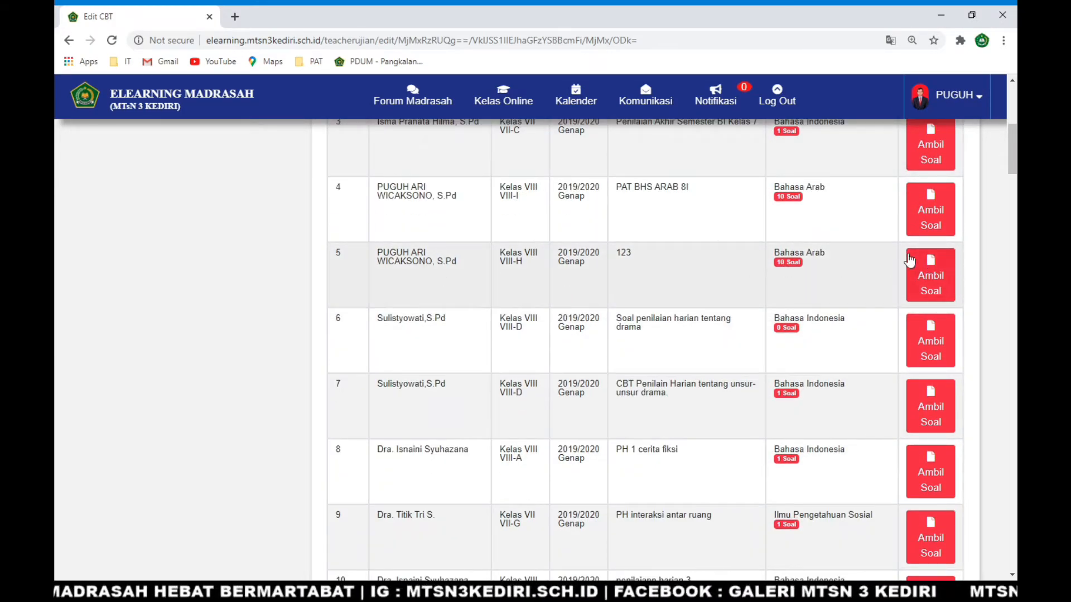
Open the PAT BHS ARAB 8I question bank, tick question 1 without confirming its transfer, and take question 2 into the exam
left_click(943, 211)
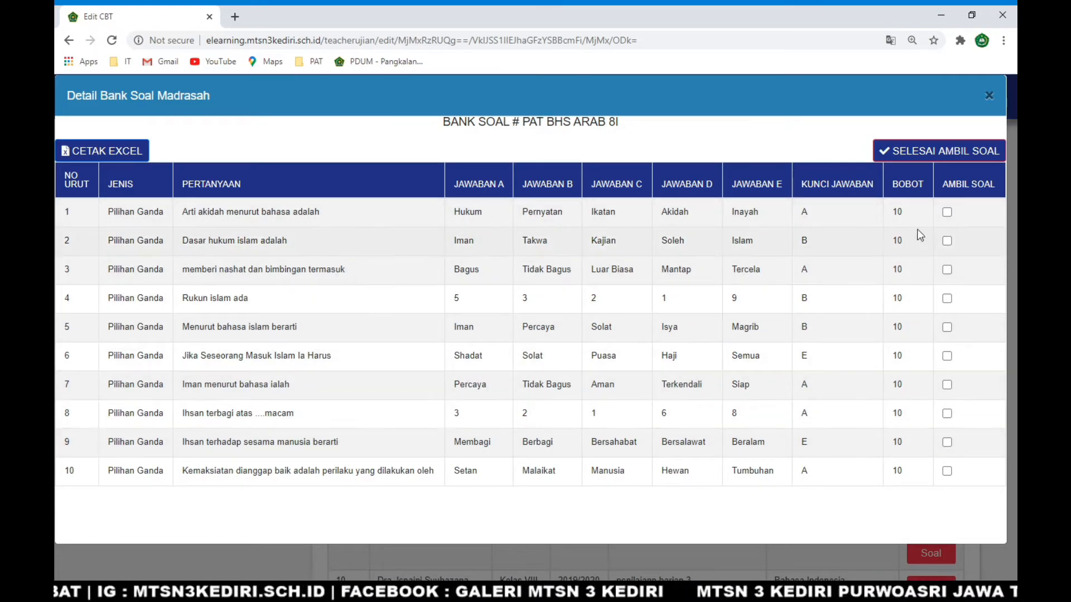
left_click(947, 212)
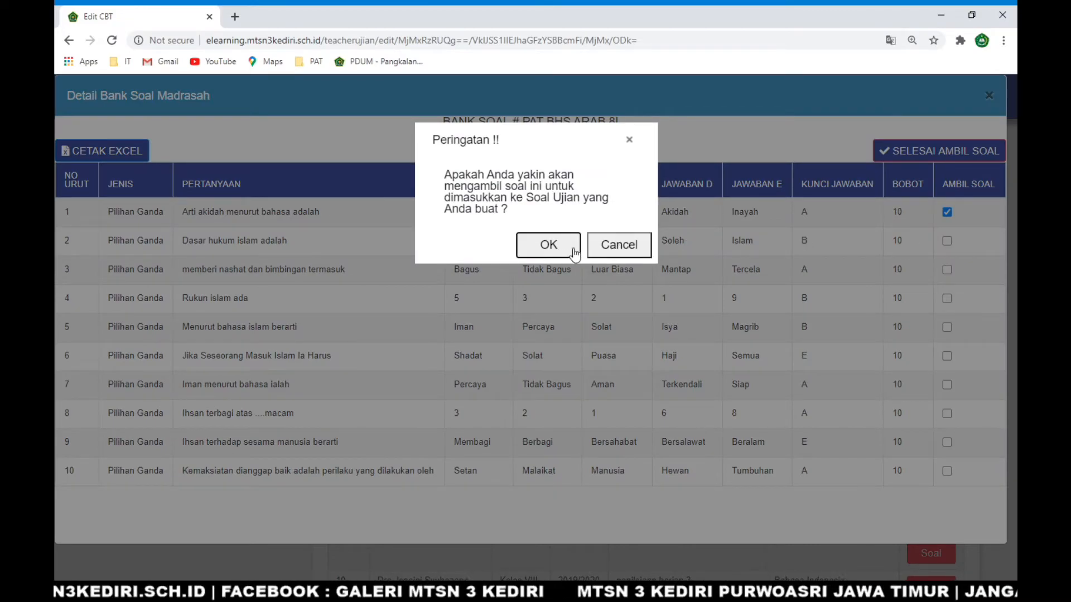
left_click(627, 140)
left_click(947, 241)
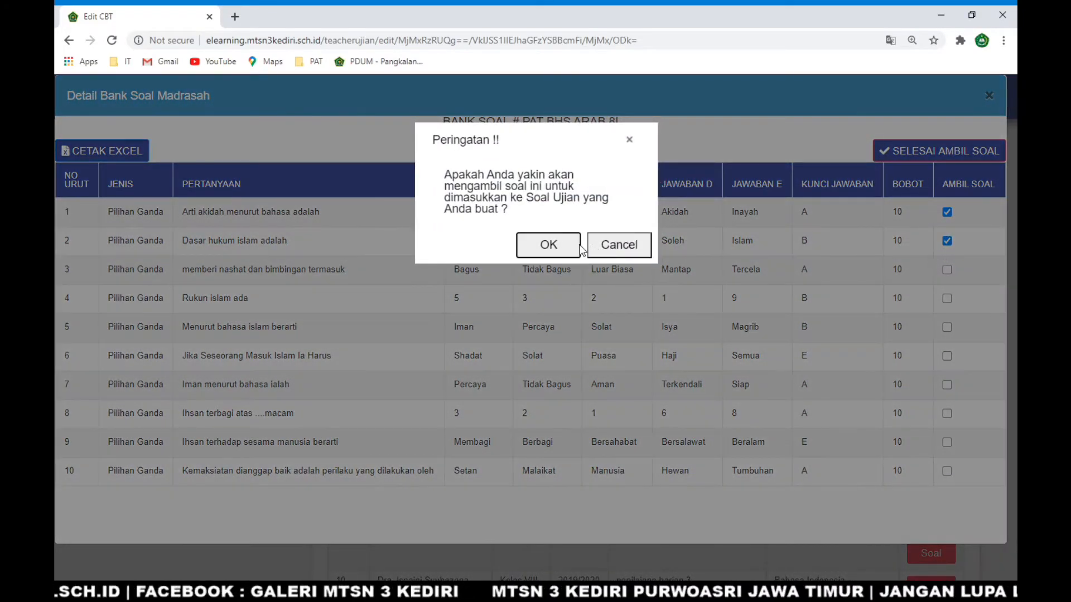
left_click(578, 246)
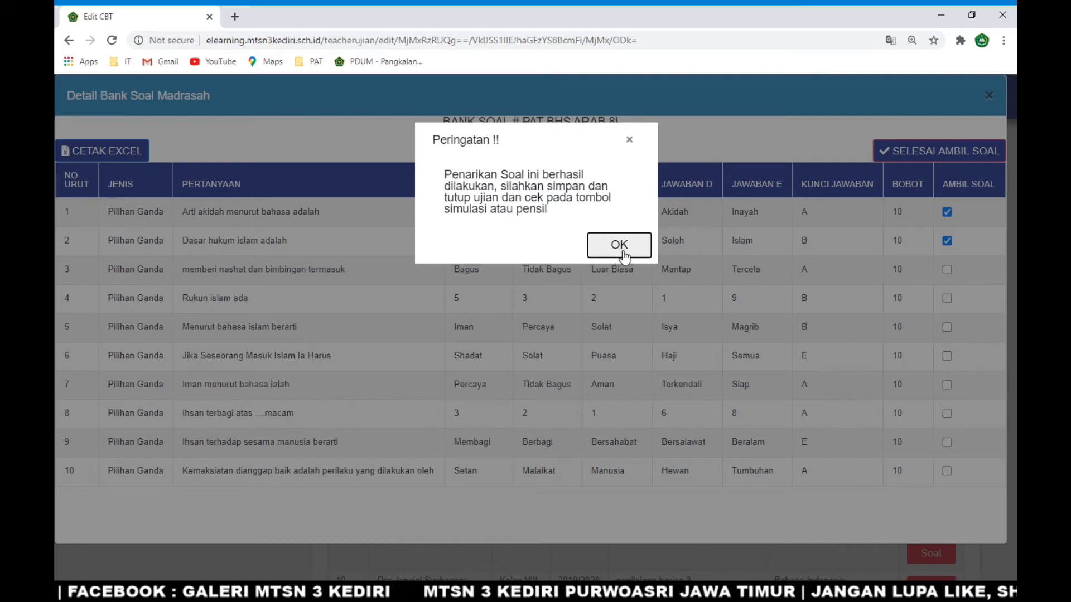
left_click(629, 141)
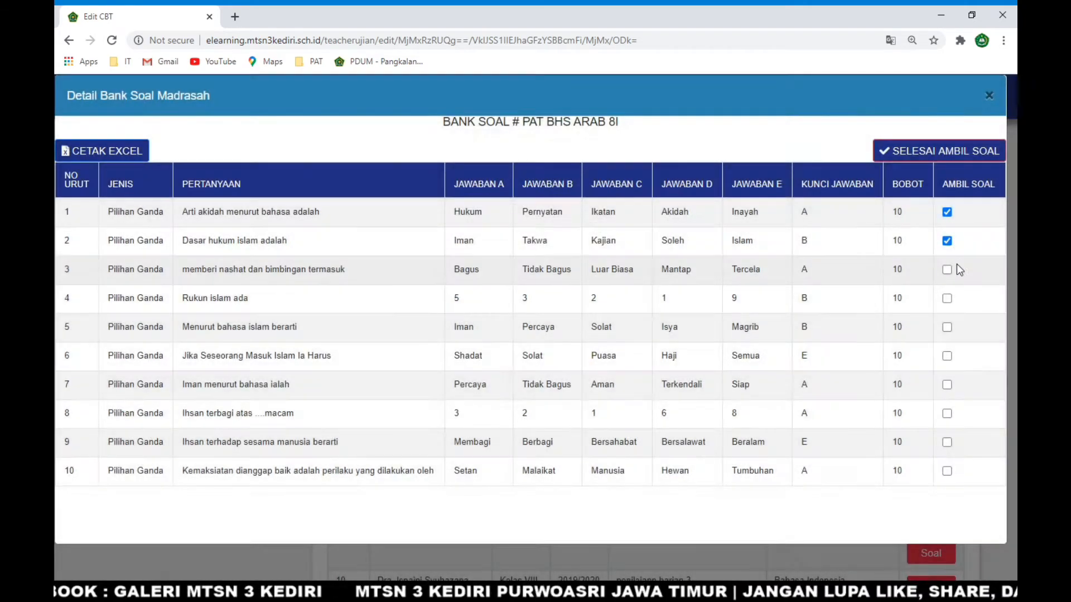
Tick question 3 without confirming its transfer, and take question 4 into the exam, reading both dialog messages
left_click(947, 271)
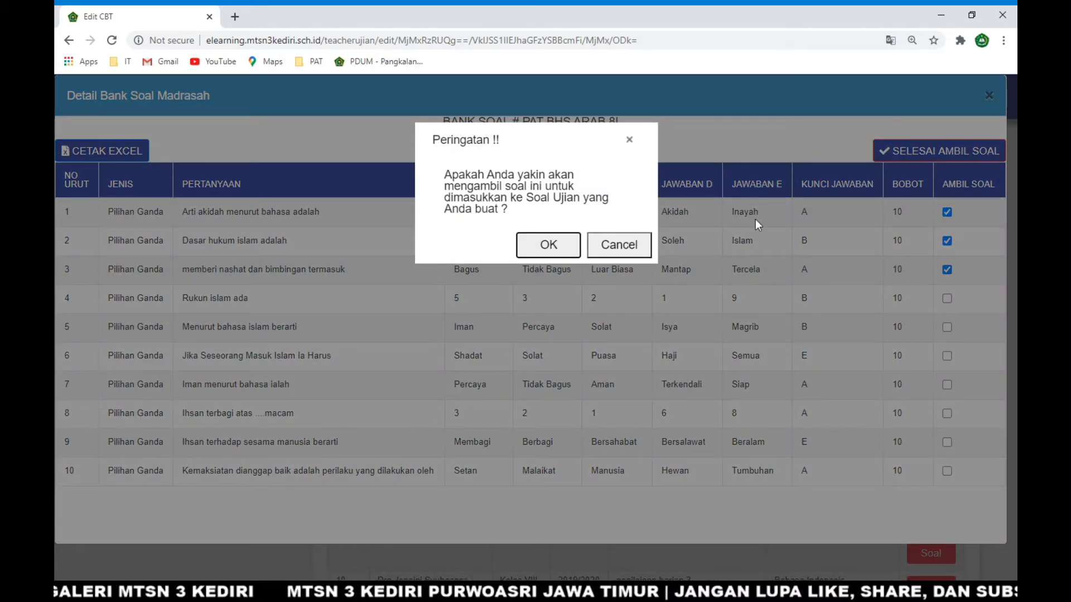
left_click(629, 139)
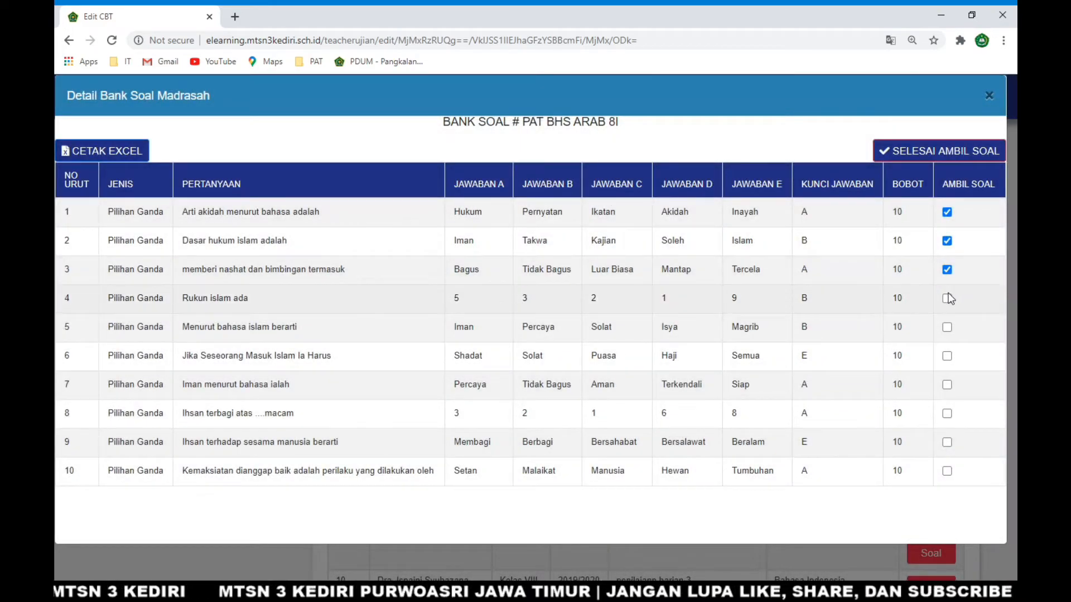
left_click(947, 299)
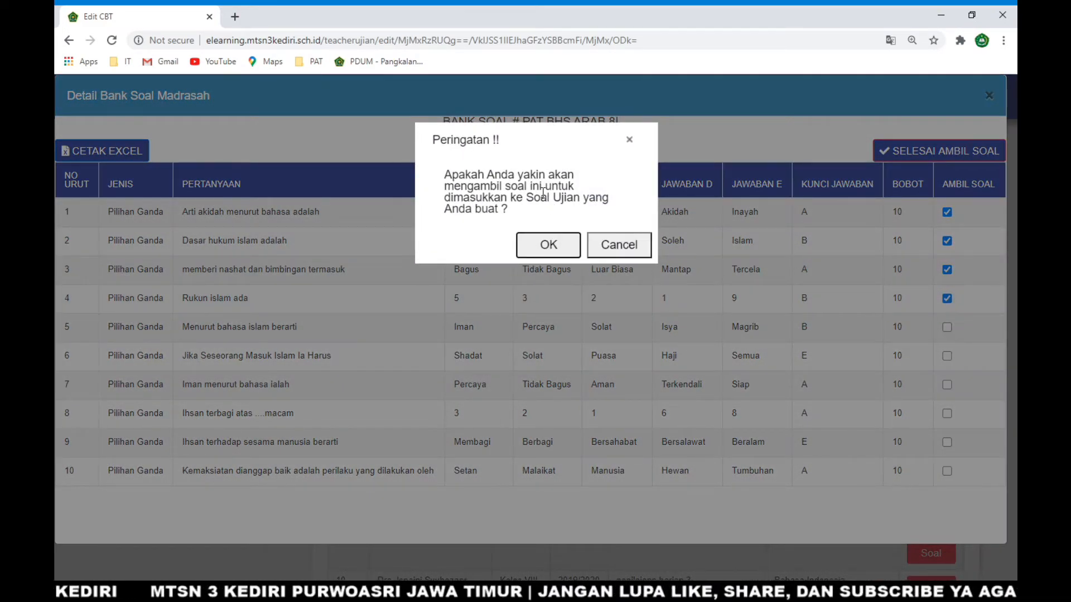
left_click_drag(446, 174, 591, 192)
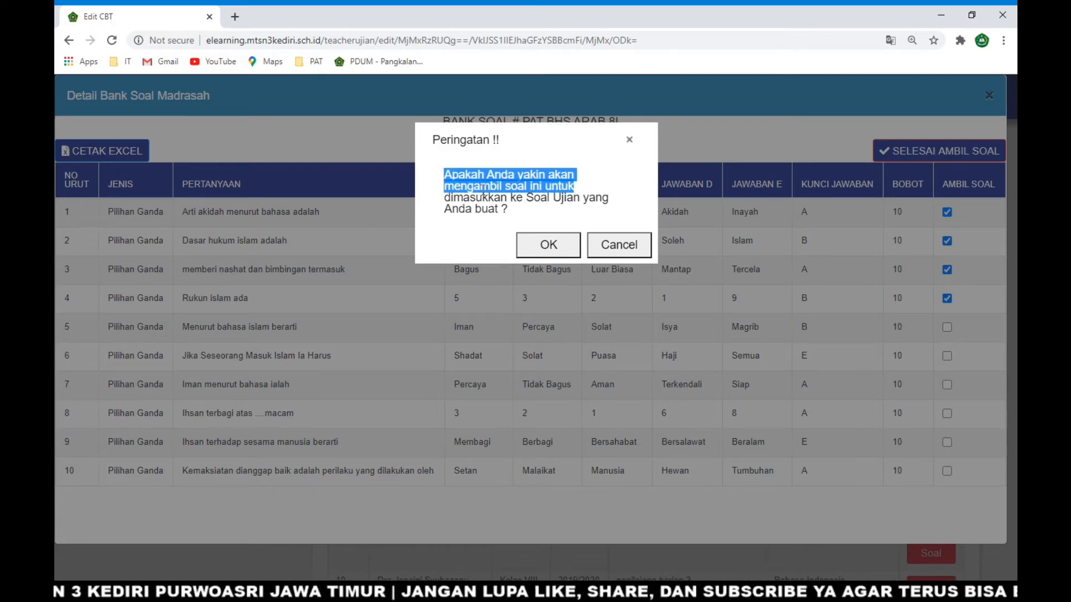
left_click(462, 199)
left_click(538, 241)
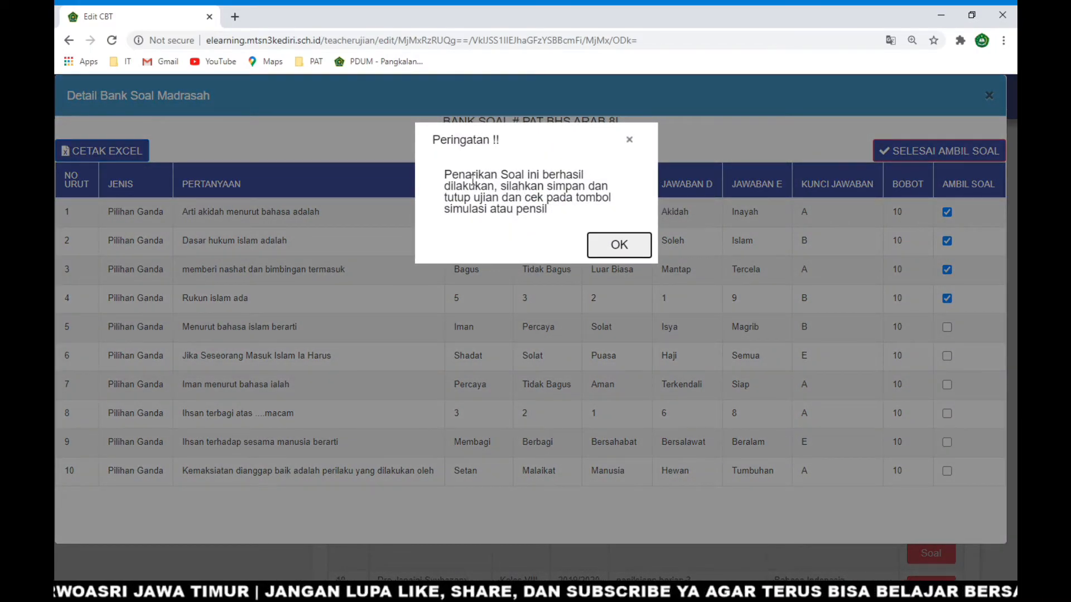
left_click_drag(473, 180, 546, 178)
left_click_drag(466, 187, 588, 187)
left_click_drag(459, 198, 574, 206)
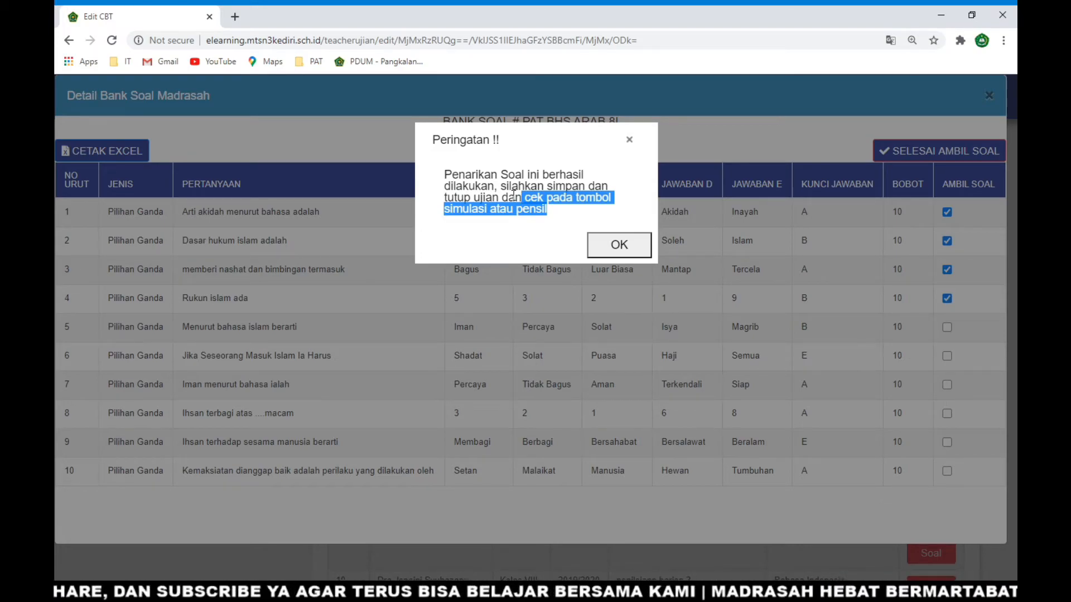
left_click(626, 254)
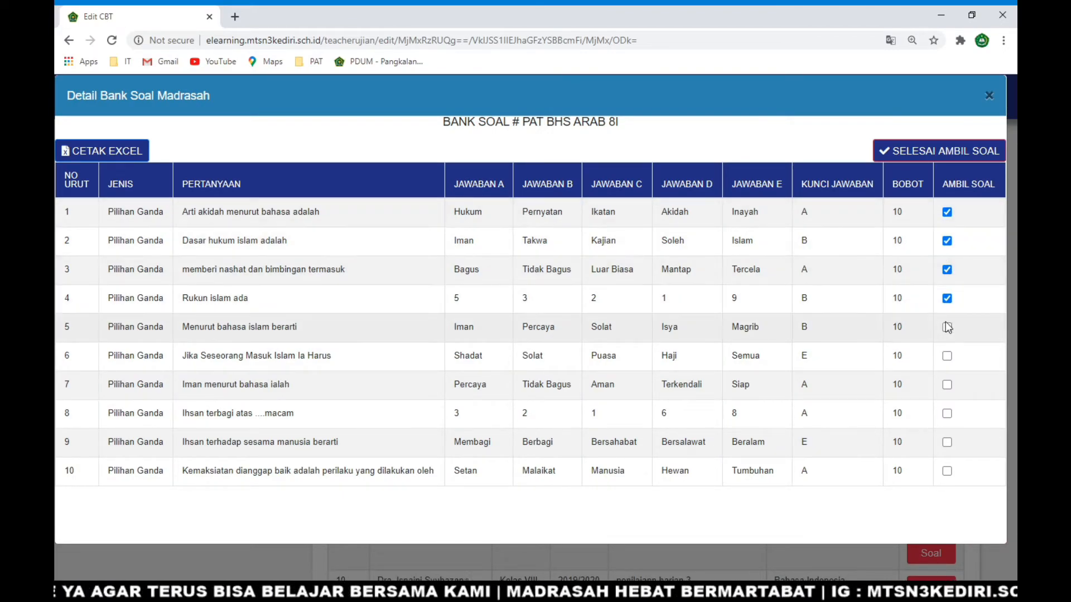
Take questions 5, 6 and 7 from the bank into the exam, confirming each transfer
left_click(947, 328)
left_click(574, 240)
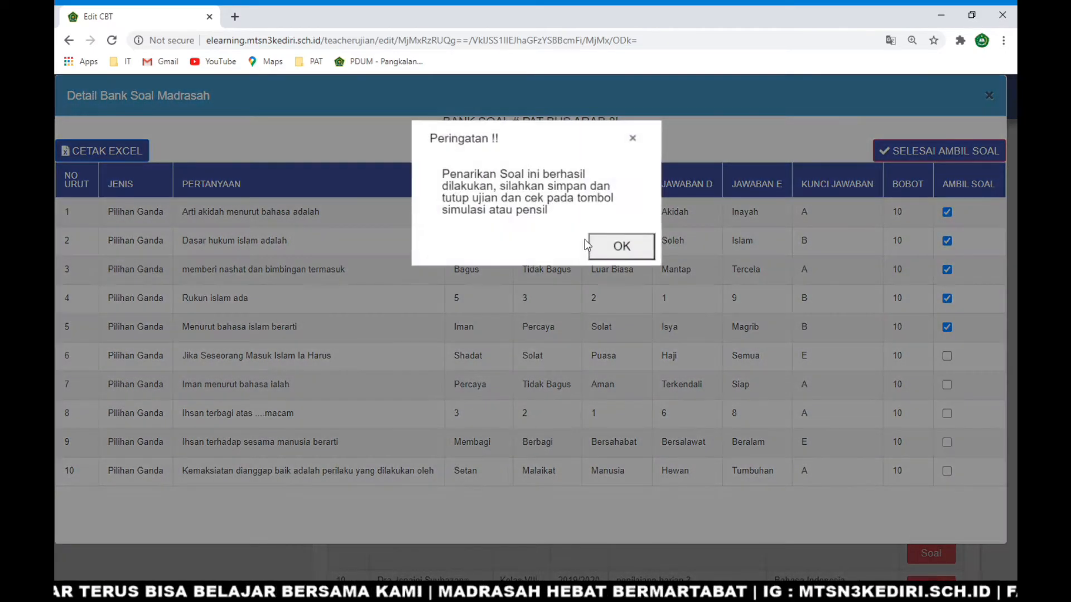
left_click(678, 270)
left_click(947, 355)
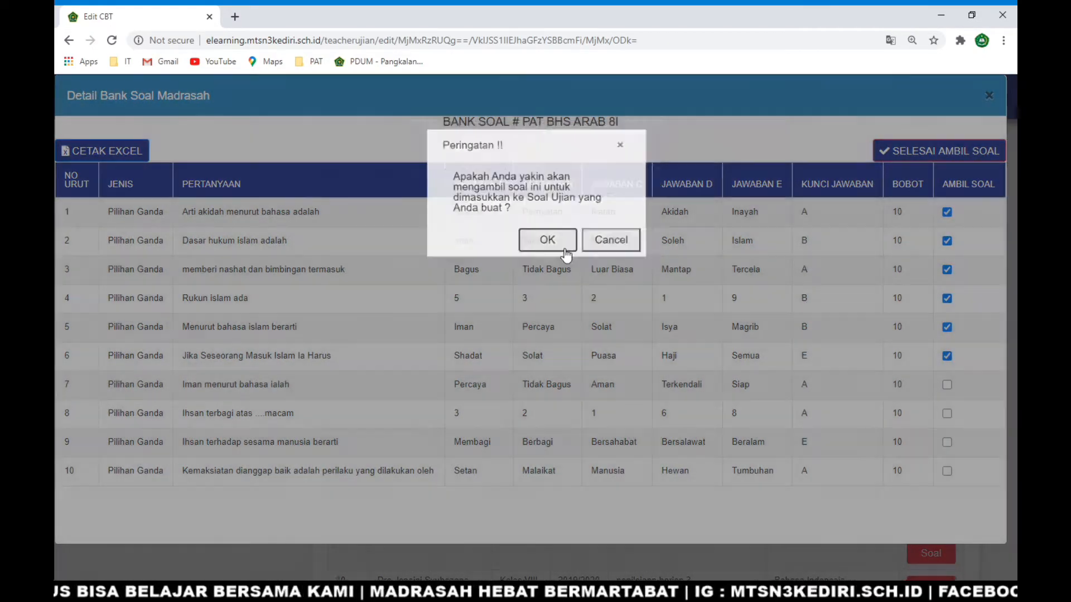
left_click(548, 241)
left_click(599, 252)
left_click(947, 385)
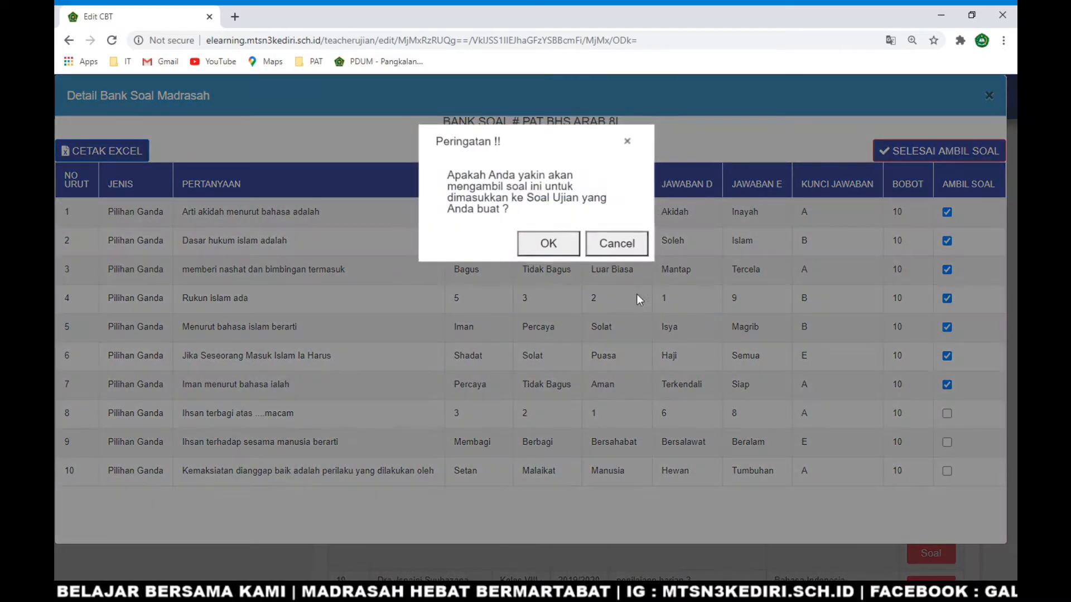
left_click(548, 241)
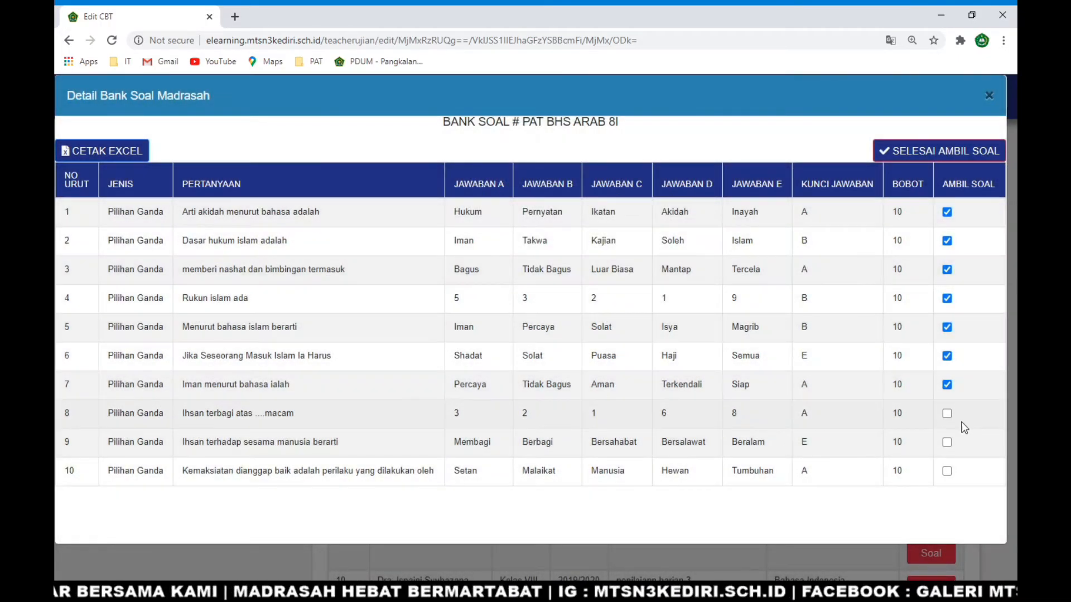
Take questions 8, 9 and 10 from the bank into the exam and confirm each transfer
left_click(947, 413)
key("Return")
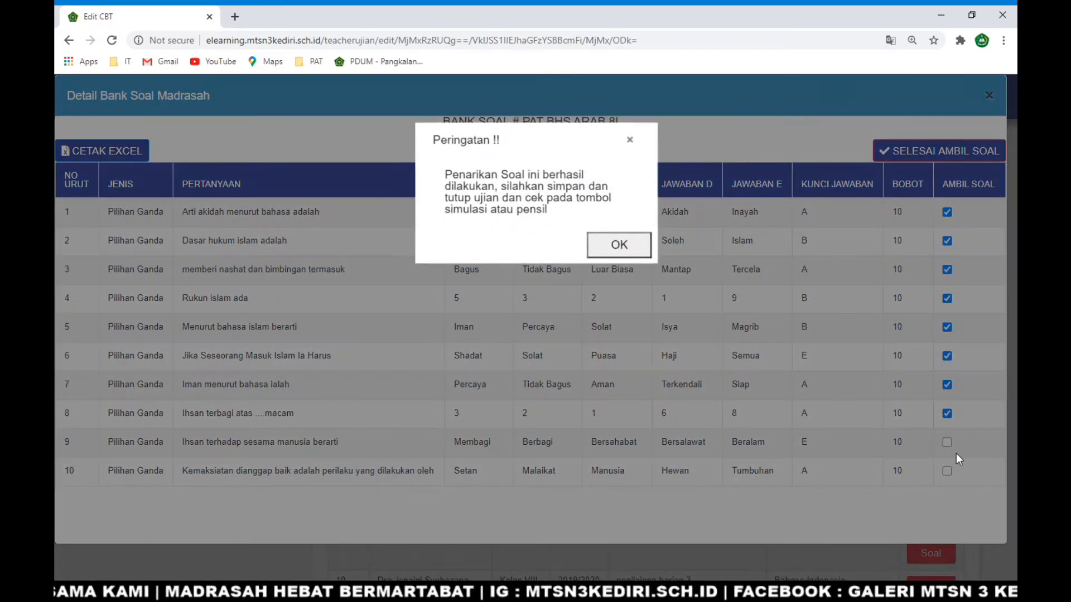
left_click(619, 246)
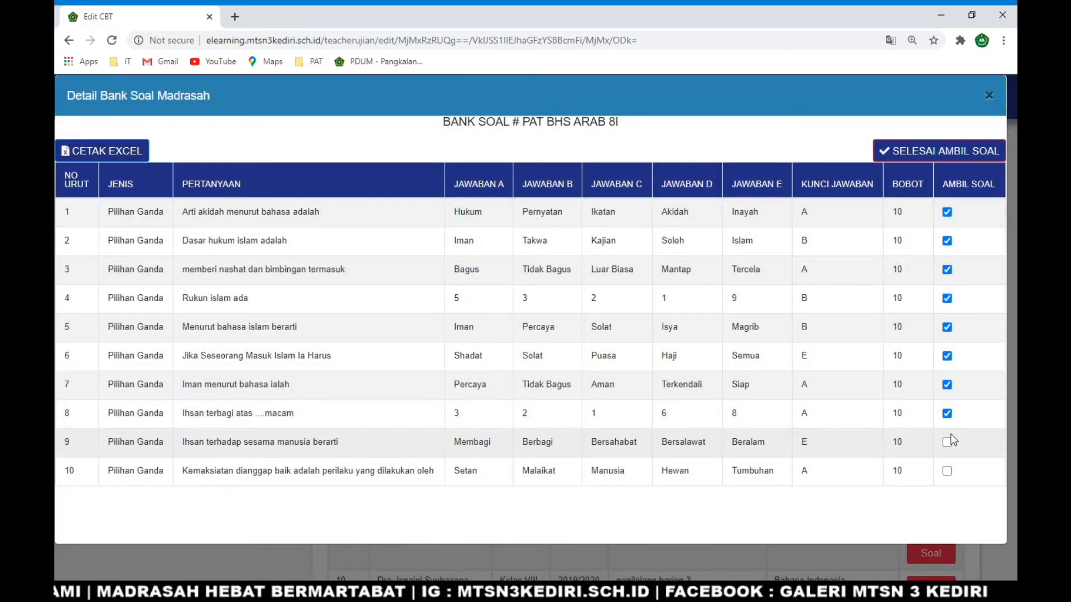
left_click(947, 441)
left_click(550, 242)
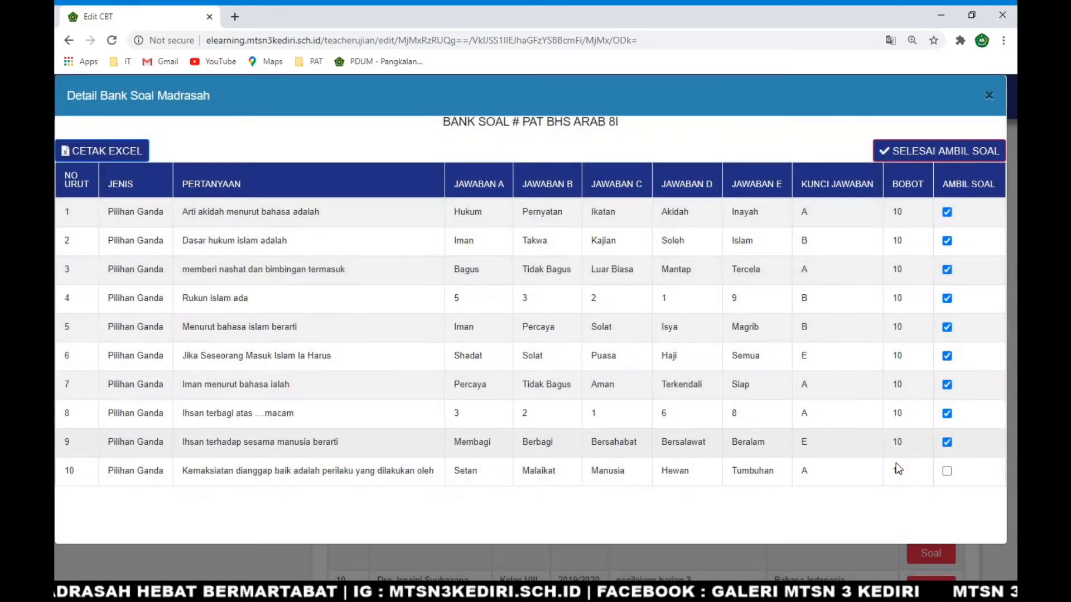
key("Return")
left_click(947, 471)
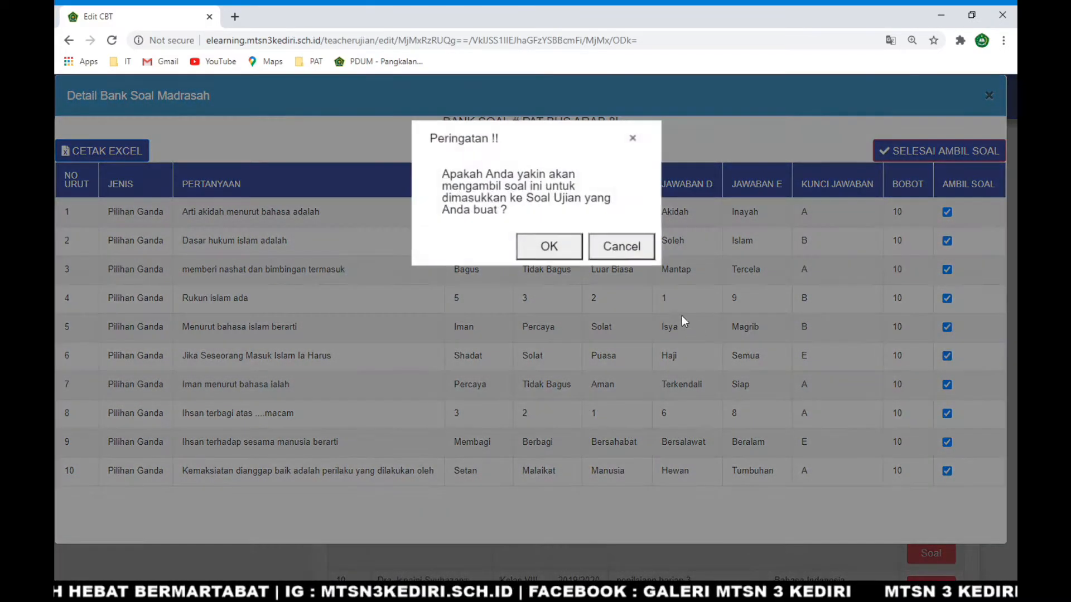
left_click(574, 256)
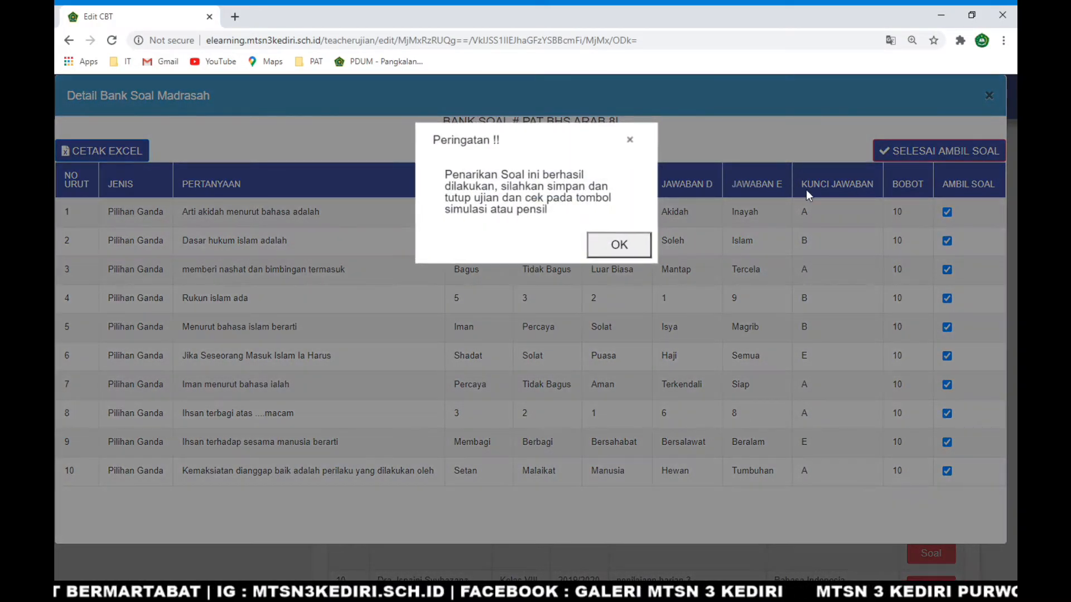
left_click(602, 243)
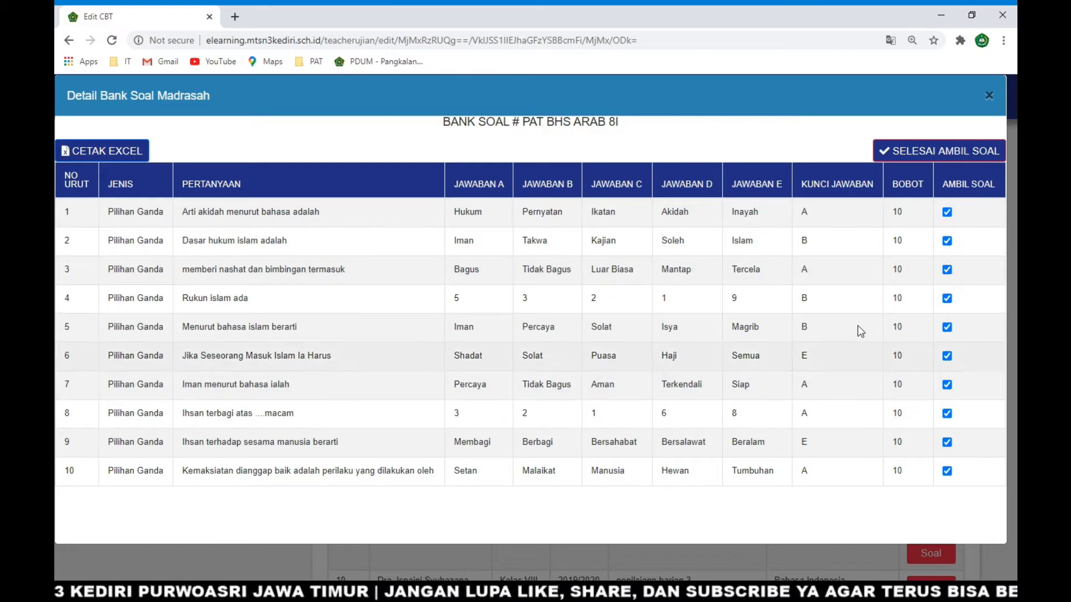
Finish taking questions from the bank, then save and close the exam with confirmation
left_click(915, 154)
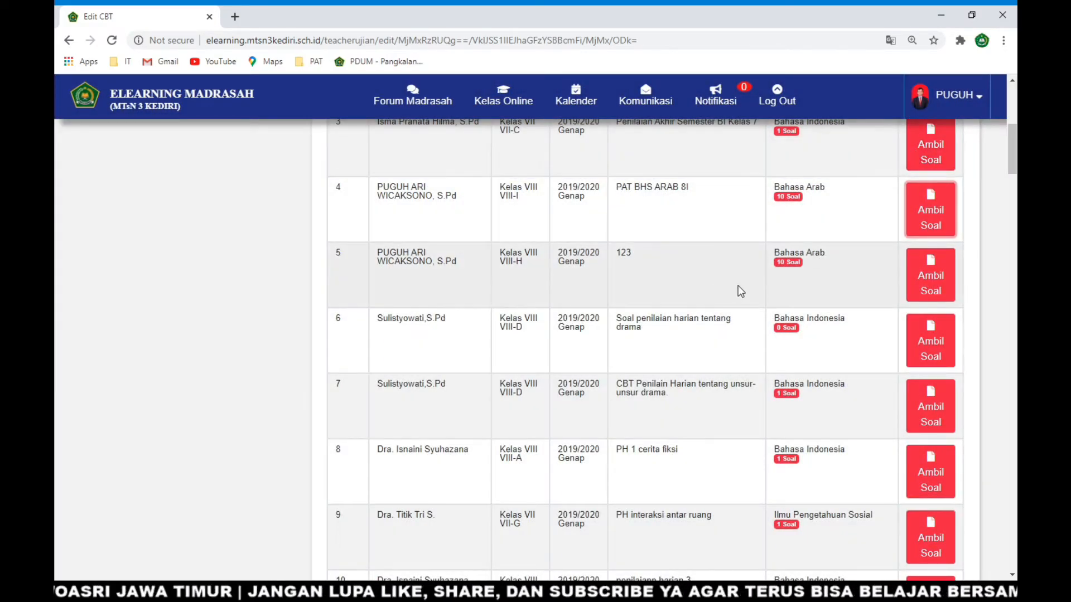
scroll(744, 290, "up", 2)
scroll(745, 291, "up", 4)
scroll(744, 291, "up", 1)
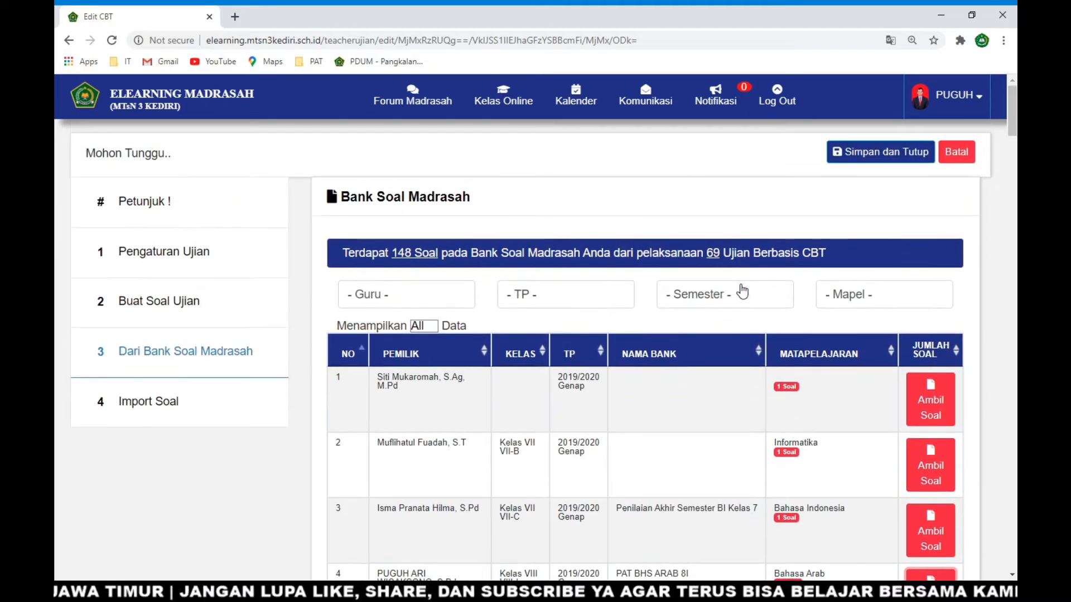
left_click(850, 158)
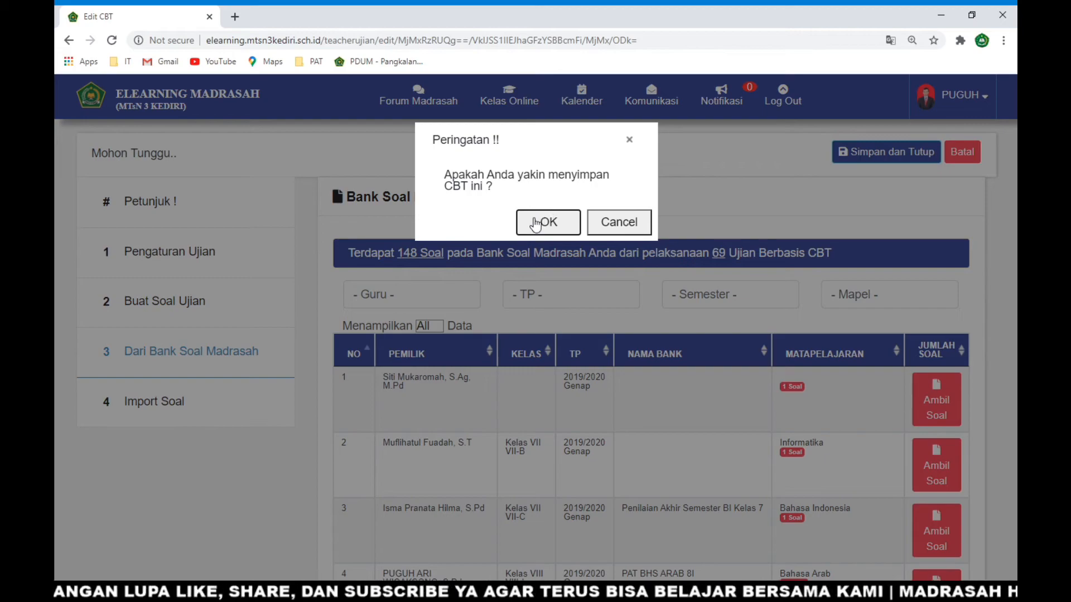
left_click(551, 222)
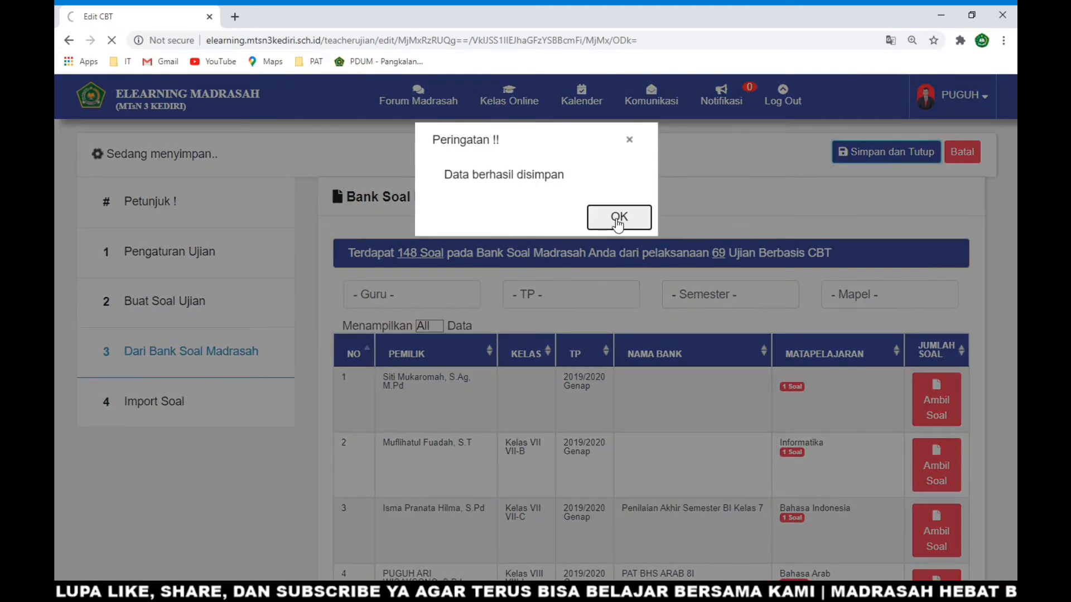
left_click(616, 219)
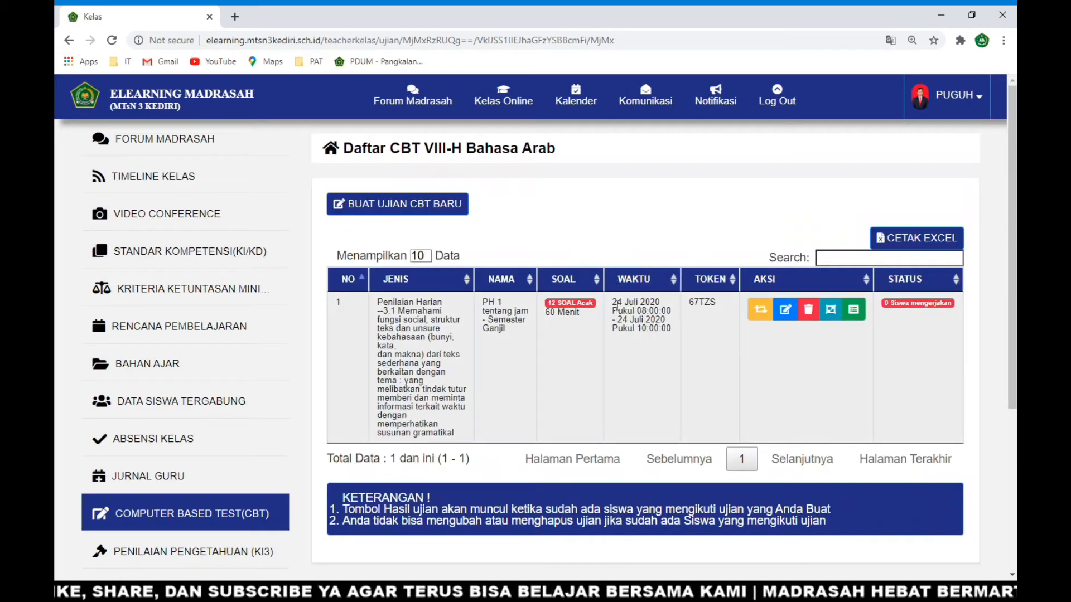
Reopen the PH 1 tentang jam exam for editing and examine the last question 10 and the first question 4 in its question list
left_click(784, 317)
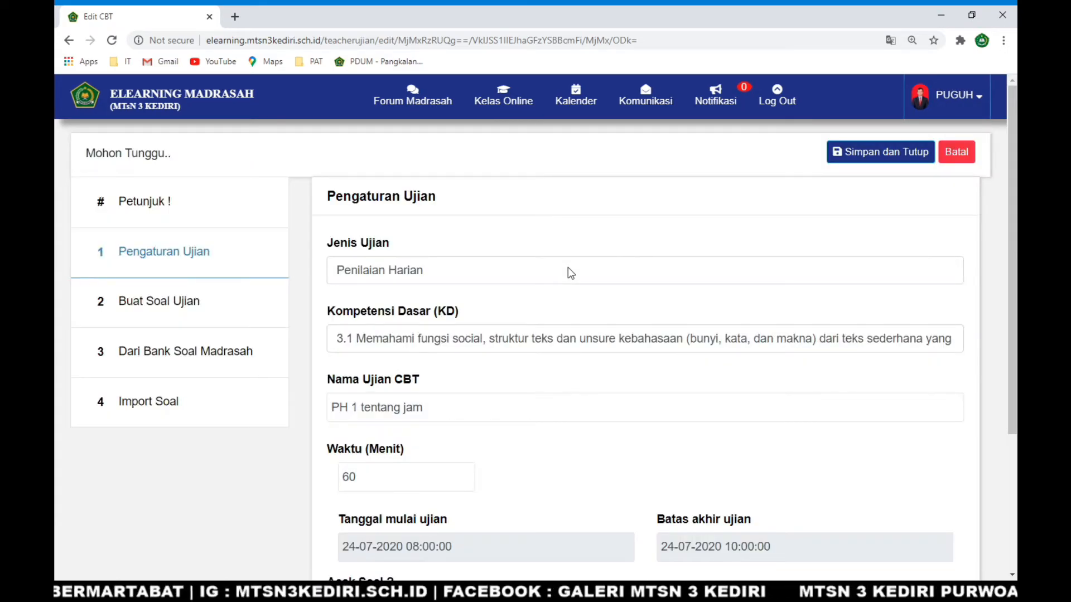
left_click(170, 304)
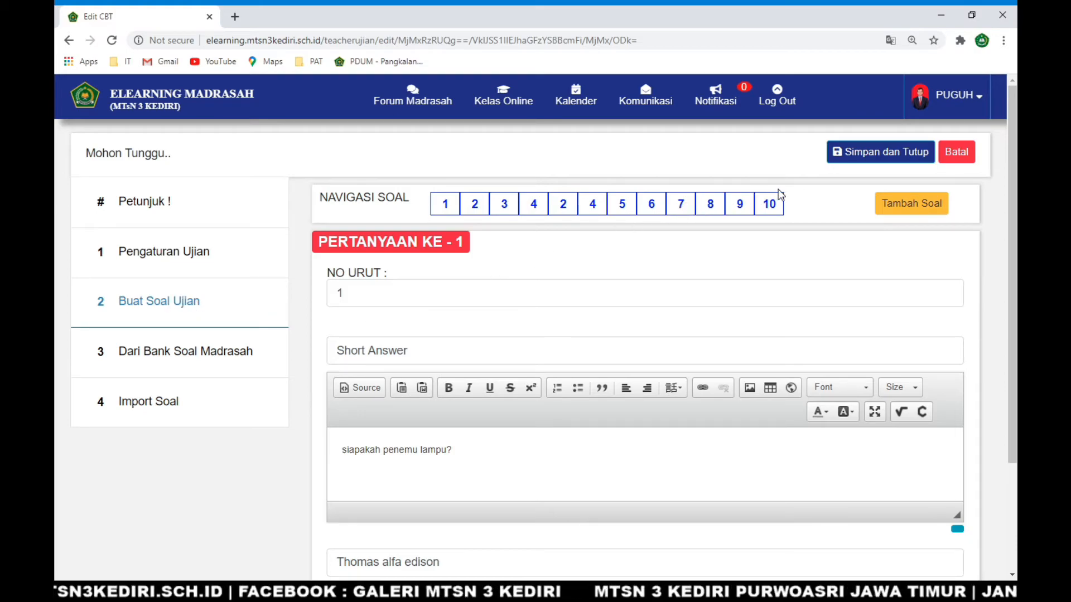
left_click(770, 204)
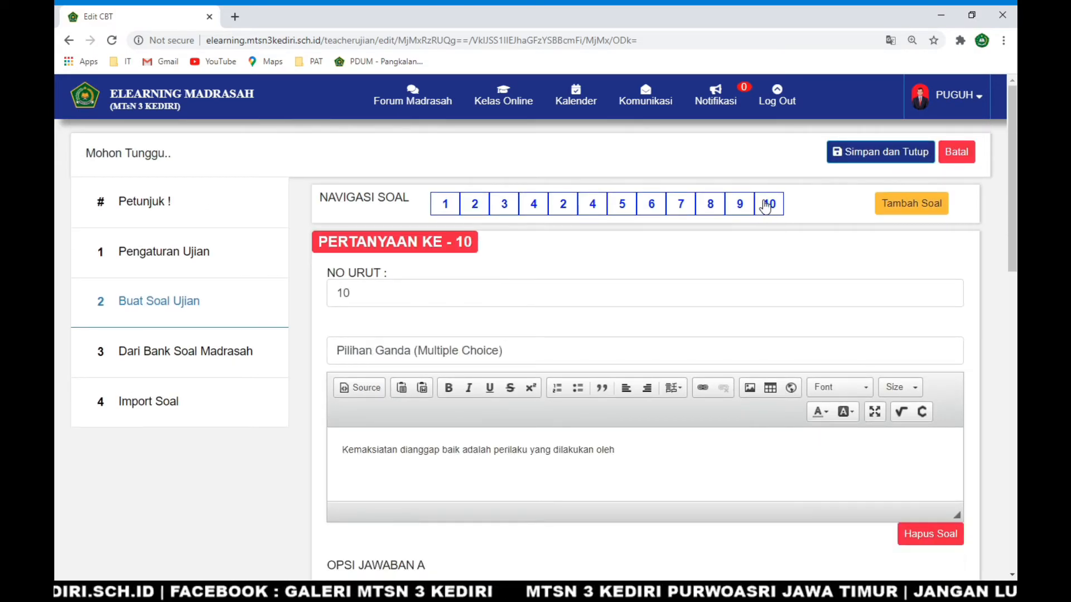
scroll(709, 305, "down", 4)
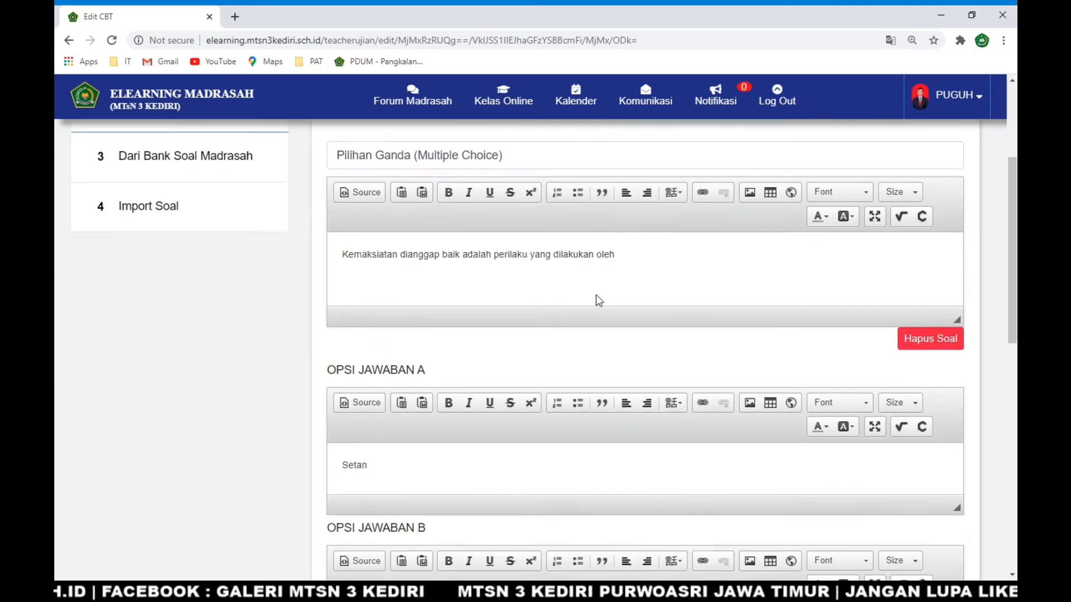
scroll(596, 295, "up", 4)
left_click(533, 204)
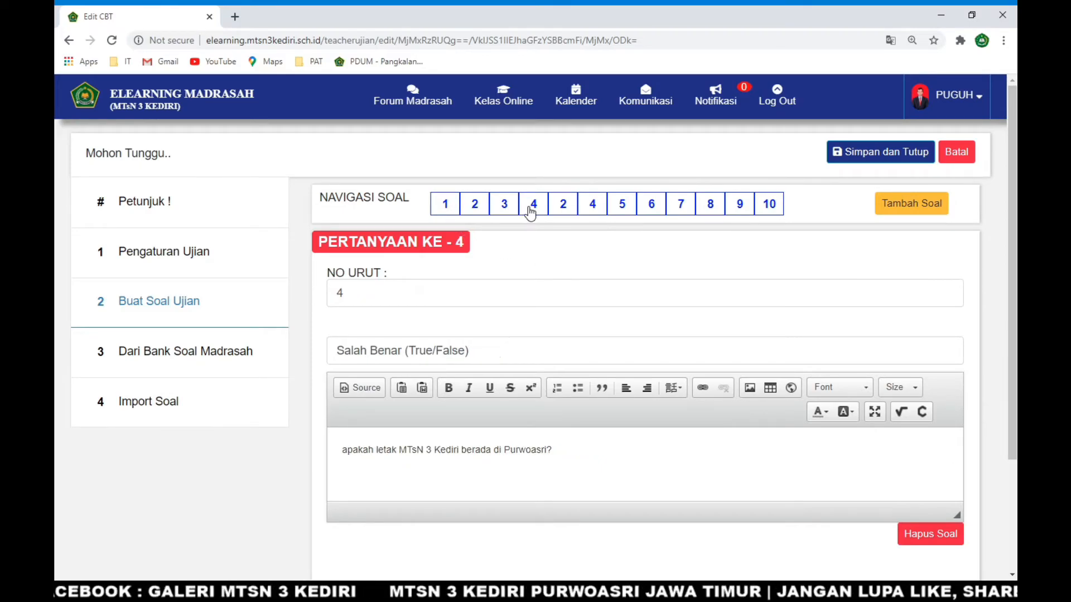
left_click(769, 208)
scroll(809, 304, "down", 14)
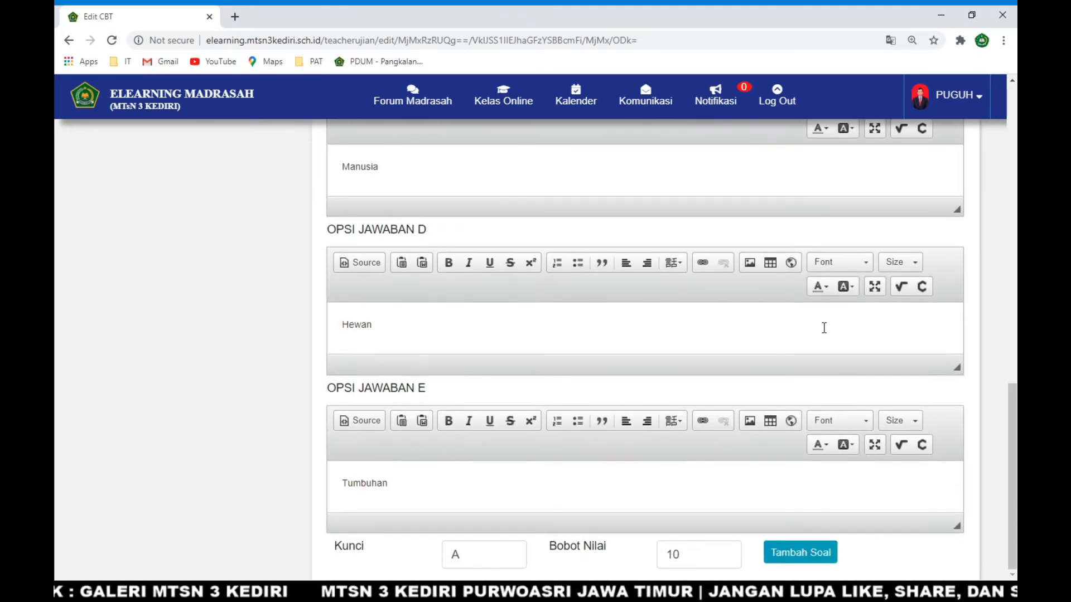
scroll(834, 480, "up", 14)
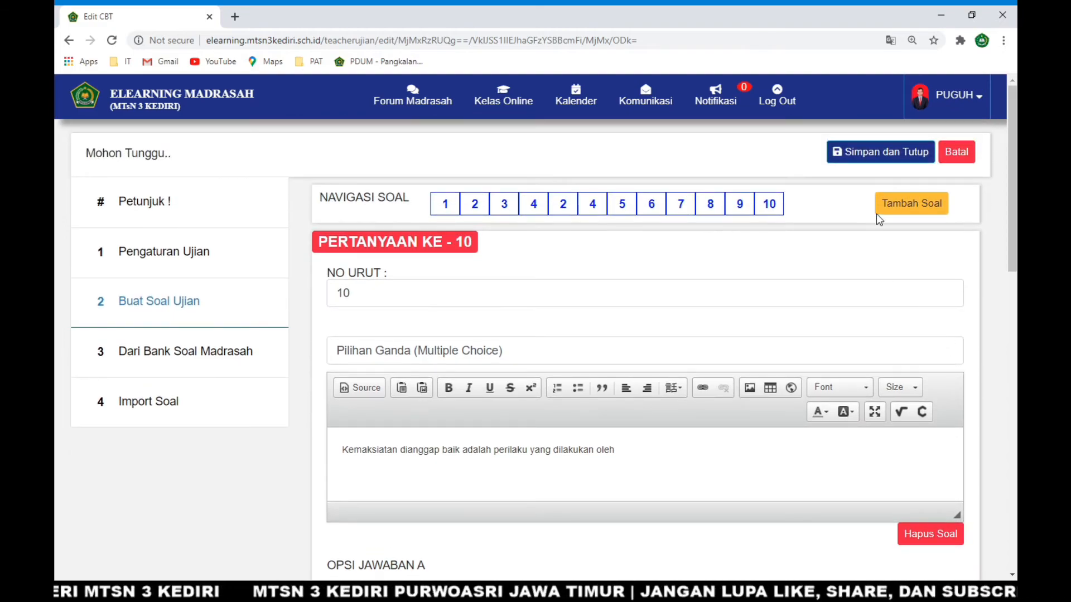
Clear the text of answer option E in question 10
left_click(888, 155)
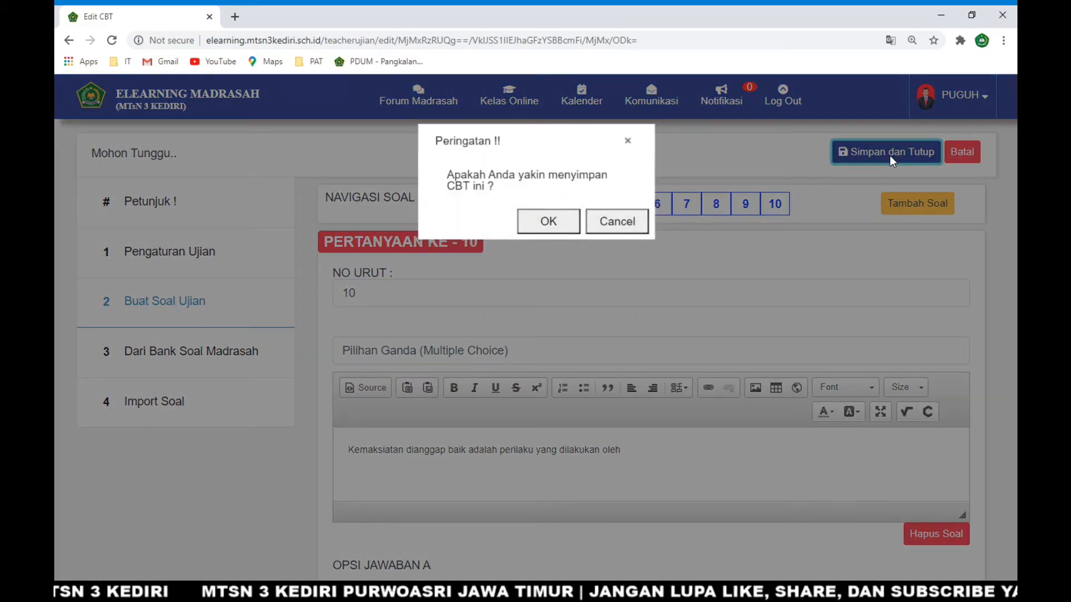
left_click(628, 139)
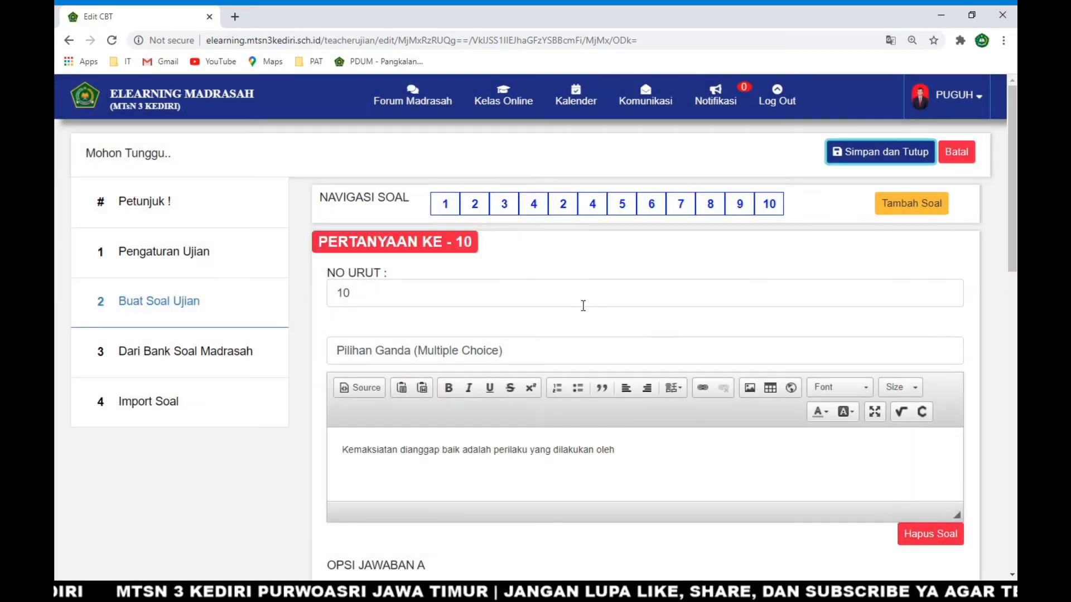
scroll(451, 388, "down", 6)
scroll(451, 388, "down", 8)
scroll(435, 452, "up", 14)
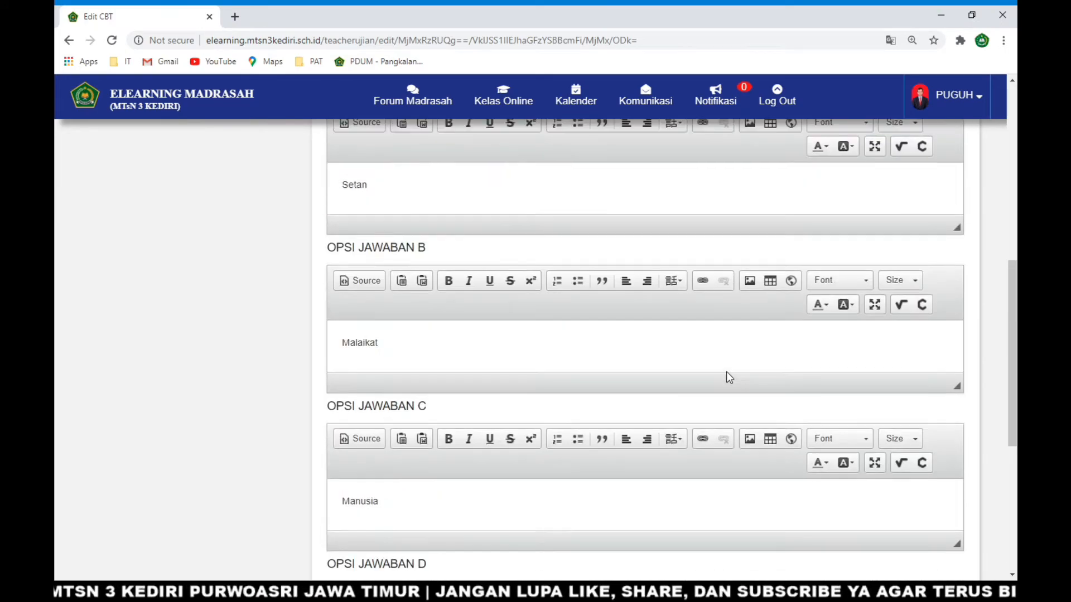
scroll(352, 334, "down", 14)
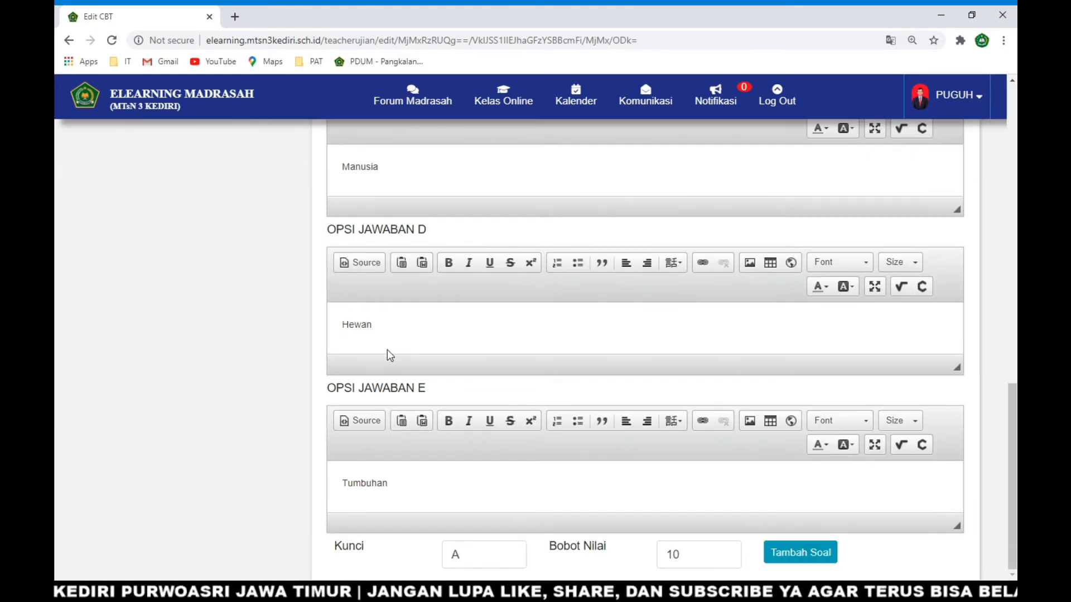
double_click(356, 482)
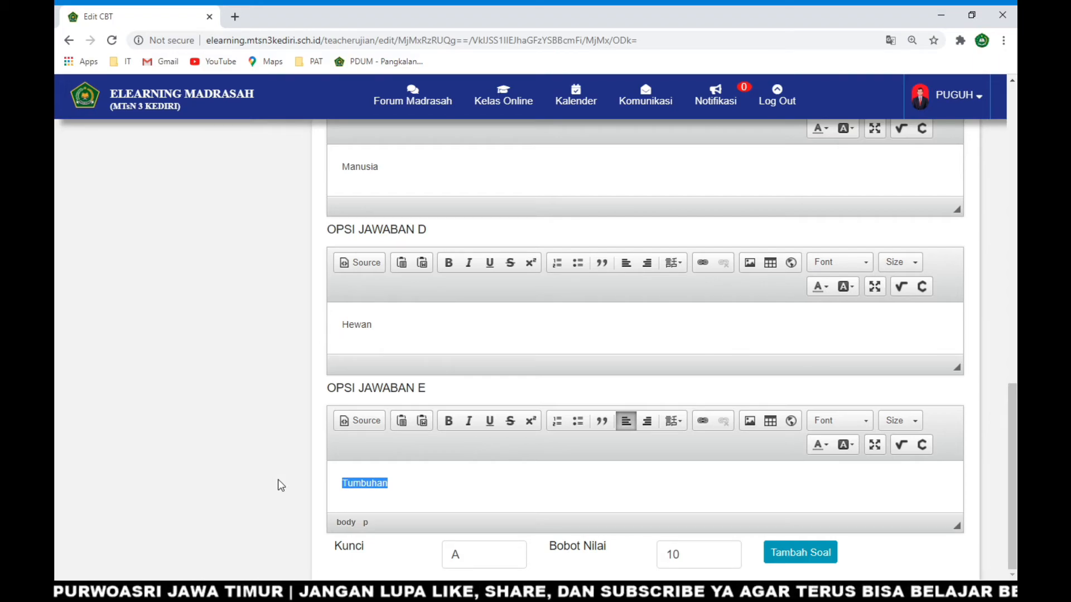
key("BackSpace")
Save and close the exam, confirming the save
scroll(811, 479, "up", 6)
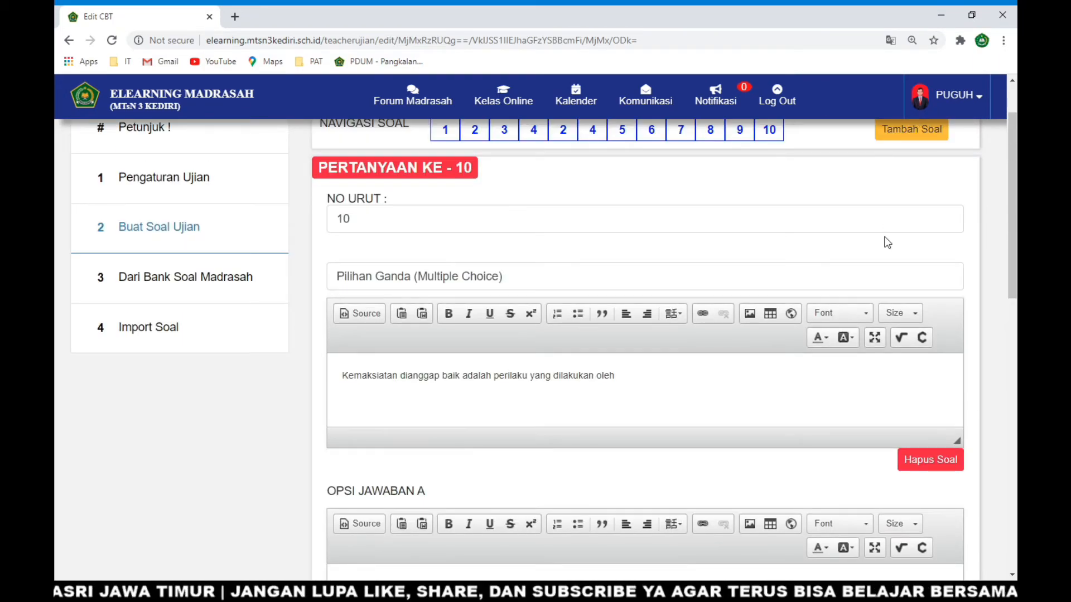
scroll(887, 243, "up", 2)
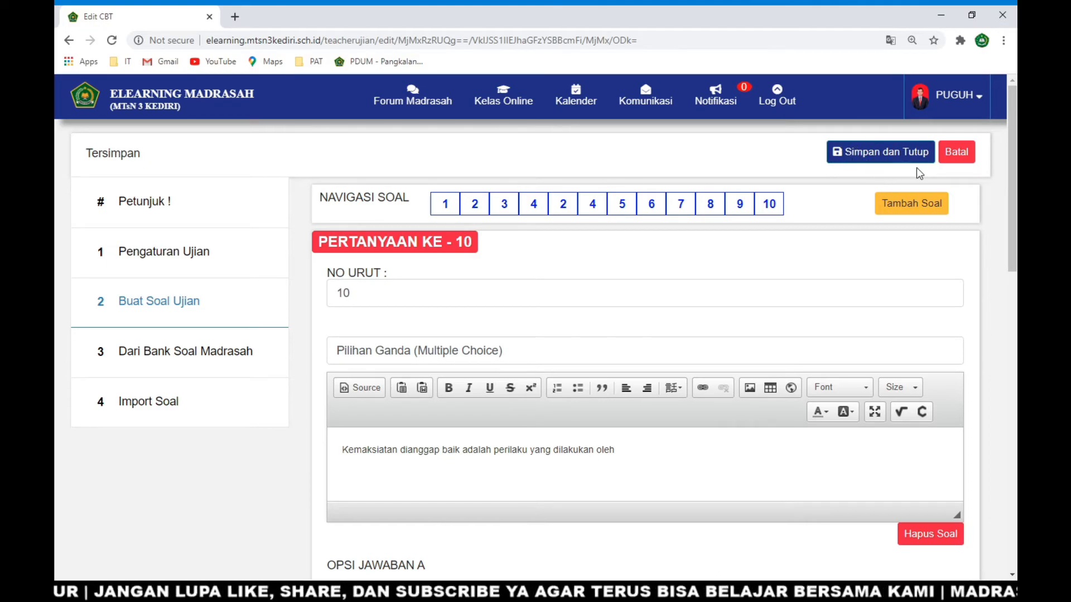
left_click(899, 157)
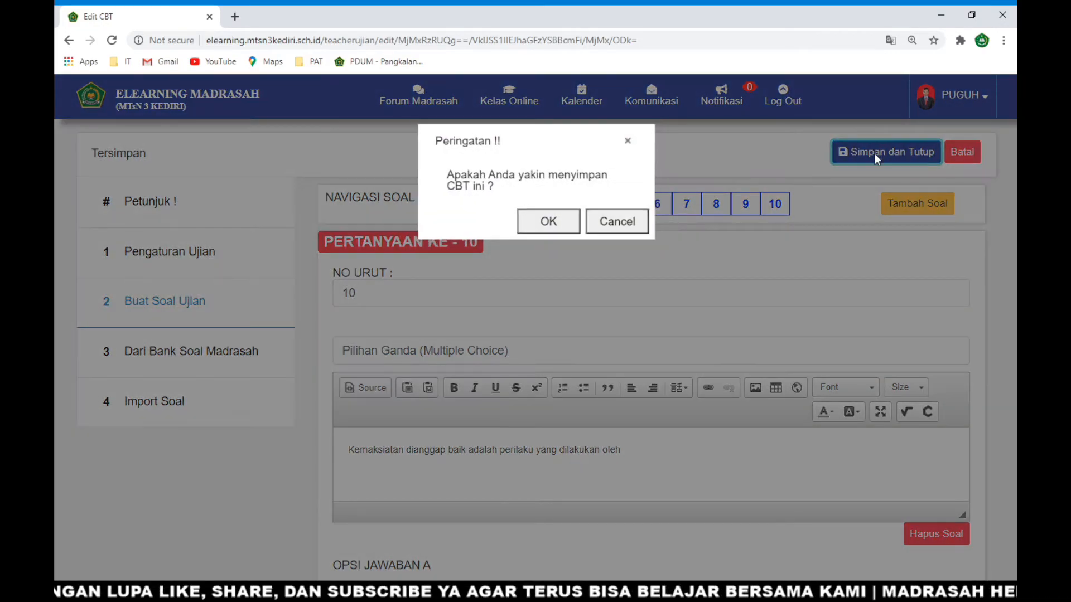
left_click(536, 220)
left_click(602, 222)
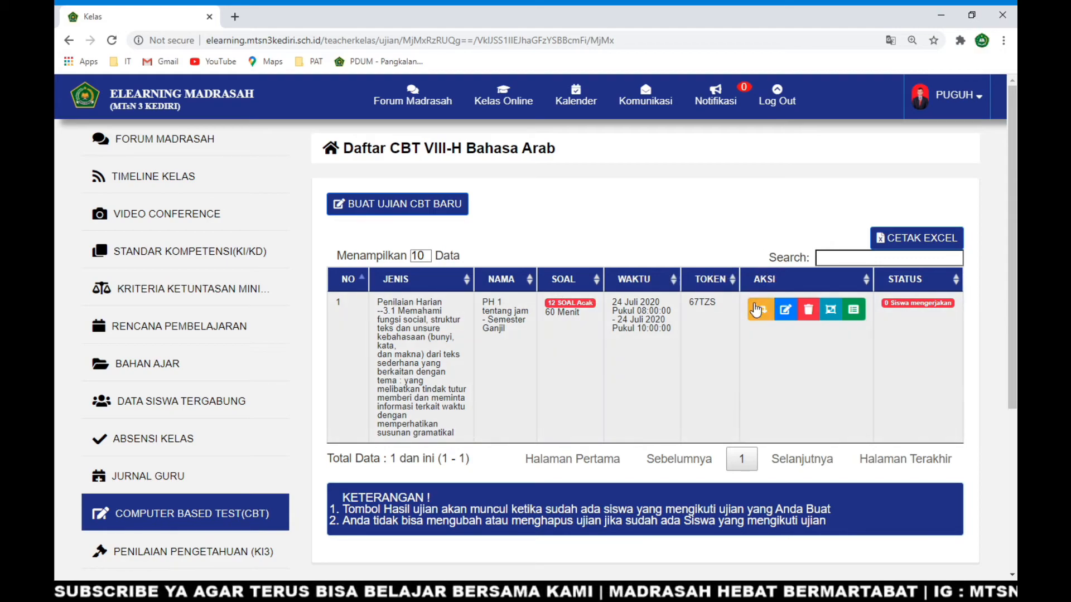
Preview the PH 1 tentang jam exam as a simulation, check the answer options of question 12, and end the simulation with confirmation
left_click(760, 310)
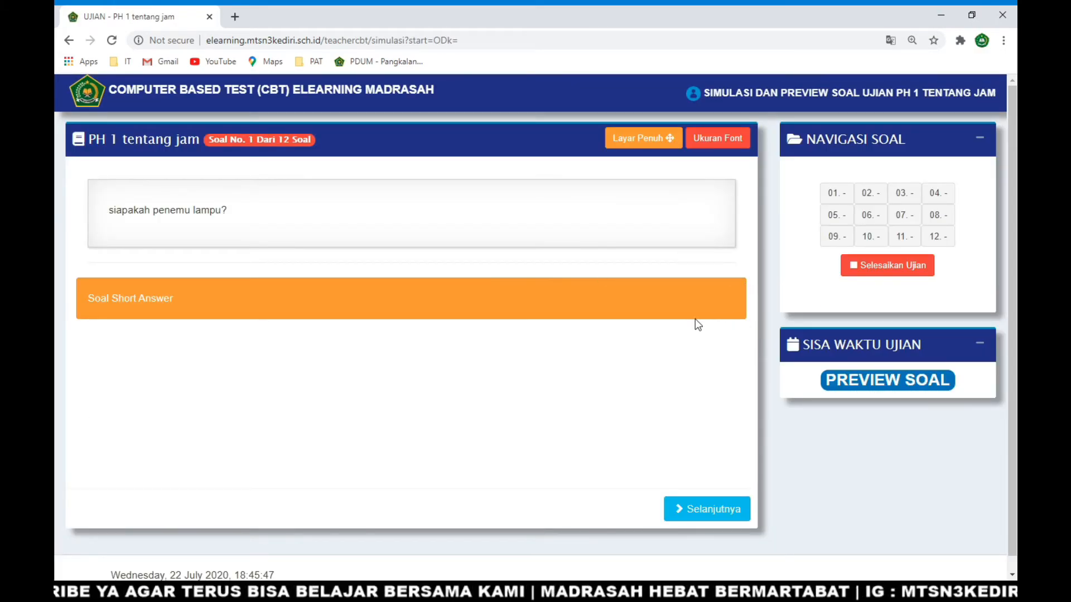
left_click(937, 236)
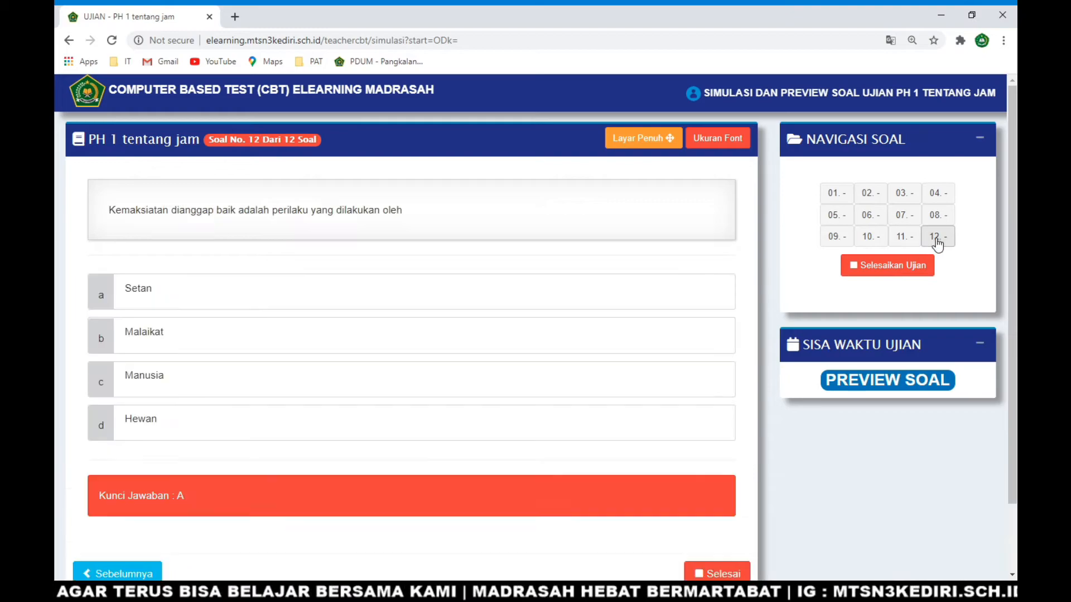
left_click(901, 237)
left_click(937, 236)
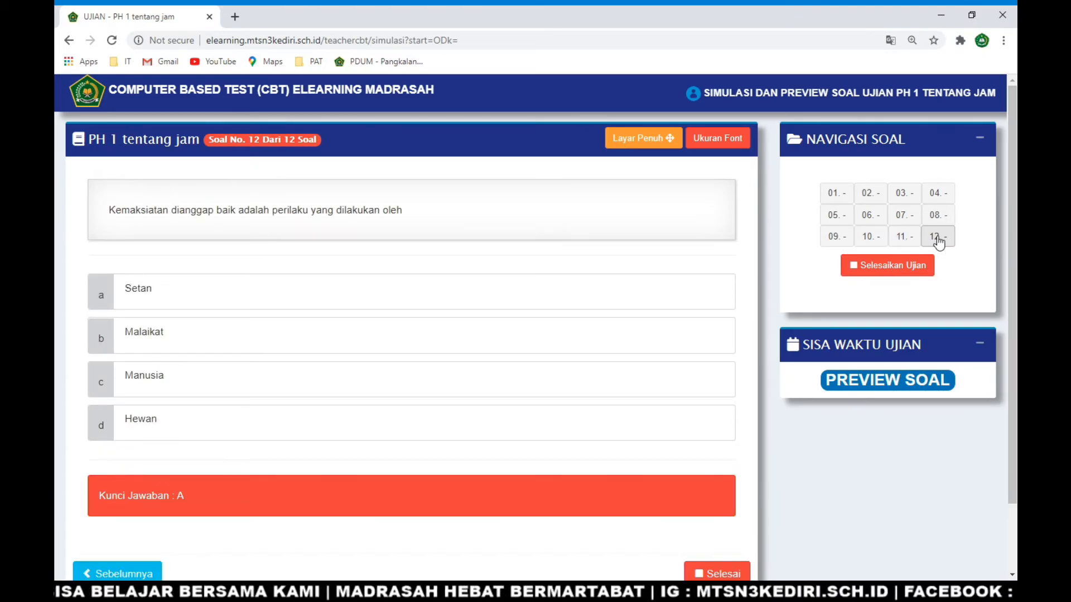
scroll(824, 340, "down", 2)
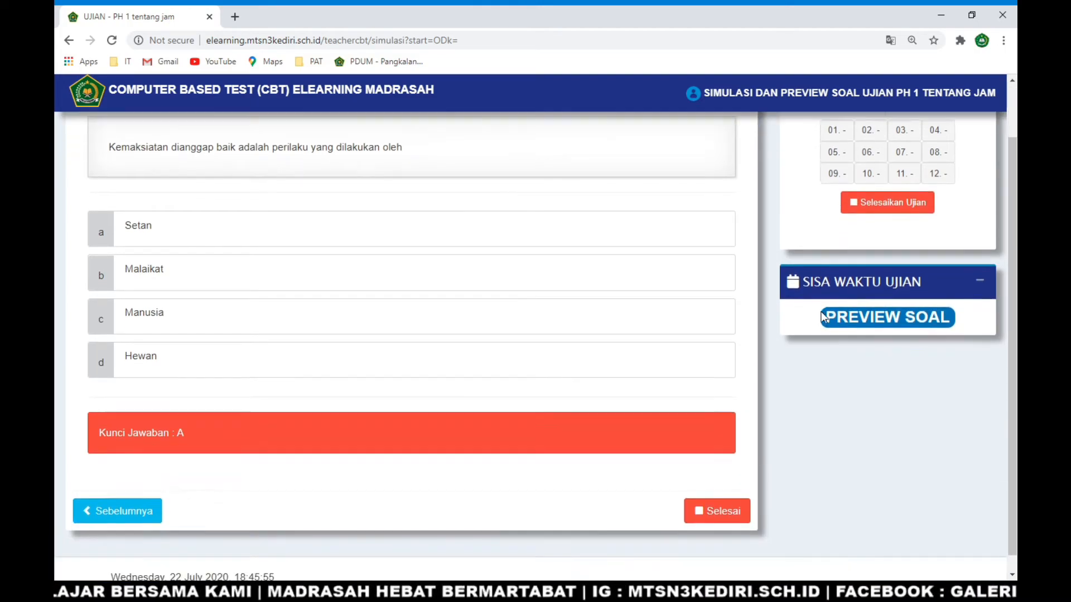
scroll(858, 243, "up", 2)
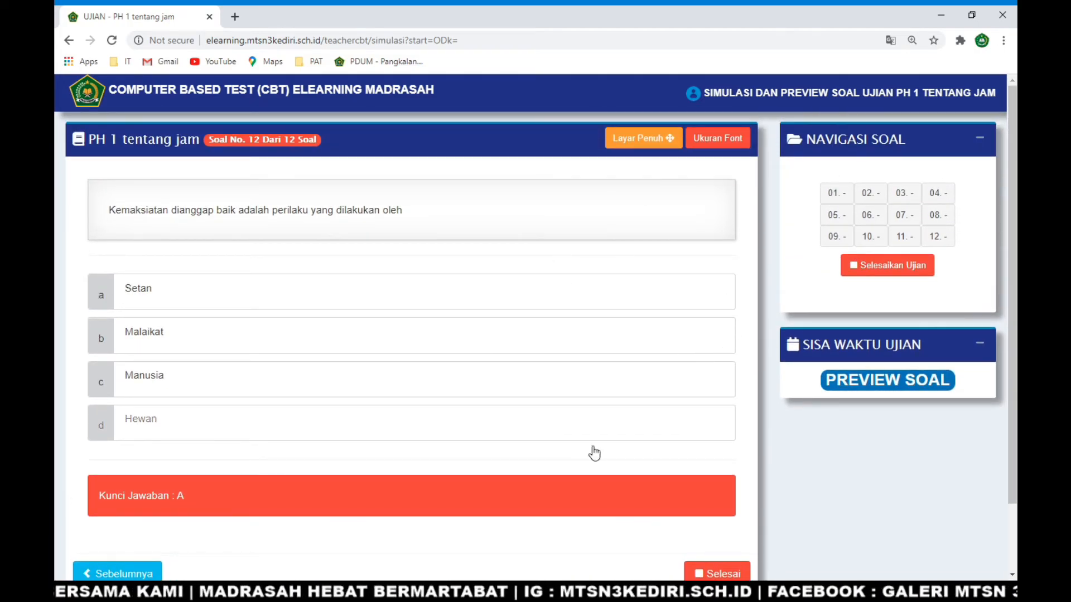
scroll(646, 446, "down", 2)
scroll(705, 445, "up", 2)
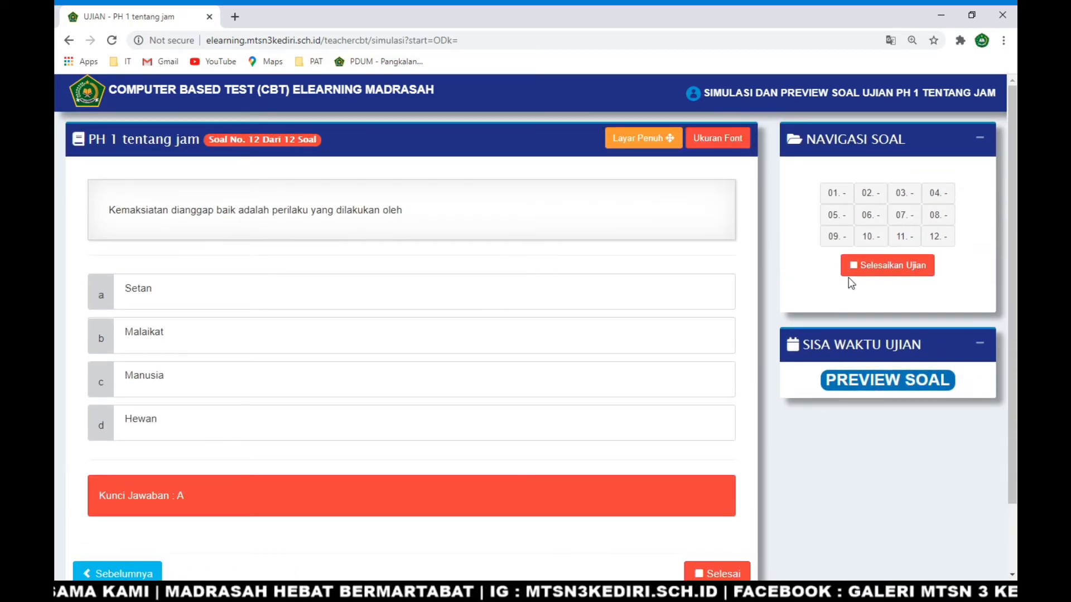
left_click(895, 267)
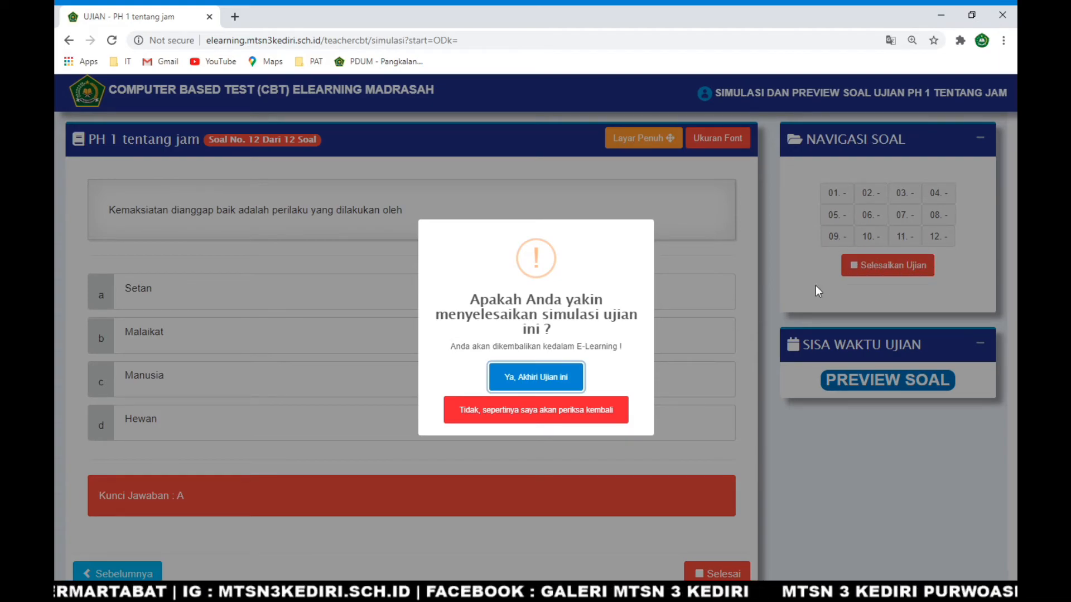
left_click(553, 382)
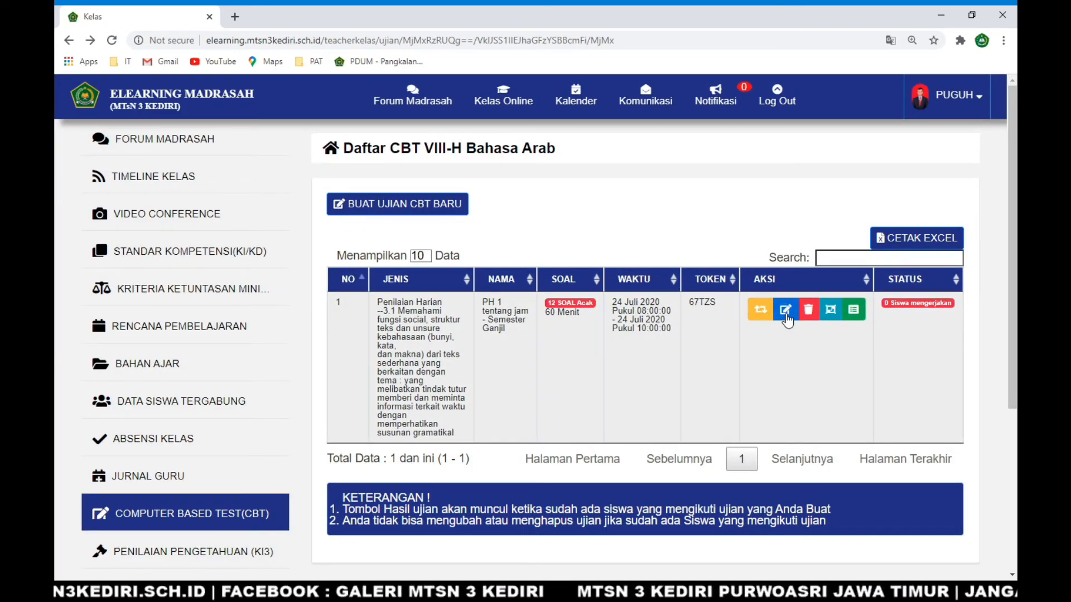
Reopen the exam for editing and review its exam settings, question 1 and all answer options of question 10
left_click(786, 310)
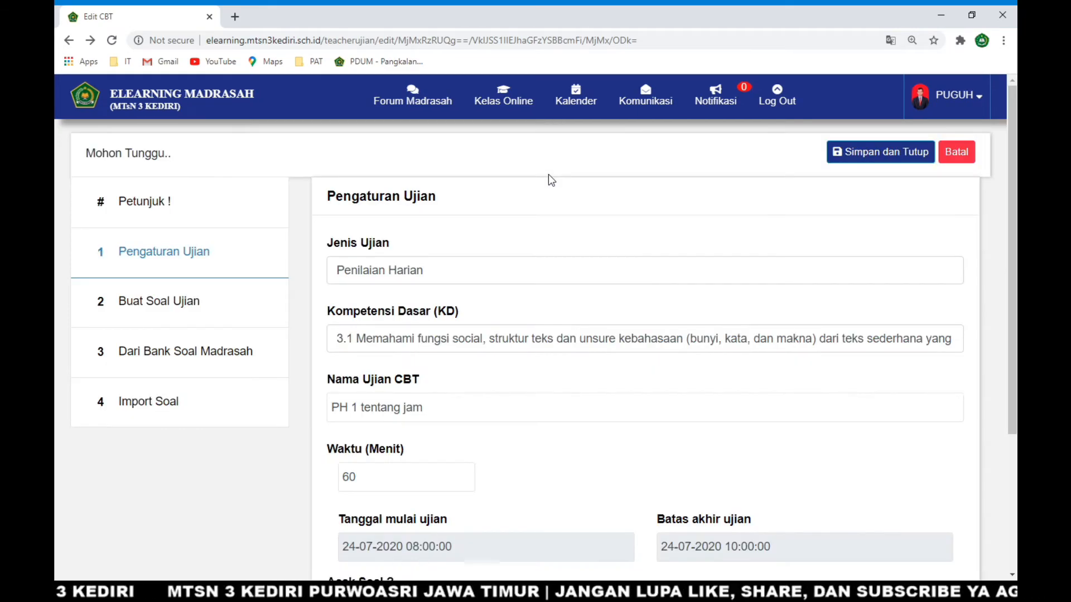
scroll(287, 447, "down", 5)
scroll(174, 270, "up", 5)
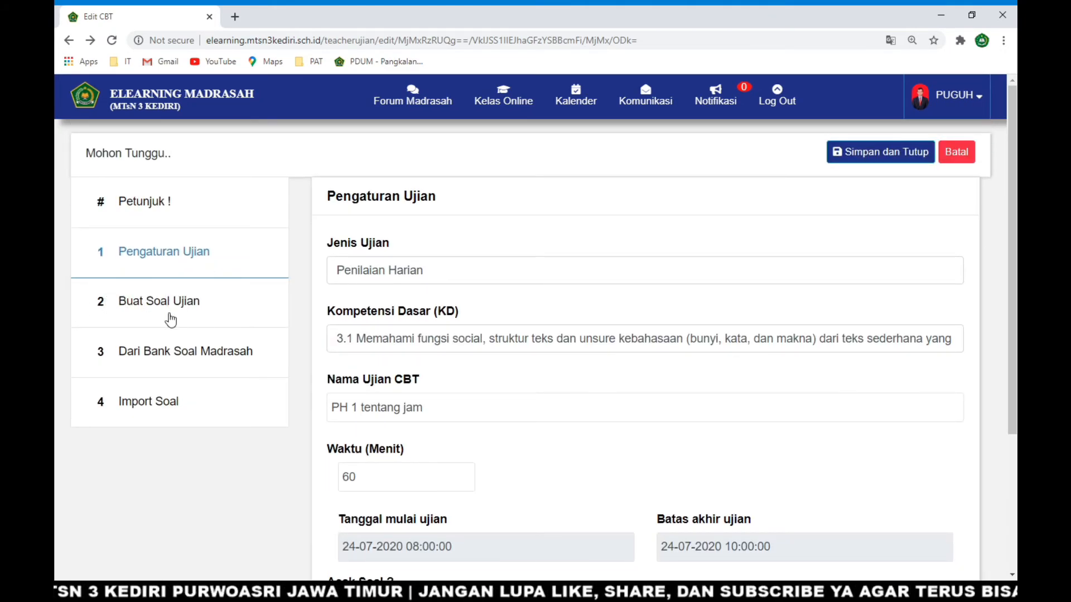
left_click(139, 301)
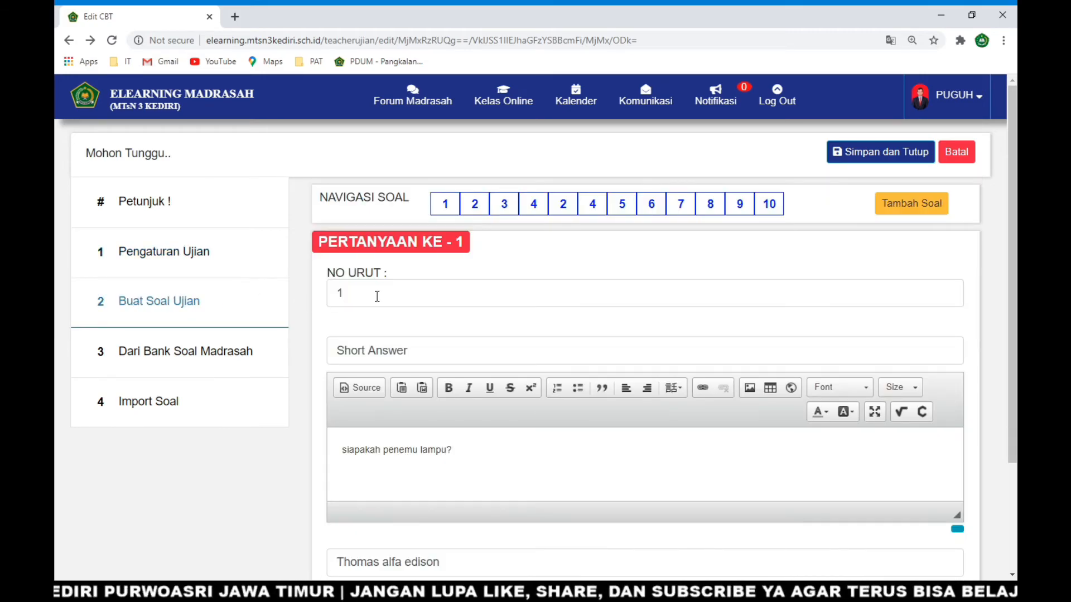
scroll(689, 256, "down", 2)
left_click(485, 163)
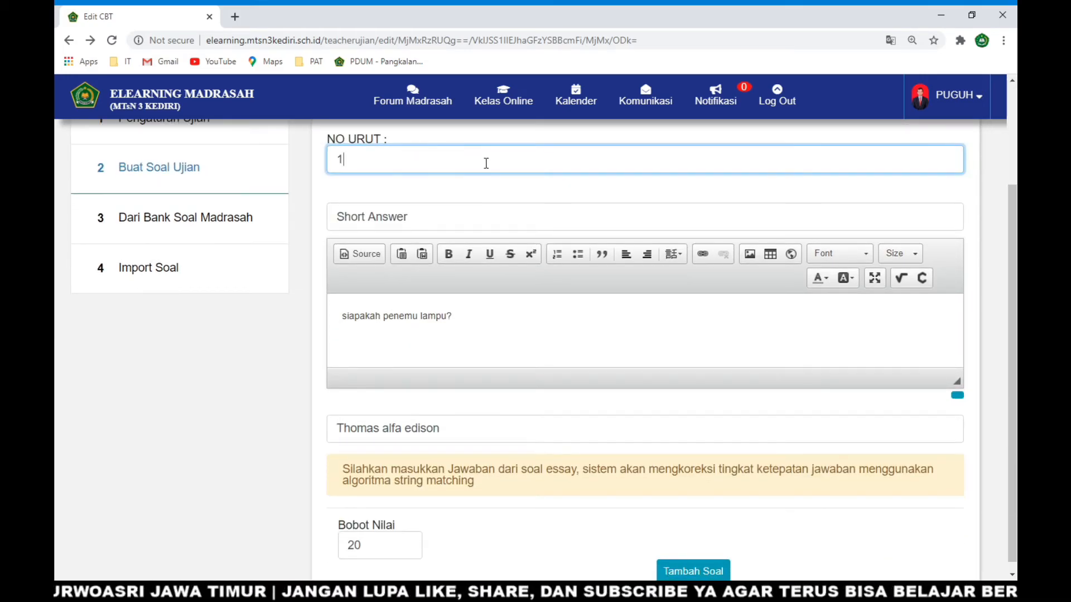
scroll(613, 201, "up", 2)
left_click(768, 204)
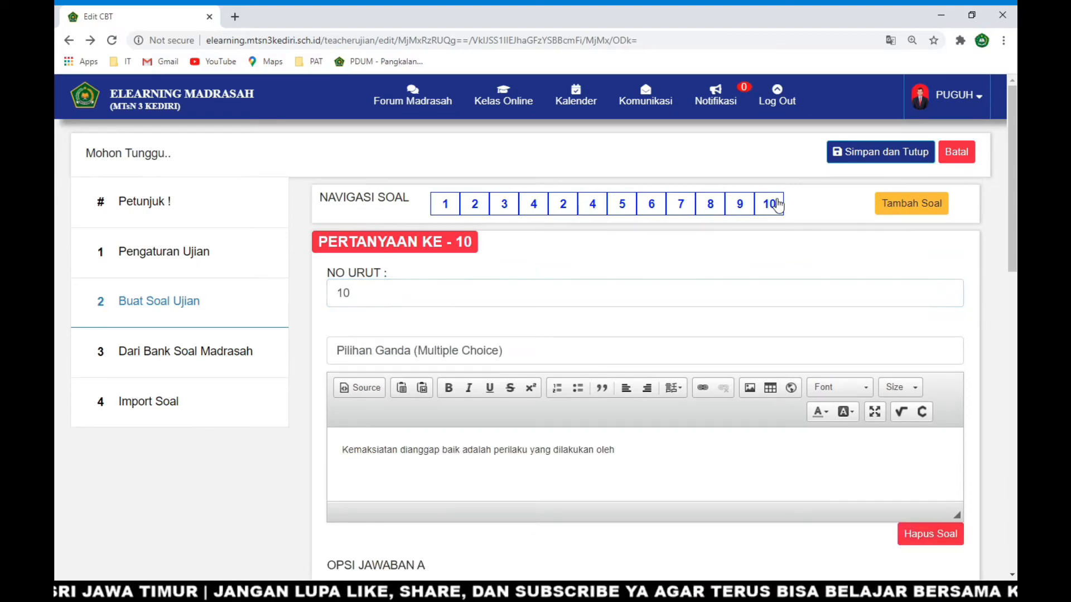
scroll(413, 267, "down", 12)
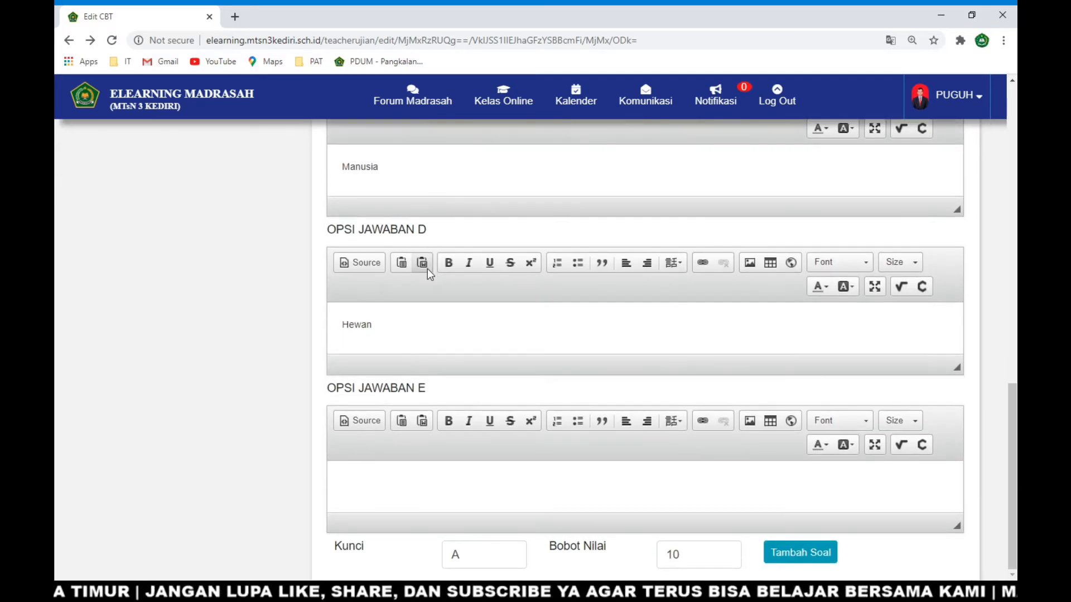
left_click_drag(1013, 493, 990, 241)
scroll(549, 225, "up", 3)
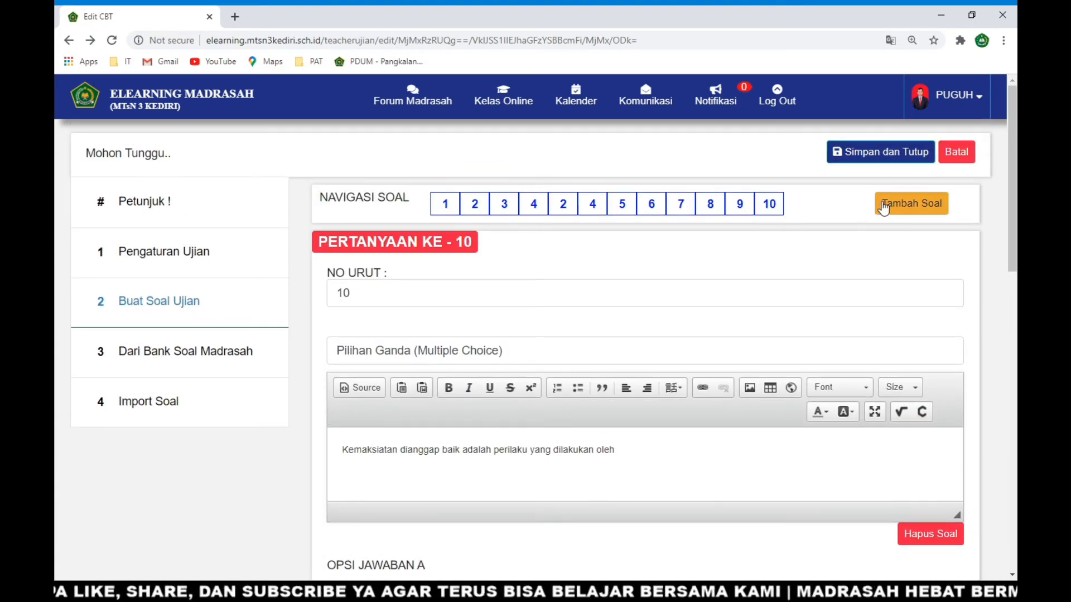
Change the sequence number of question 1 to 12 and set it back to 1
left_click(436, 200)
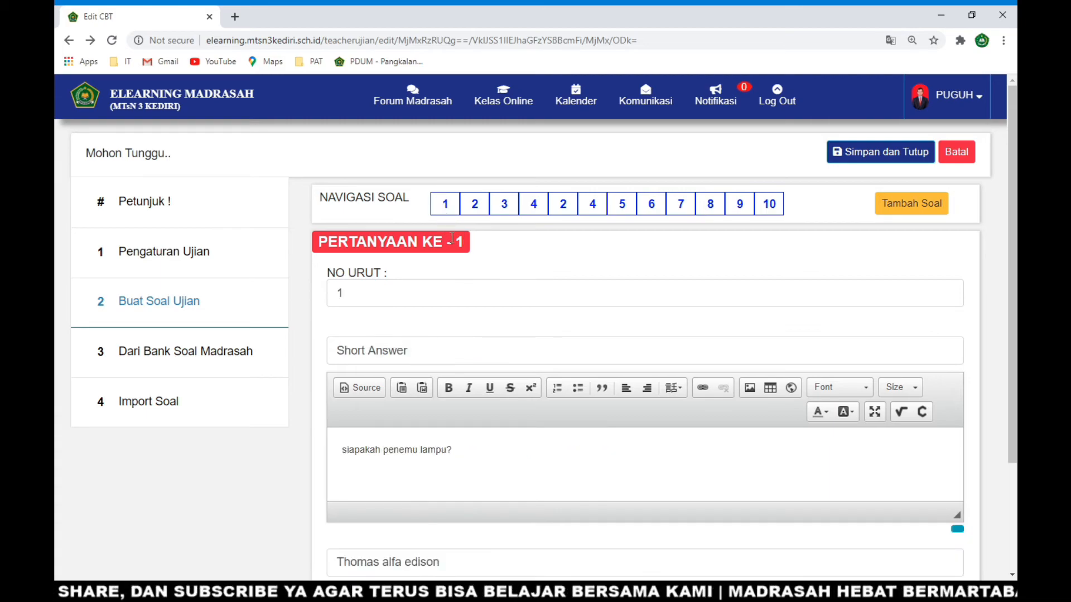
left_click(398, 293)
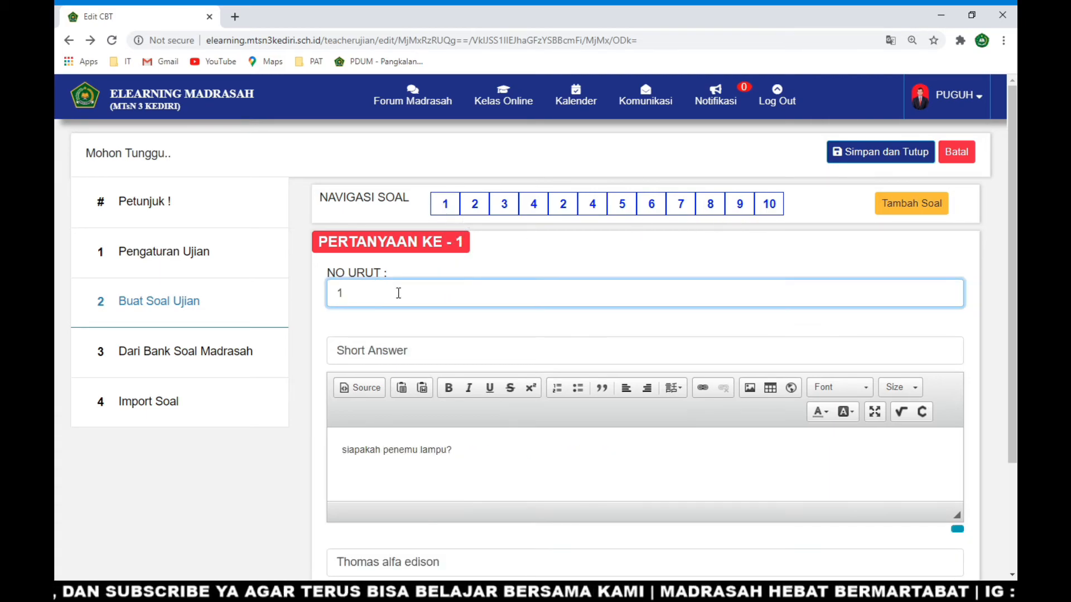
type("2")
scroll(461, 304, "down", 3)
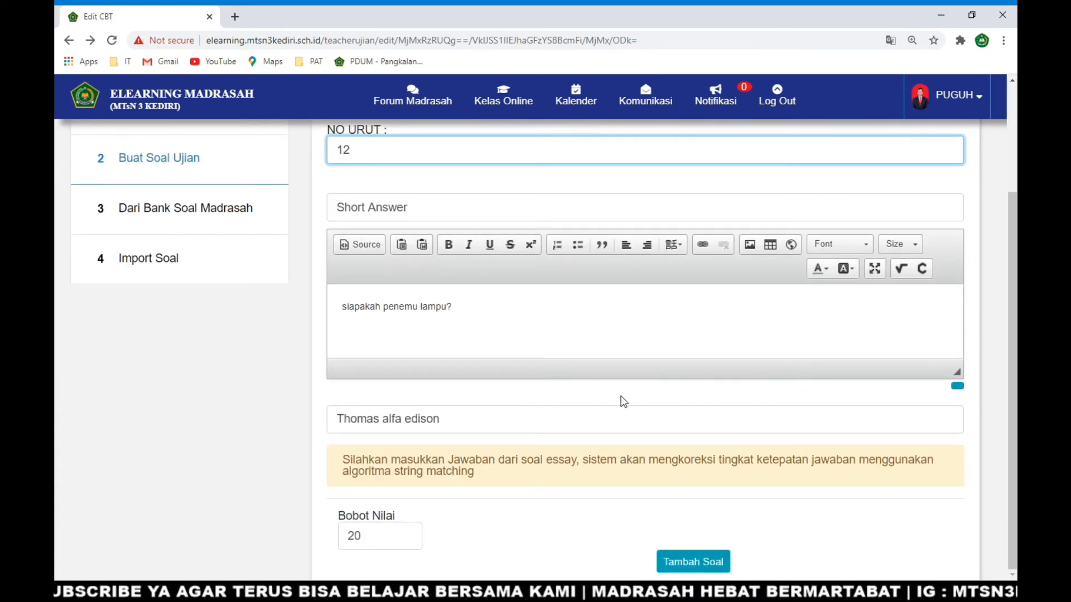
scroll(558, 380, "up", 3)
key("ctrl+a")
type("1")
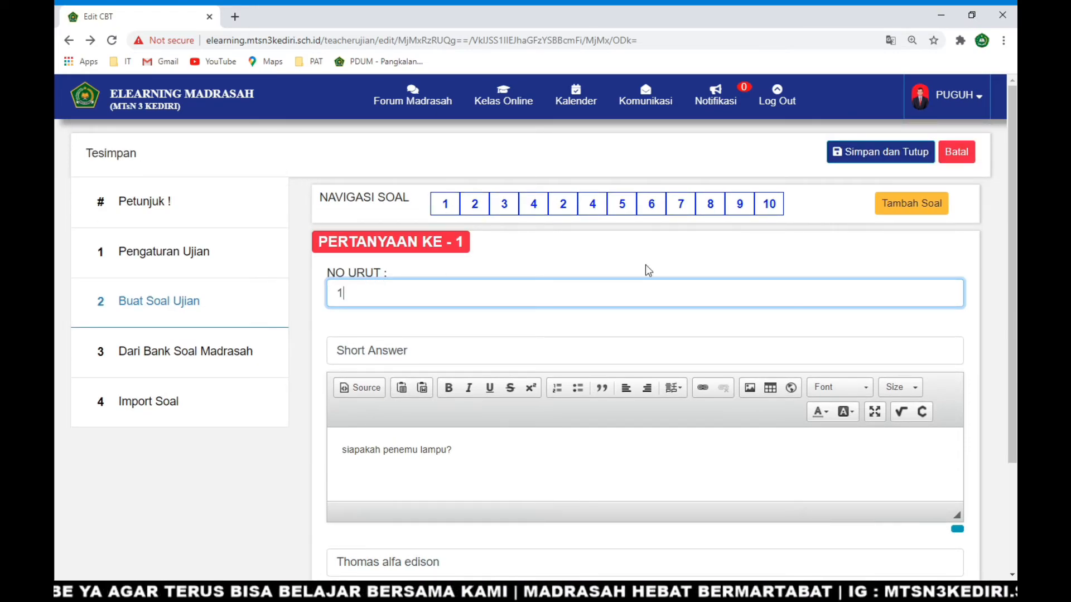
Examine question 10 at a smaller page zoom, including its sequence number, question type, answer options, key and score weight
left_click(770, 210)
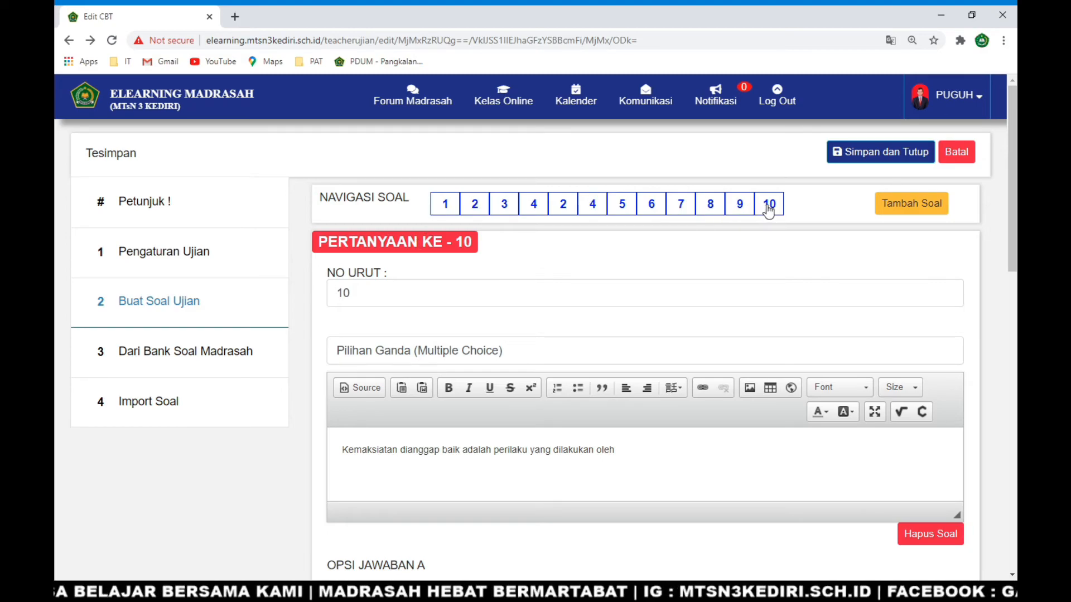
scroll(768, 211, "down", 5)
key("ctrl+minus")
key("ctrl+minus")
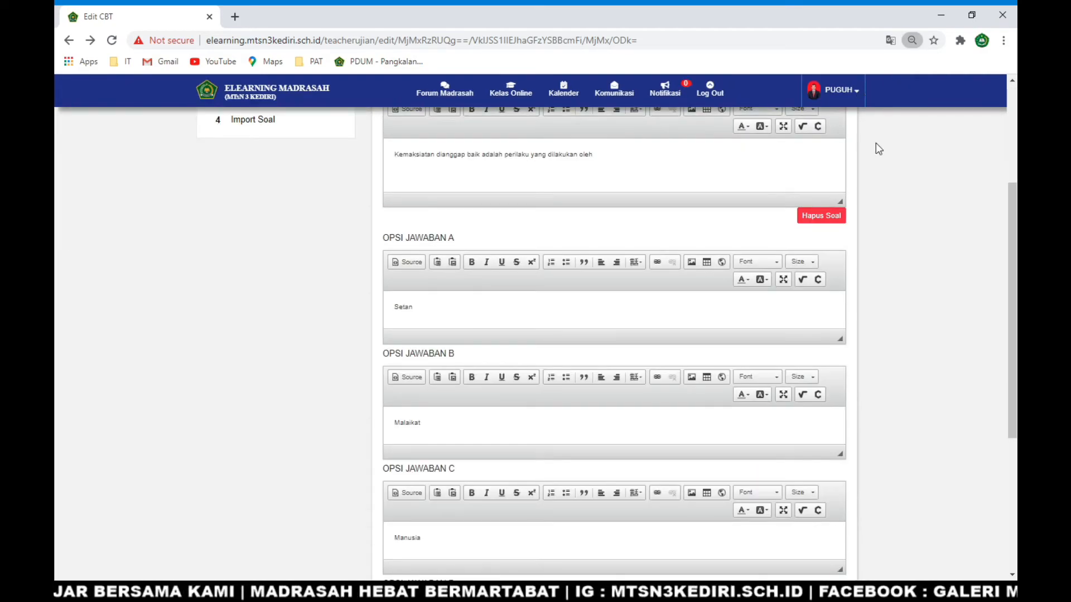
scroll(848, 260, "down", 5)
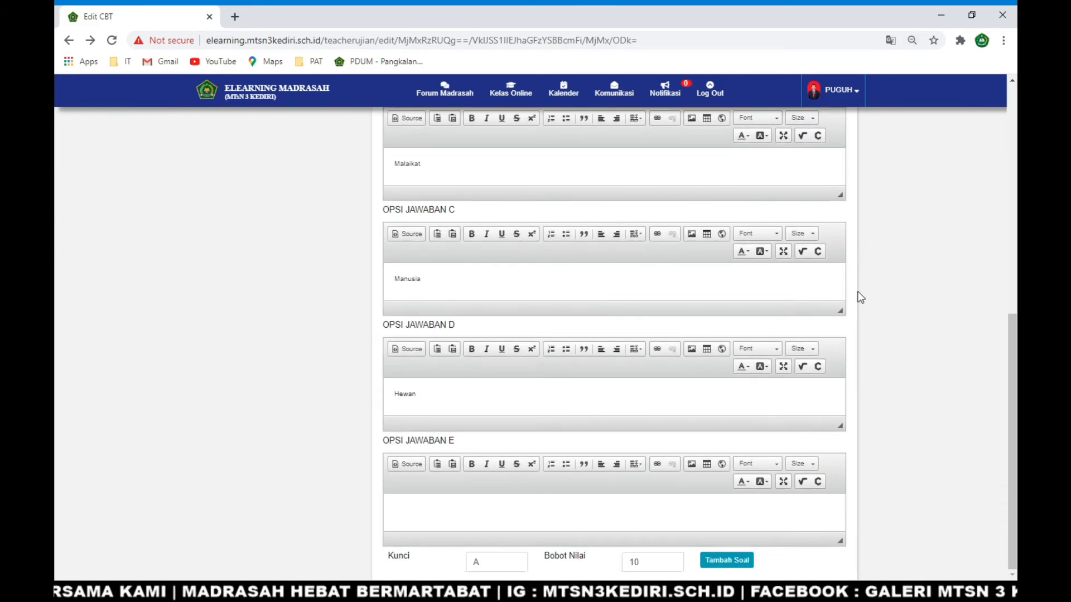
scroll(858, 295, "up", 10)
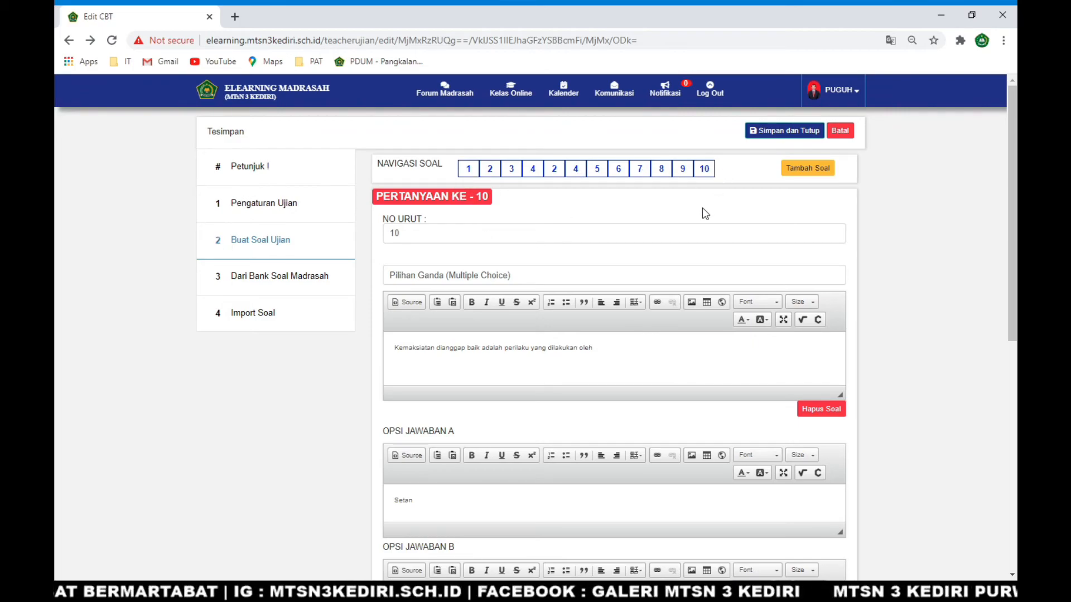
left_click(466, 234)
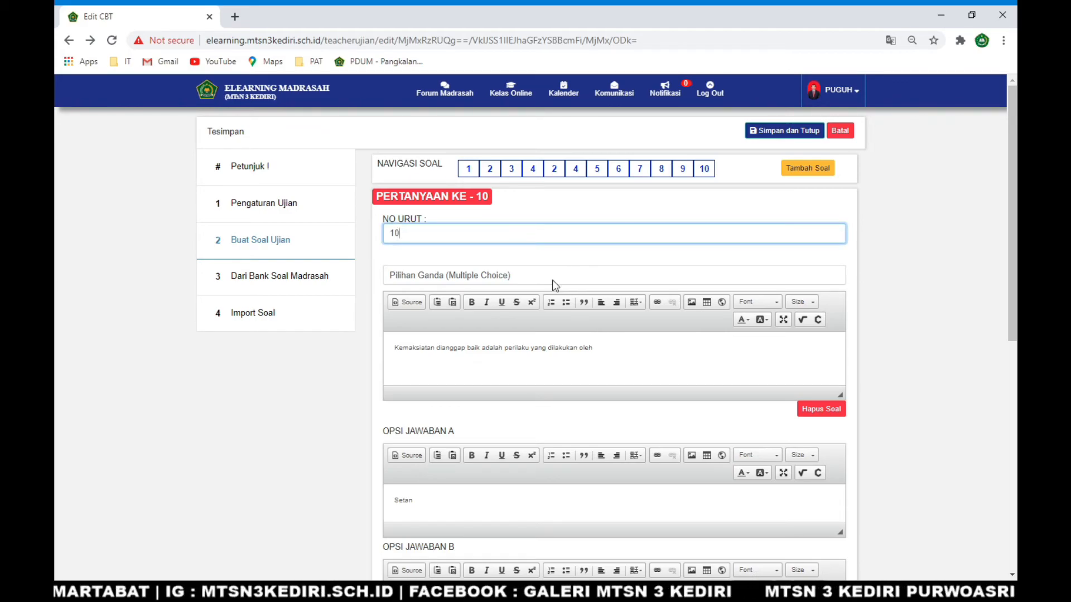
left_click(505, 281)
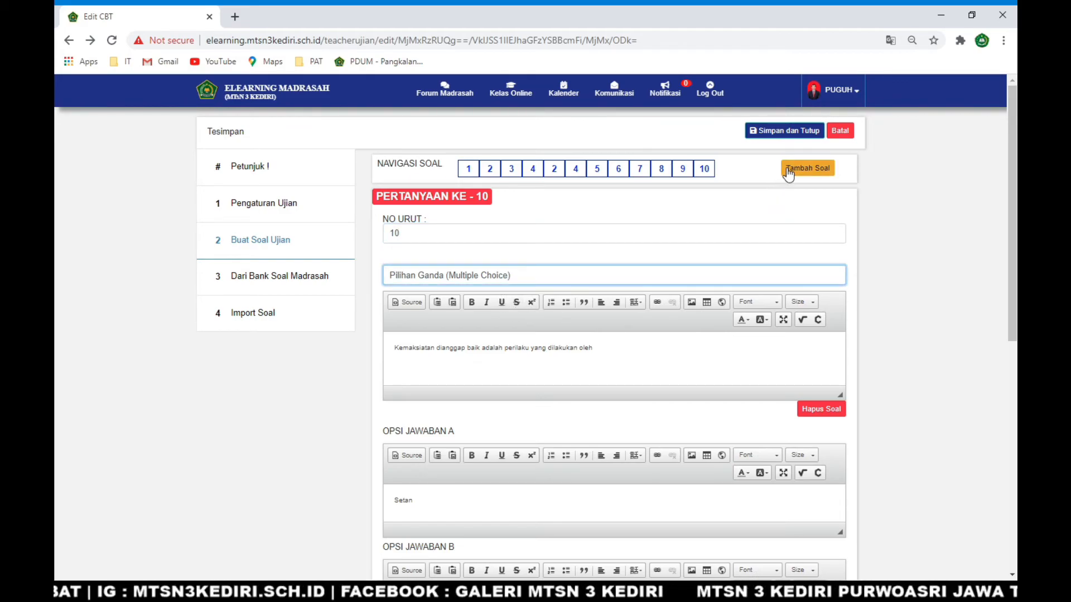
scroll(710, 306, "down", 8)
scroll(744, 407, "up", 8)
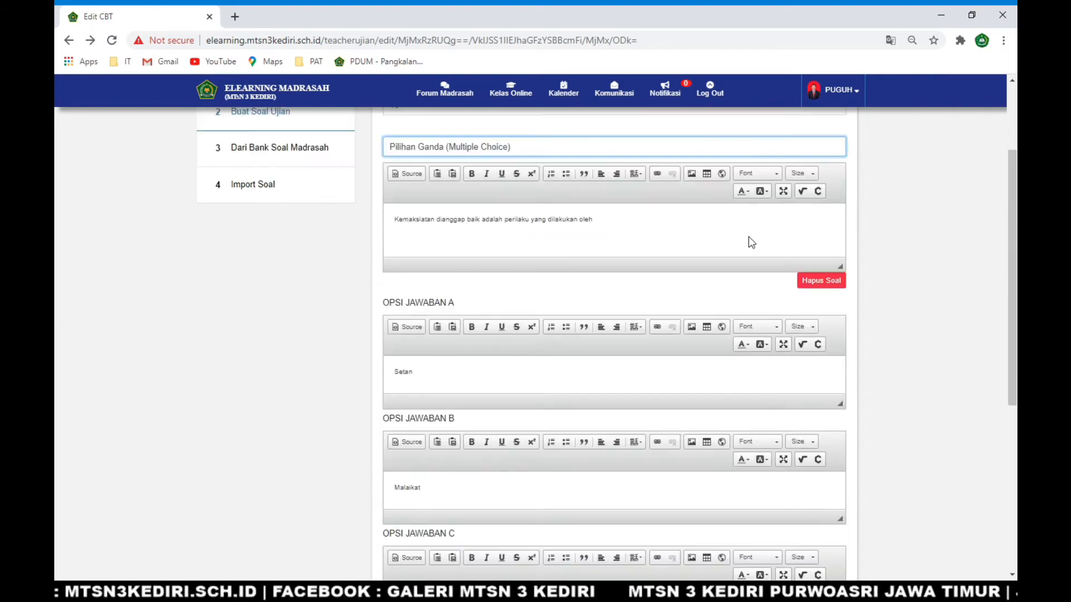
Add two blank questions, numbers 11 and 12, to the exam and open question 11
left_click(792, 167)
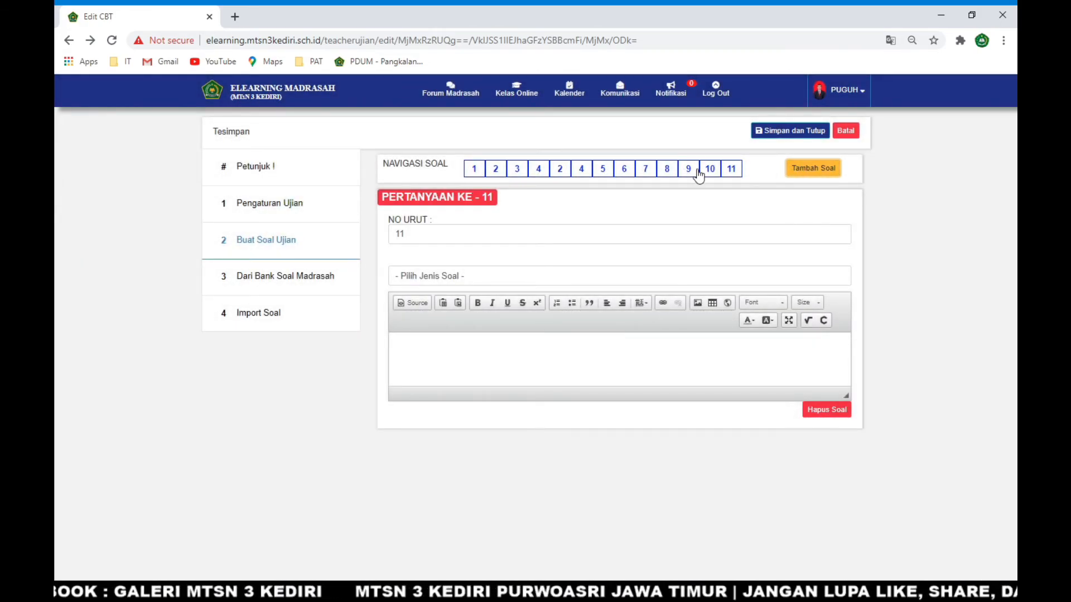
left_click(797, 170)
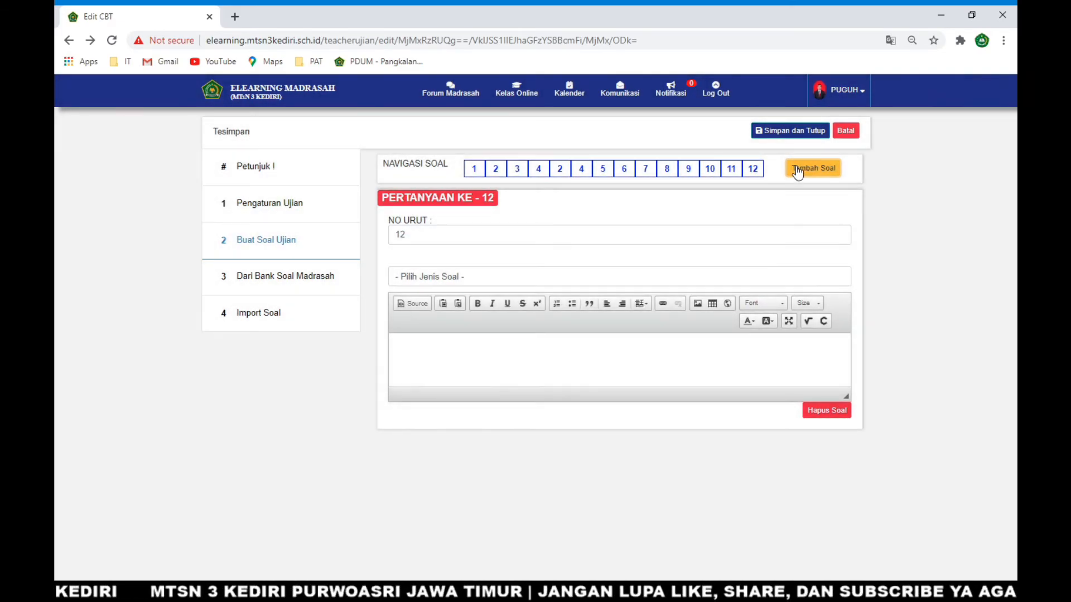
left_click(731, 169)
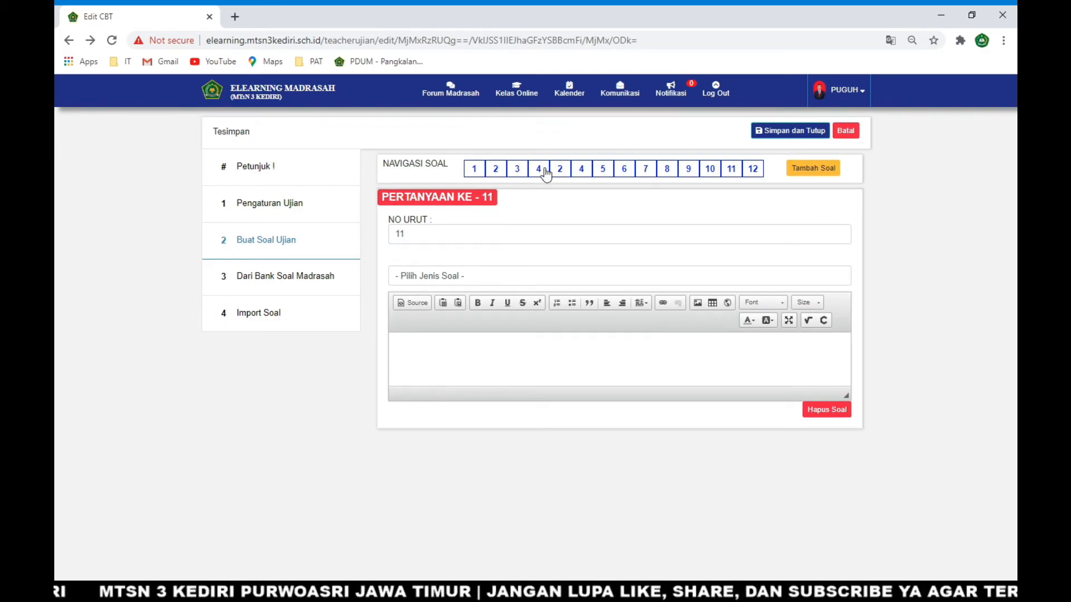
Examine the question navigation by opening questions 1, 2, 9, 10, 11 and 12 and checking their contents and numbering
left_click(475, 171)
left_click(494, 169)
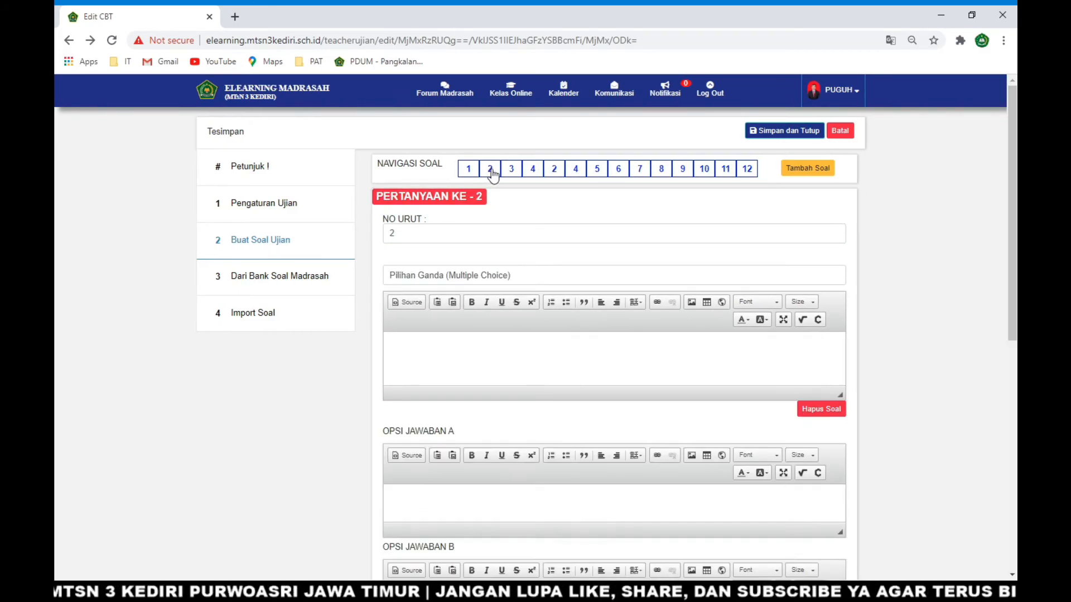
left_click(704, 170)
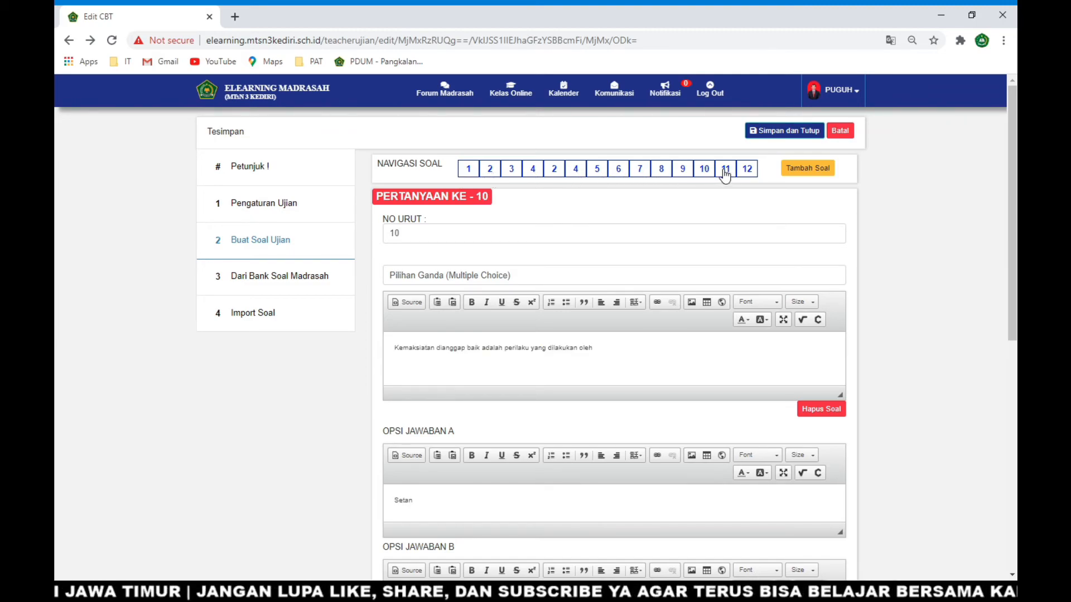
left_click(749, 170)
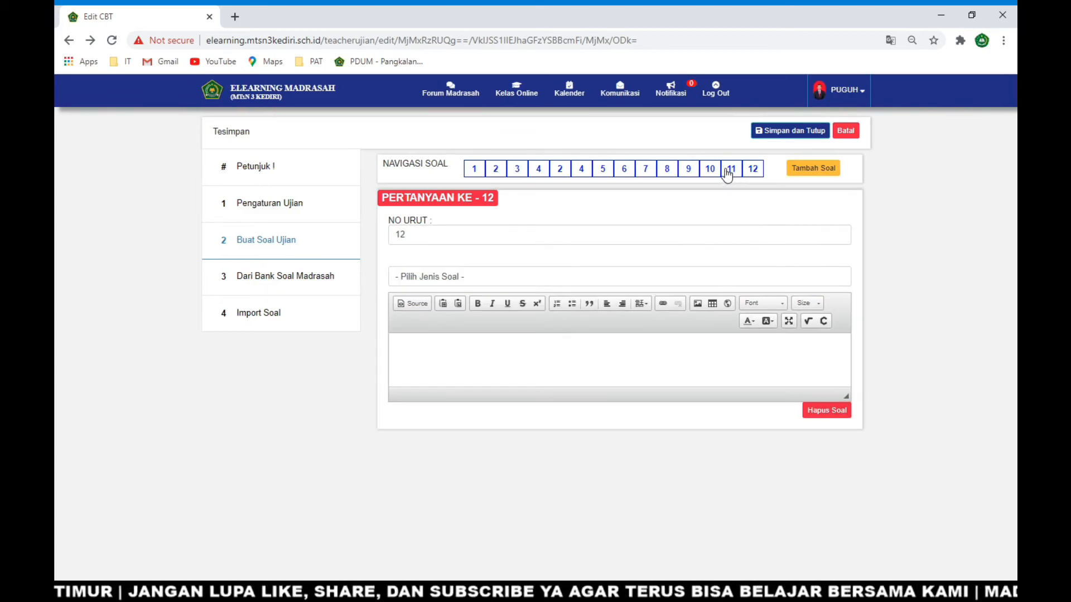
left_click(726, 170)
left_click(749, 170)
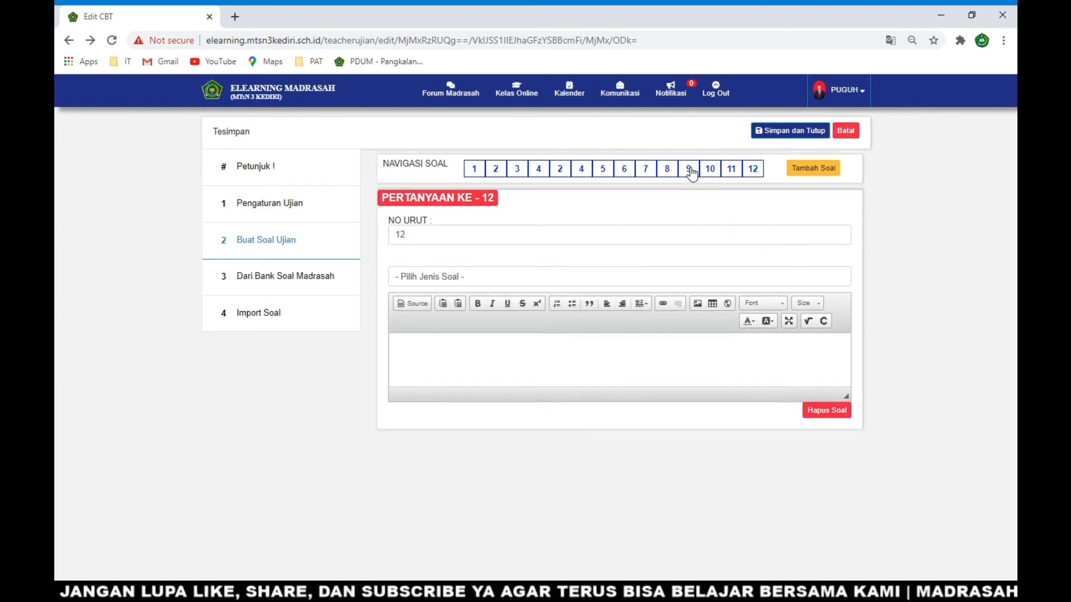
left_click(690, 170)
left_click(705, 170)
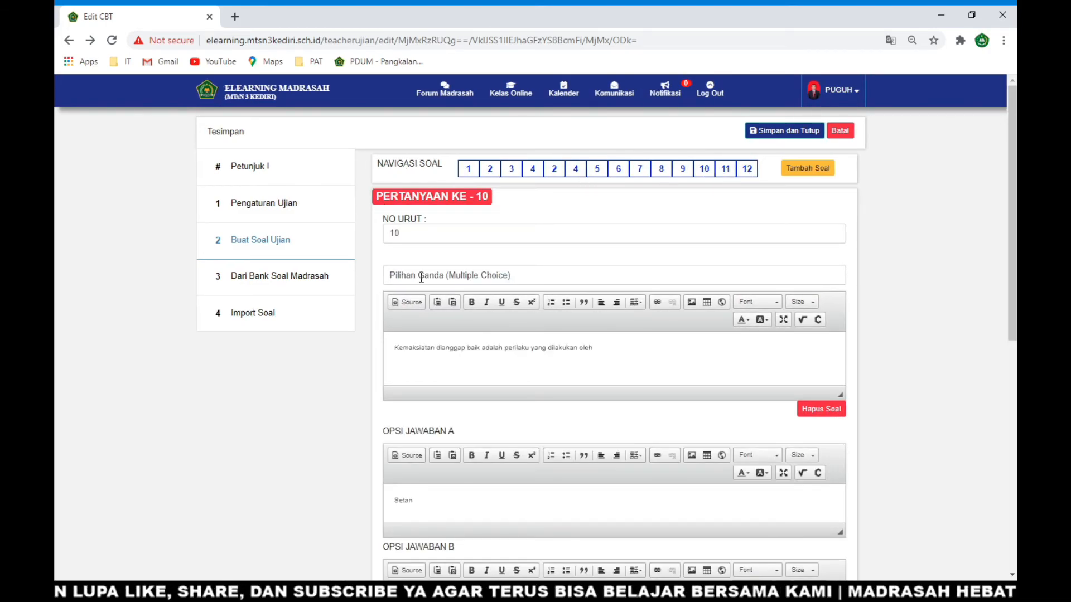
left_click_drag(378, 163, 733, 170)
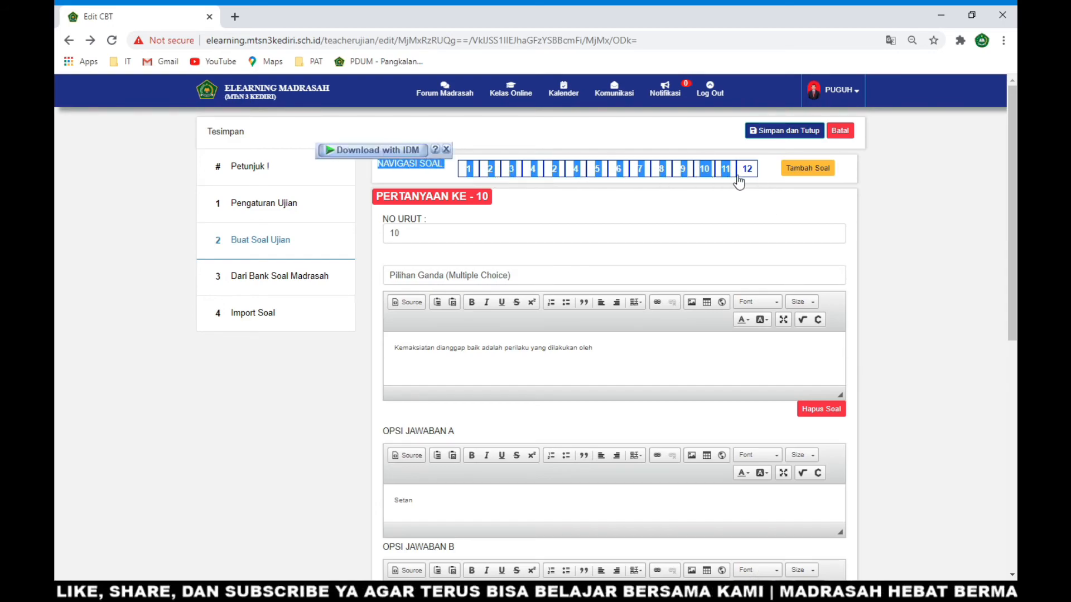
left_click(700, 144)
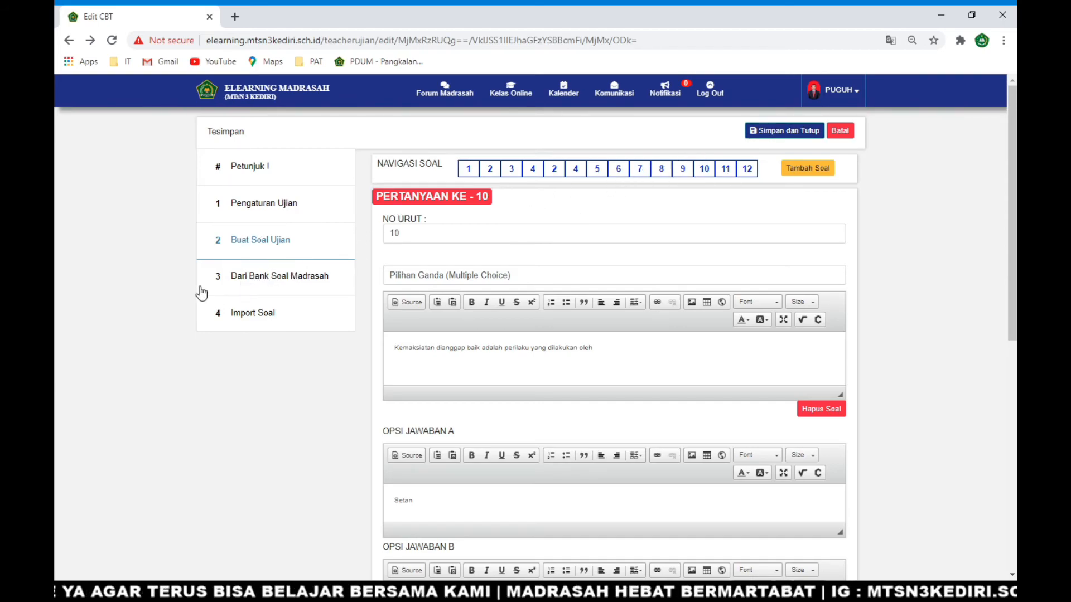
Open the madrasah question bank and filter it by a teacher and school year TP 2019/2020
left_click(235, 279)
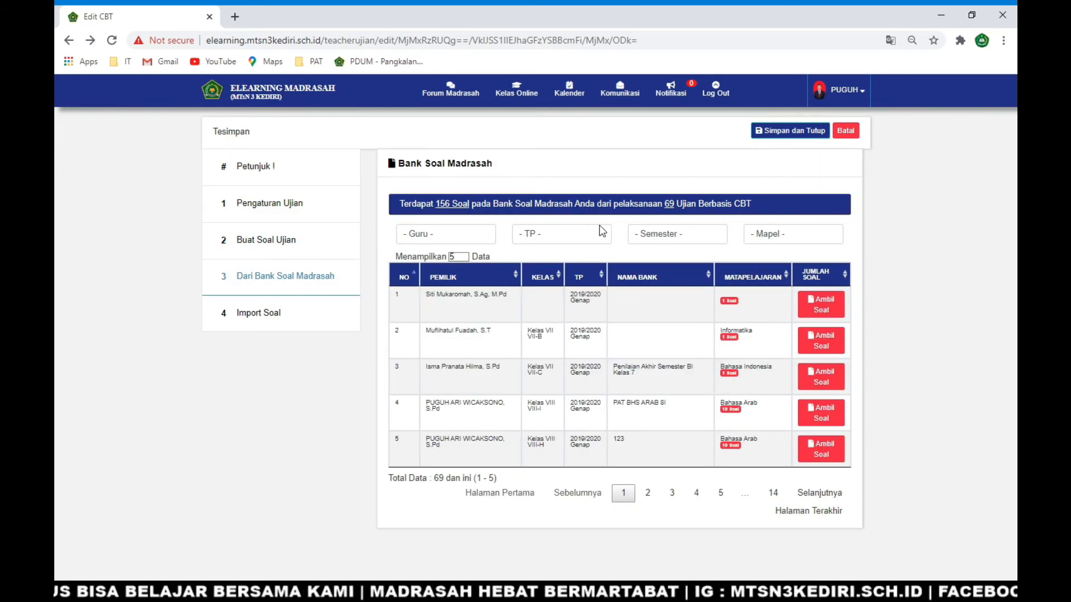
left_click(549, 239)
left_click(571, 171)
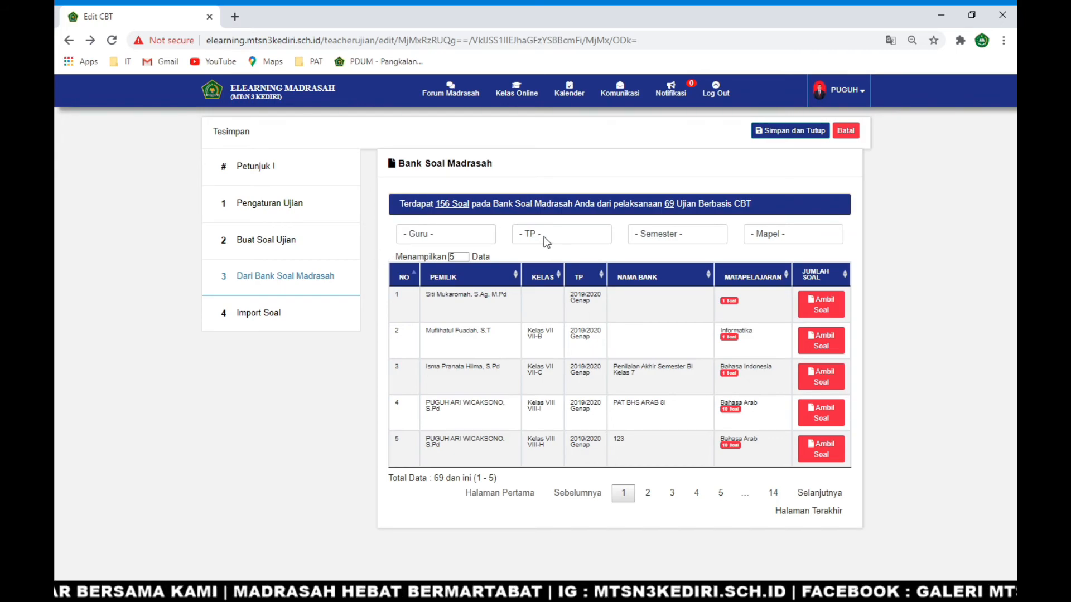
left_click(444, 239)
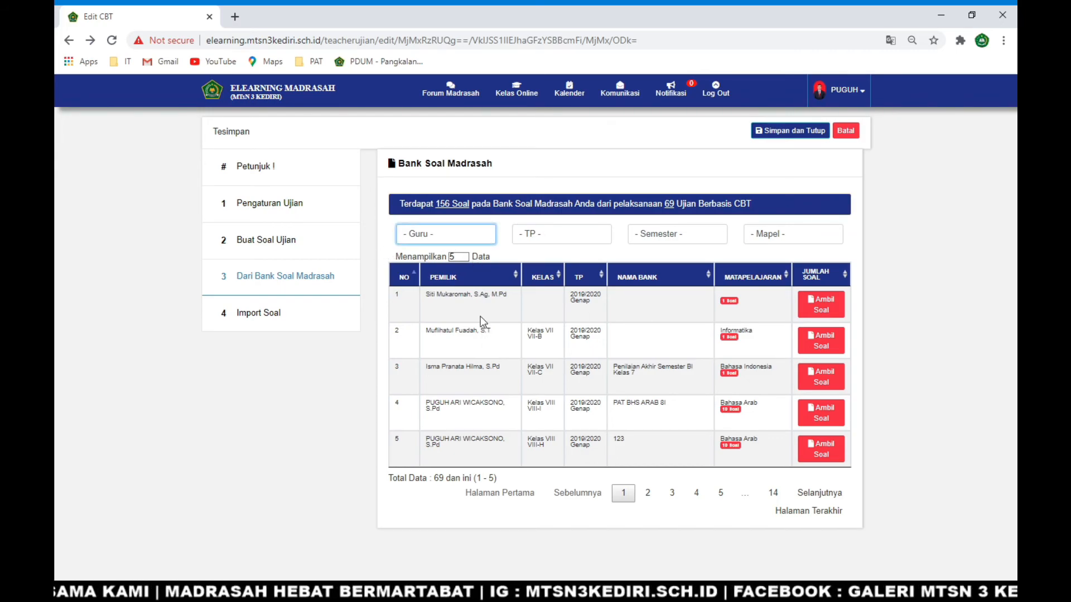
left_click(481, 280)
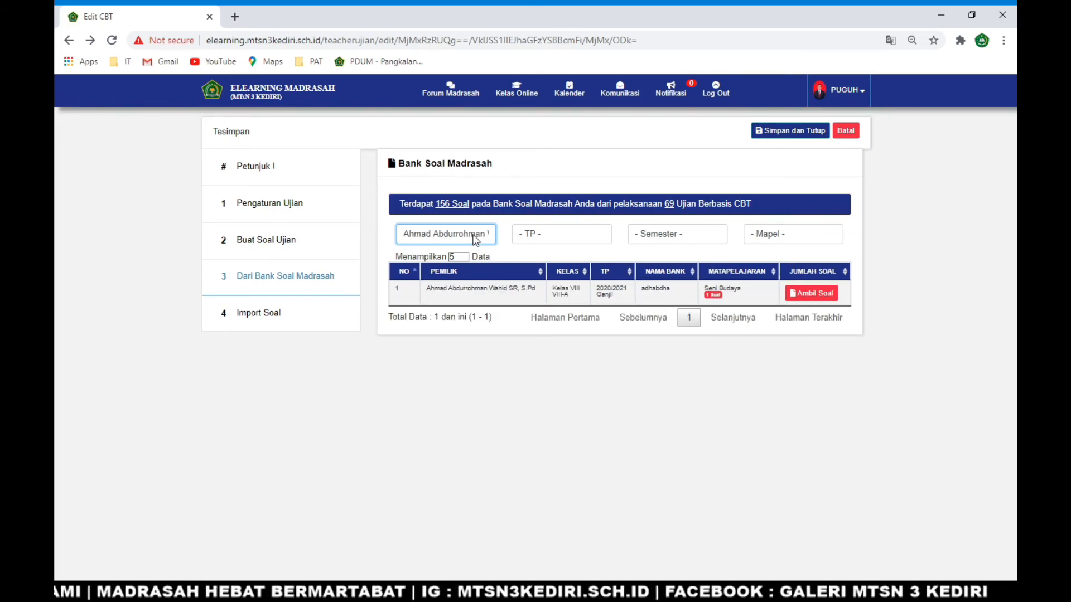
left_click(557, 229)
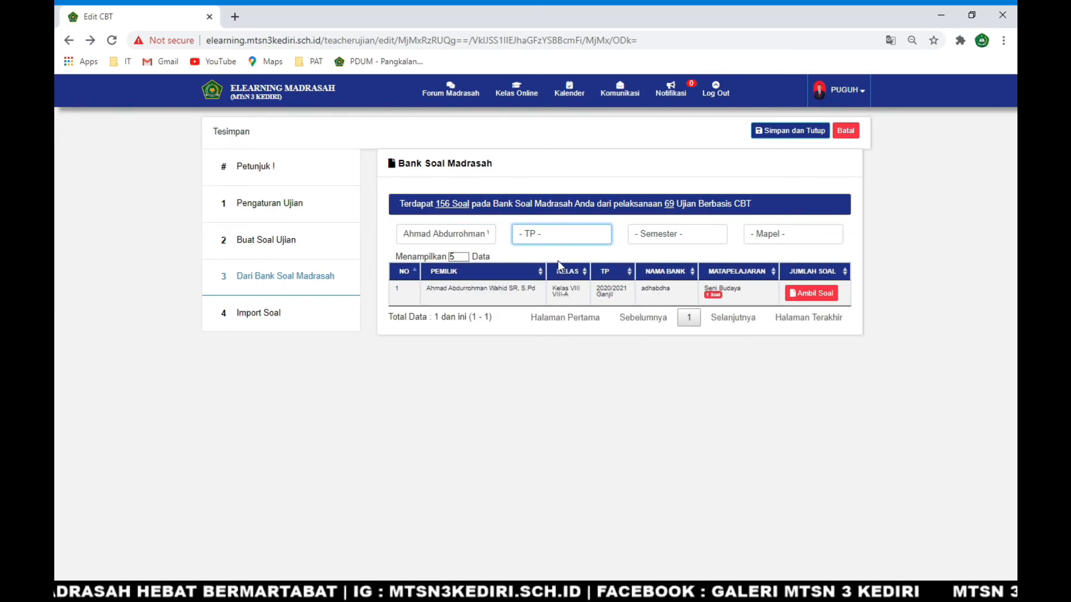
left_click(558, 260)
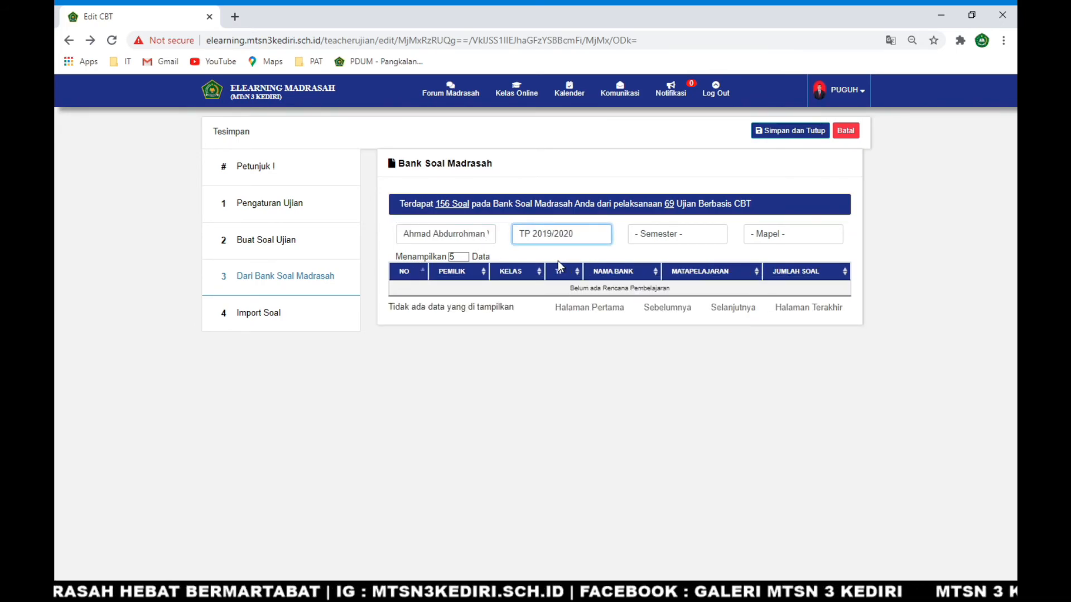
Narrow the question bank to Semester Genap and the subject Al-Qur'an Hadis
left_click(635, 240)
left_click(658, 262)
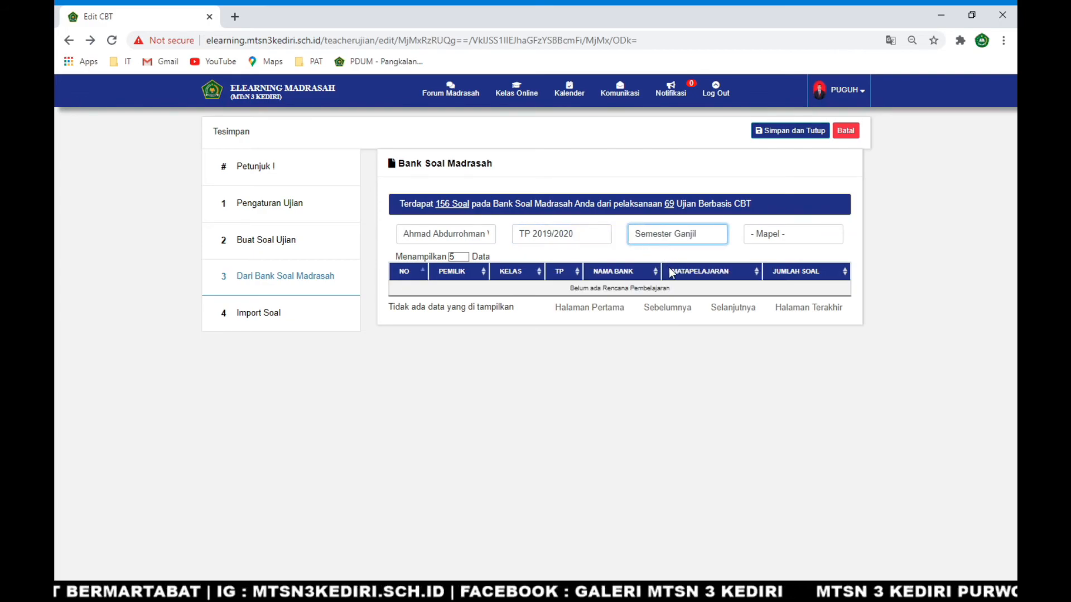
left_click(770, 236)
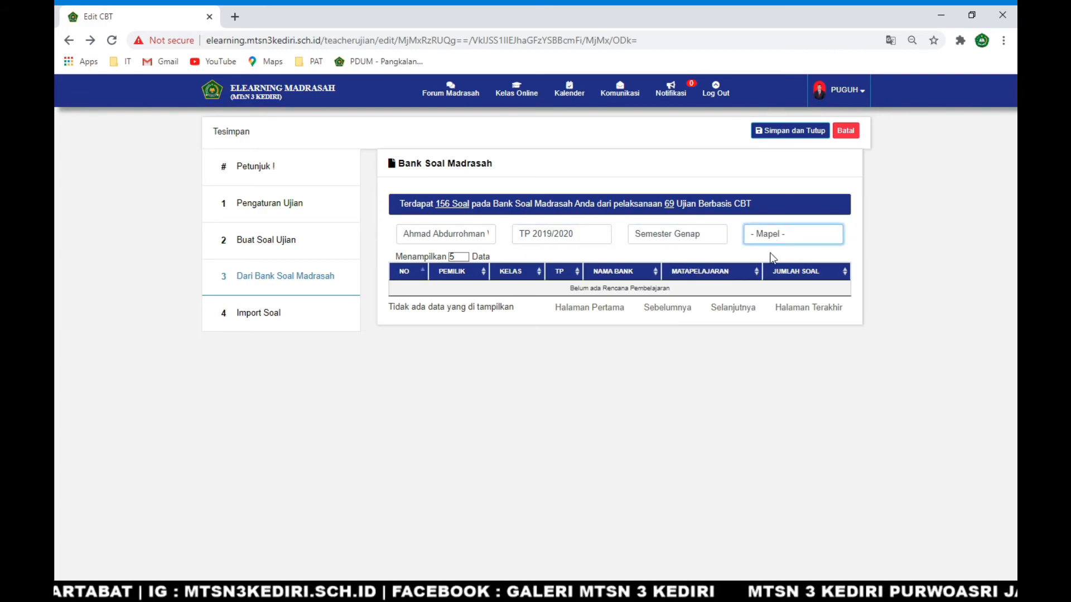
left_click(774, 285)
left_click(720, 234)
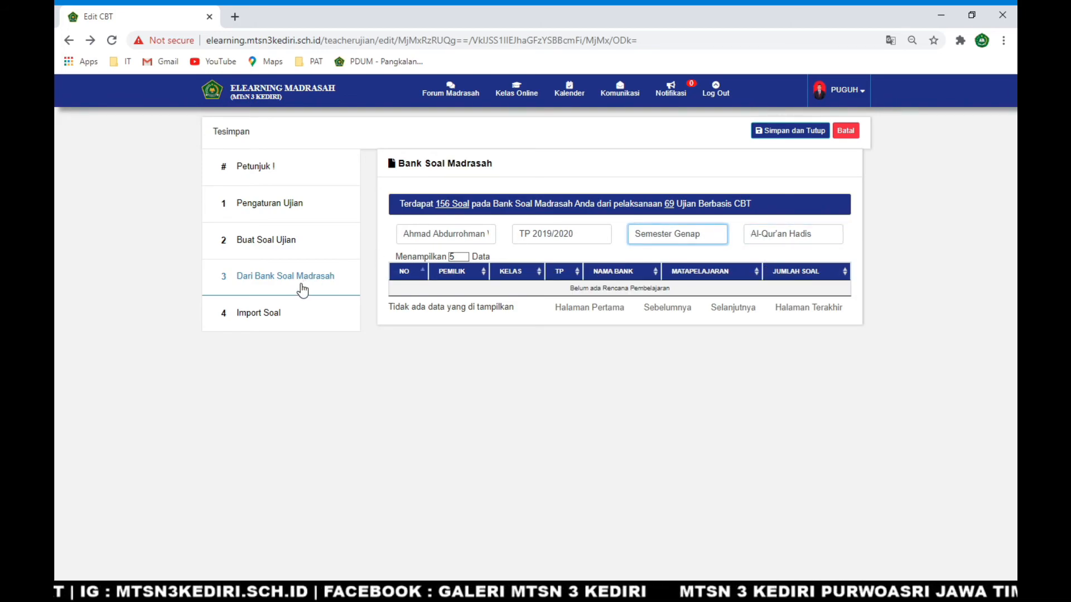
left_click(887, 219)
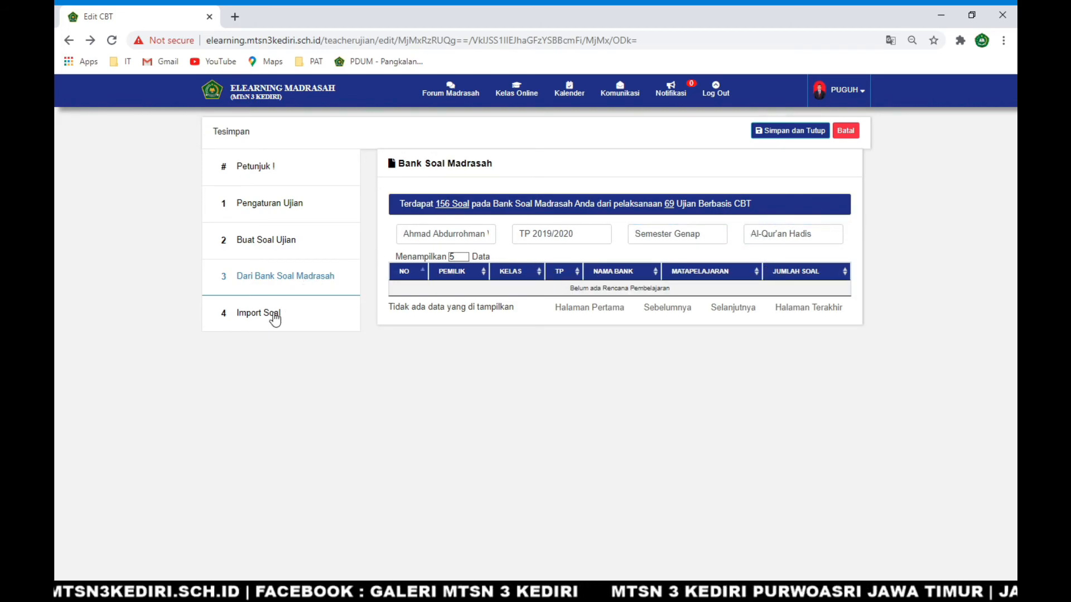
left_click(619, 591)
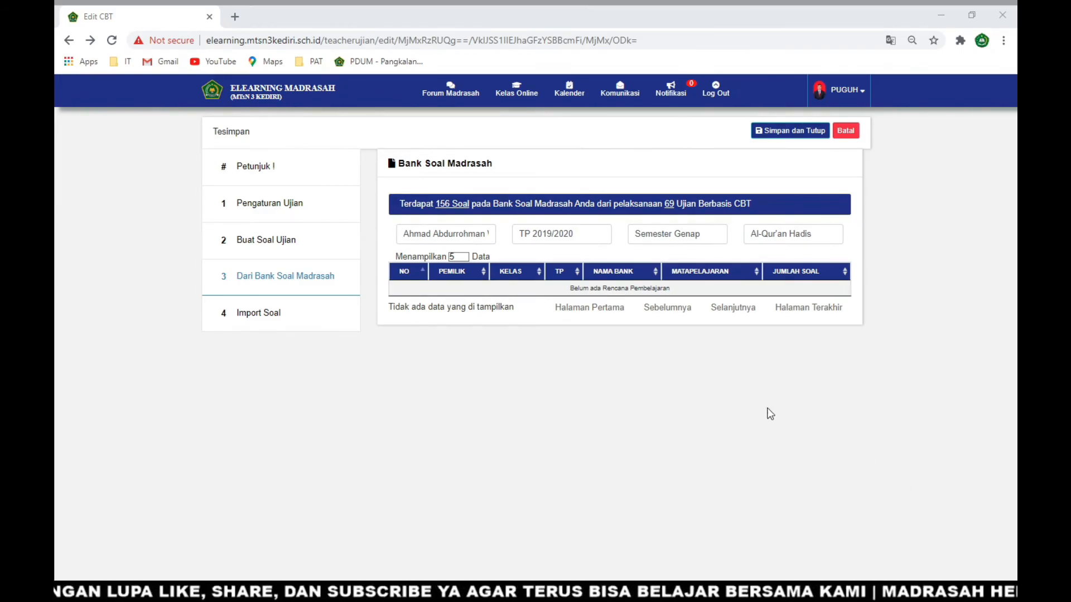
left_click(555, 526)
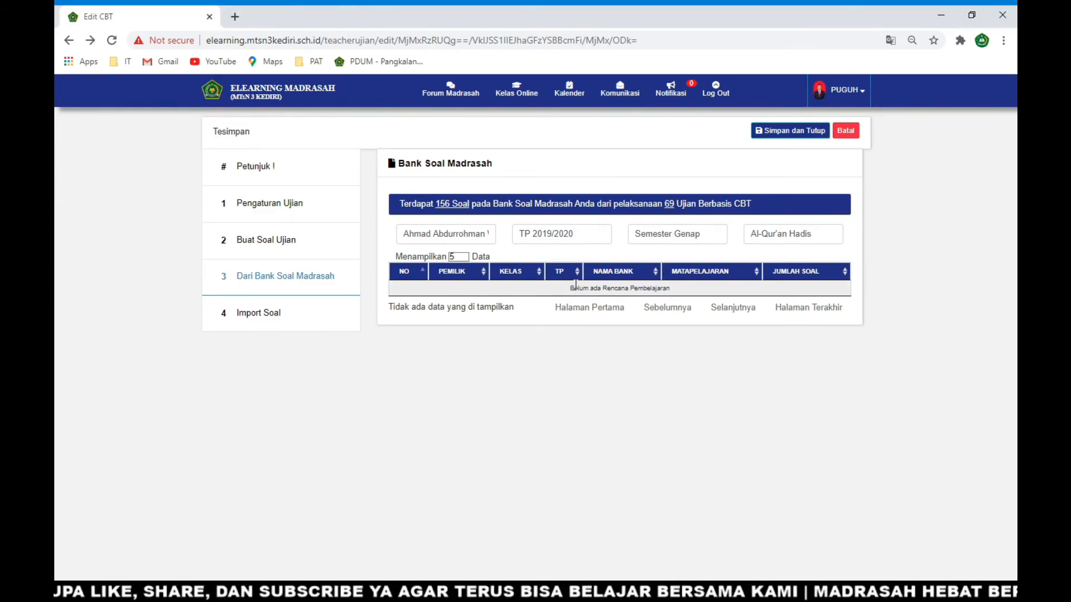
Filter the question bank by a different teacher, TP 2020/2021 and Semester Ganjil, keeping the subject Al-Qur'an Hadis
left_click(453, 235)
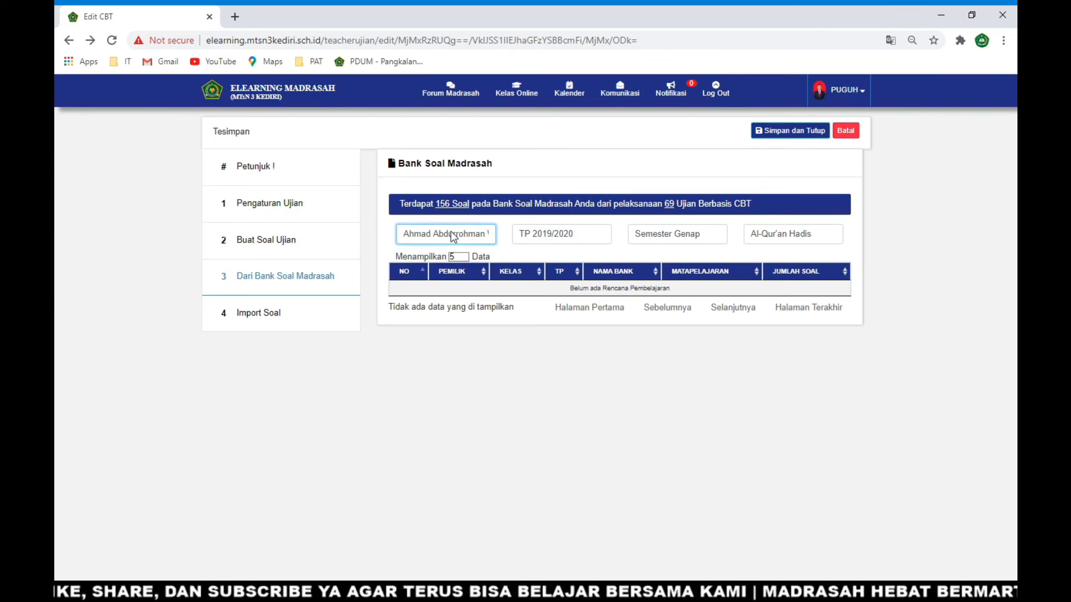
left_click(473, 262)
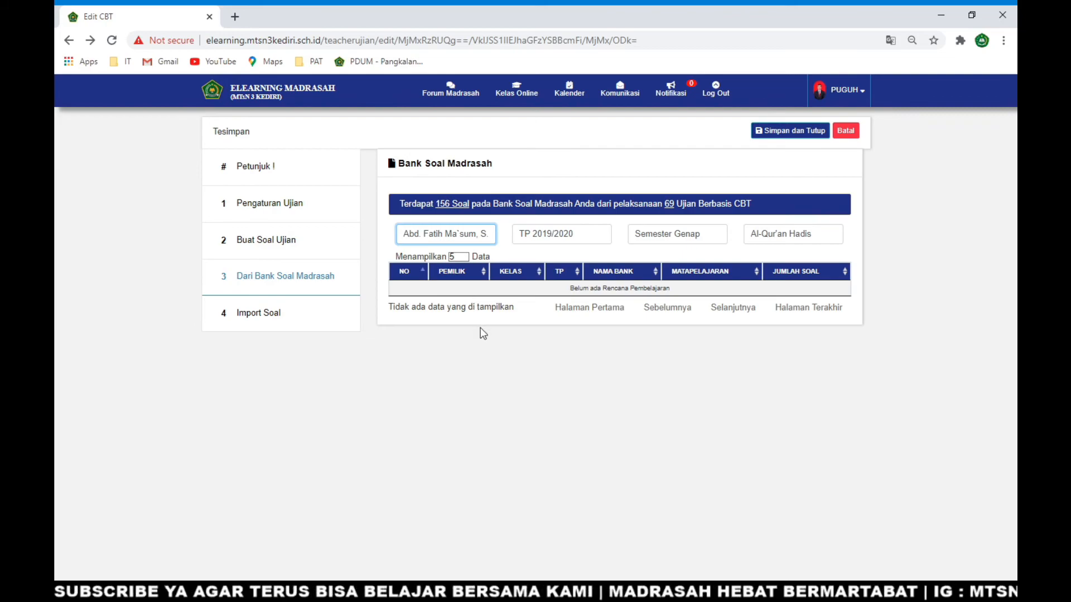
left_click(454, 386)
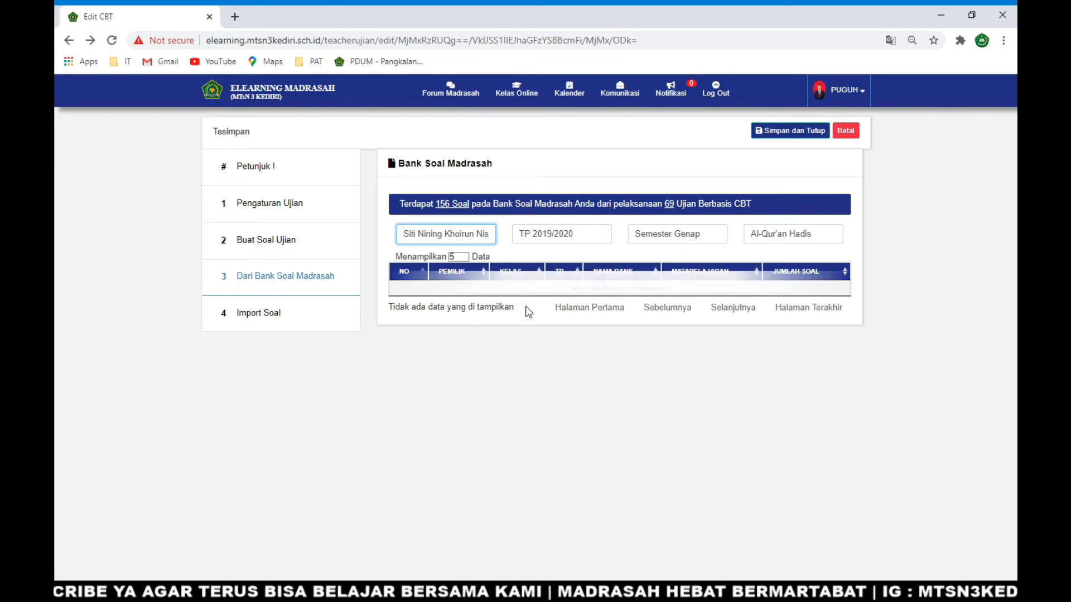
left_click(571, 230)
left_click(574, 276)
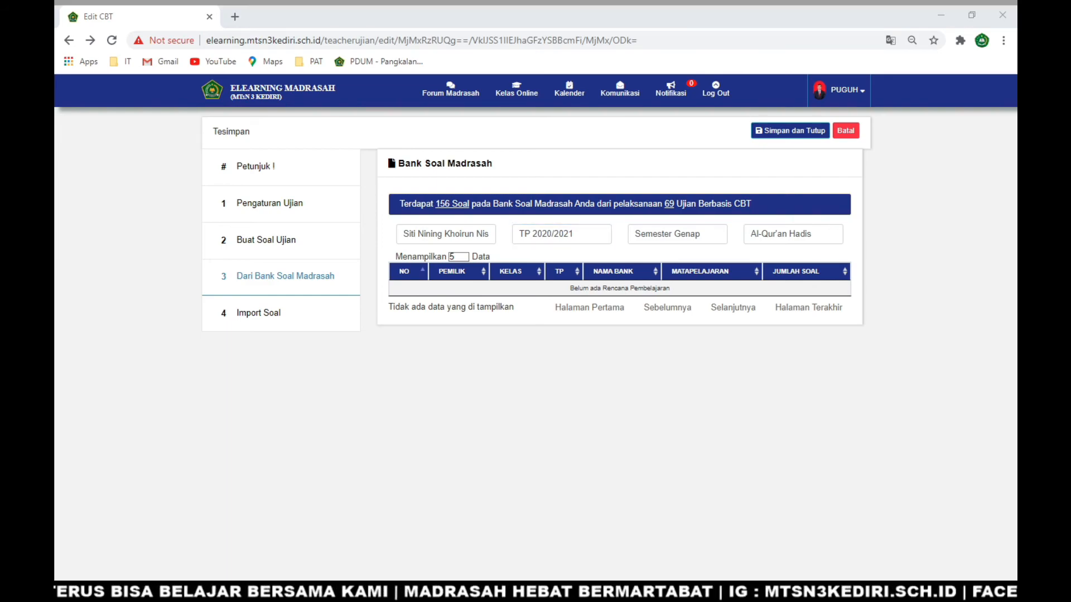
left_click(700, 233)
left_click(722, 252)
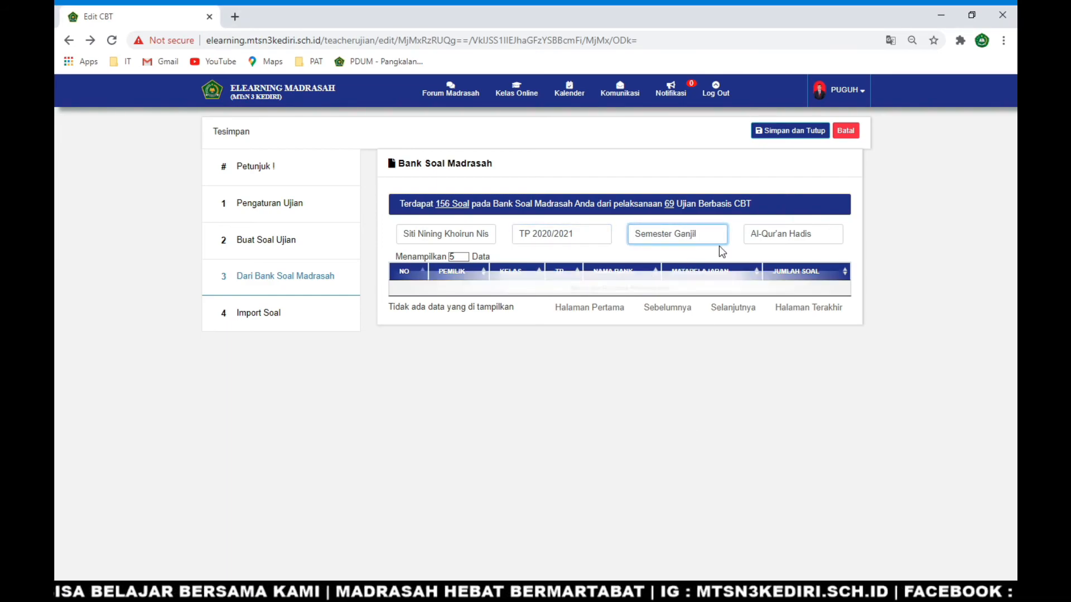
left_click(789, 237)
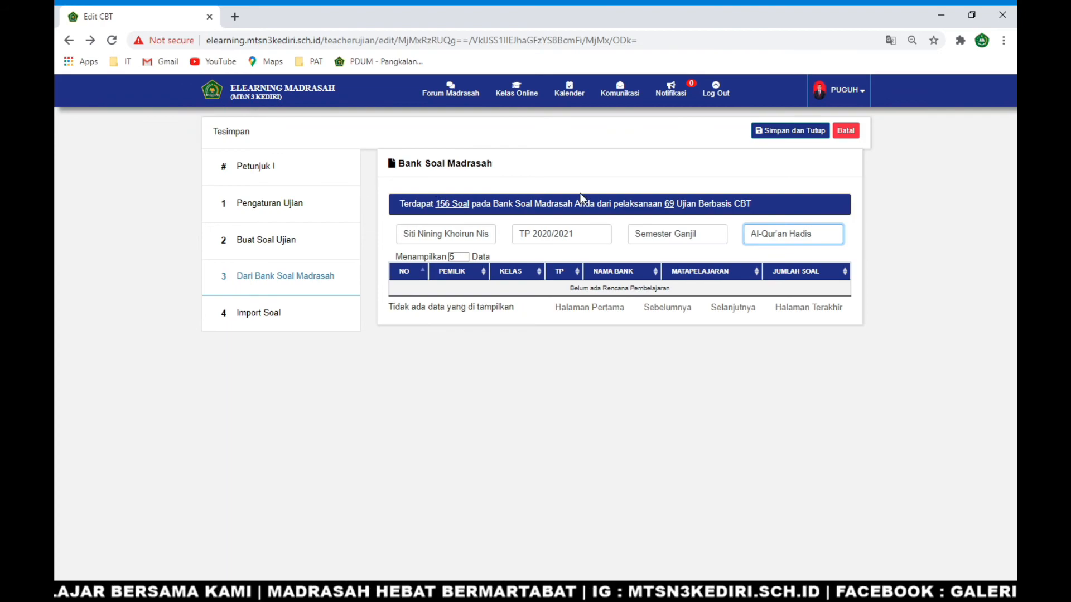
left_click(932, 217)
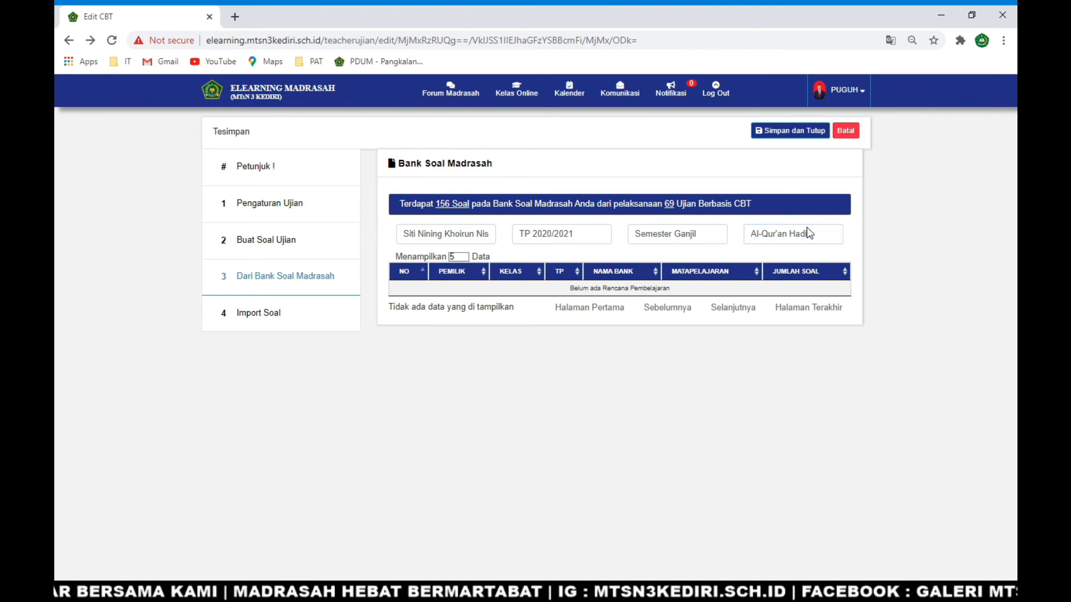
Open the question import section, download the soal.xlsx template and check the file selection for the import without choosing a file
left_click(268, 316)
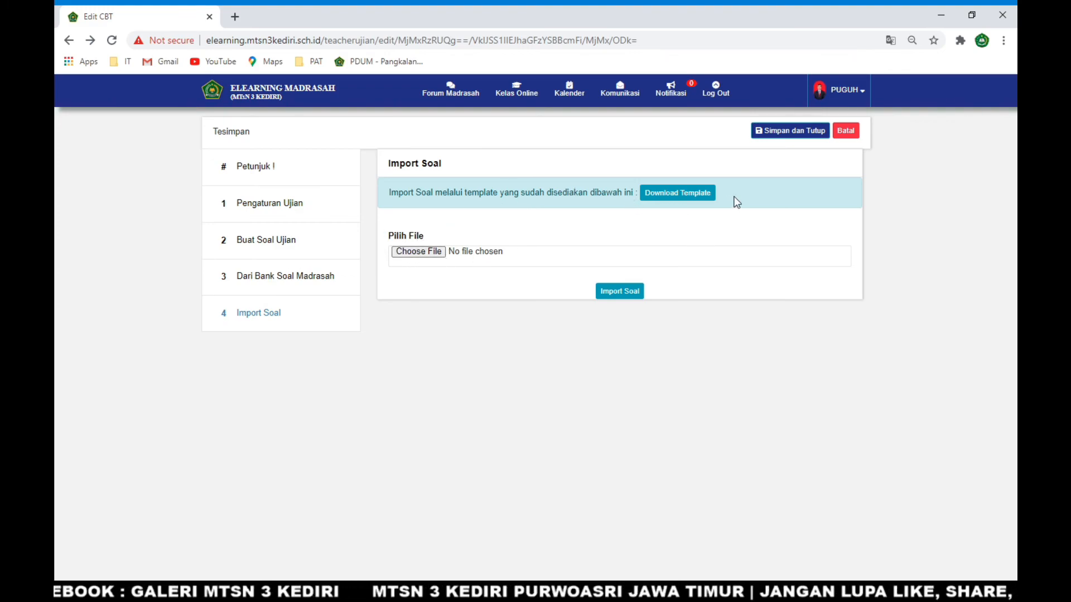
left_click(673, 201)
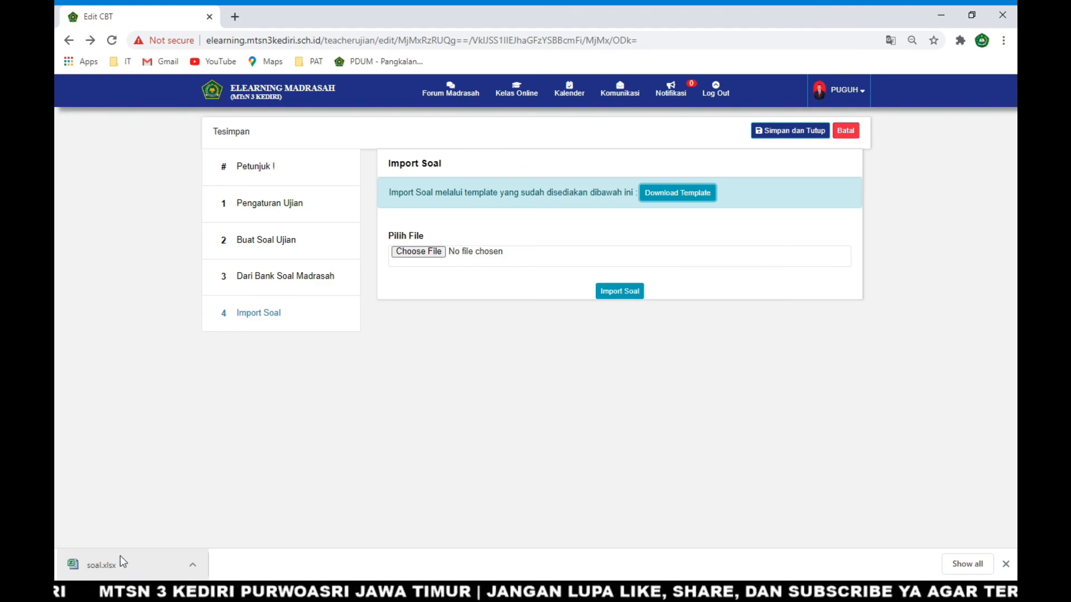
left_click(415, 254)
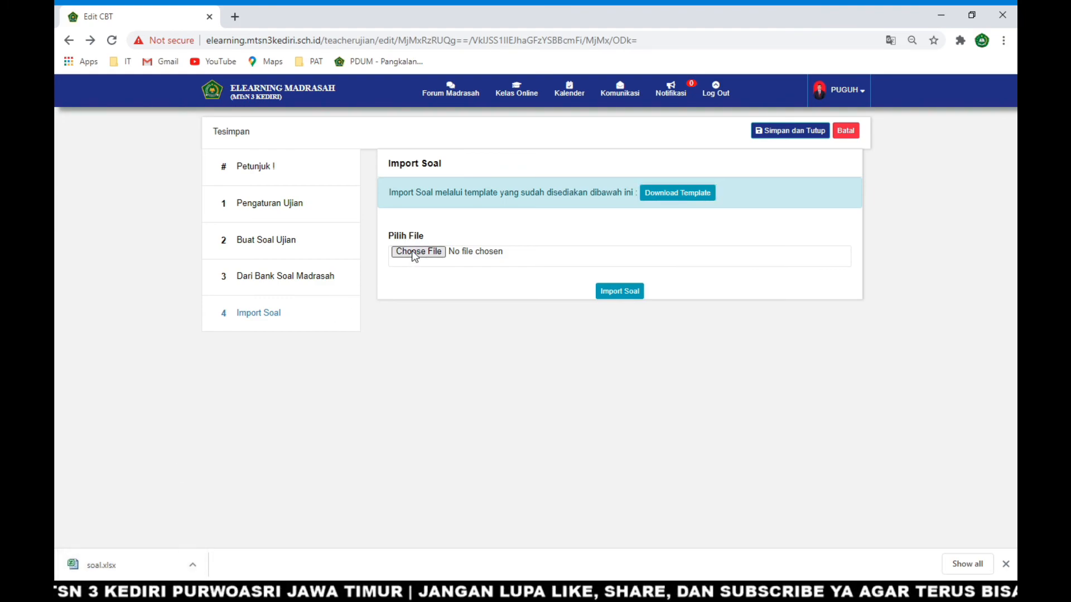
left_click(1009, 15)
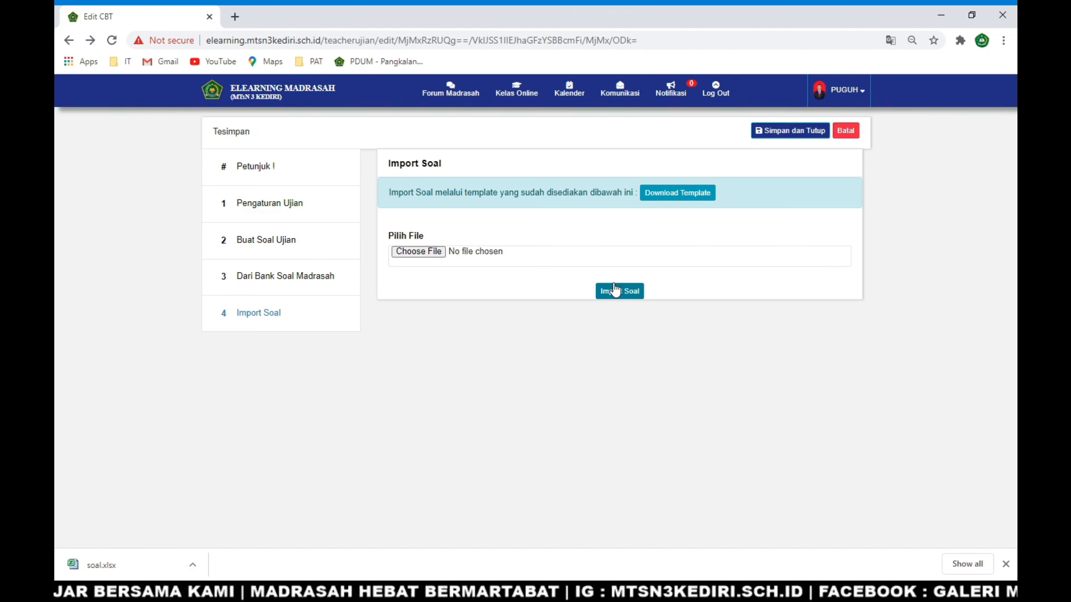
Save and close the exam, acknowledge the save confirmation and return to the VIII-H Bahasa Arab CBT list
left_click(762, 134)
left_click(545, 194)
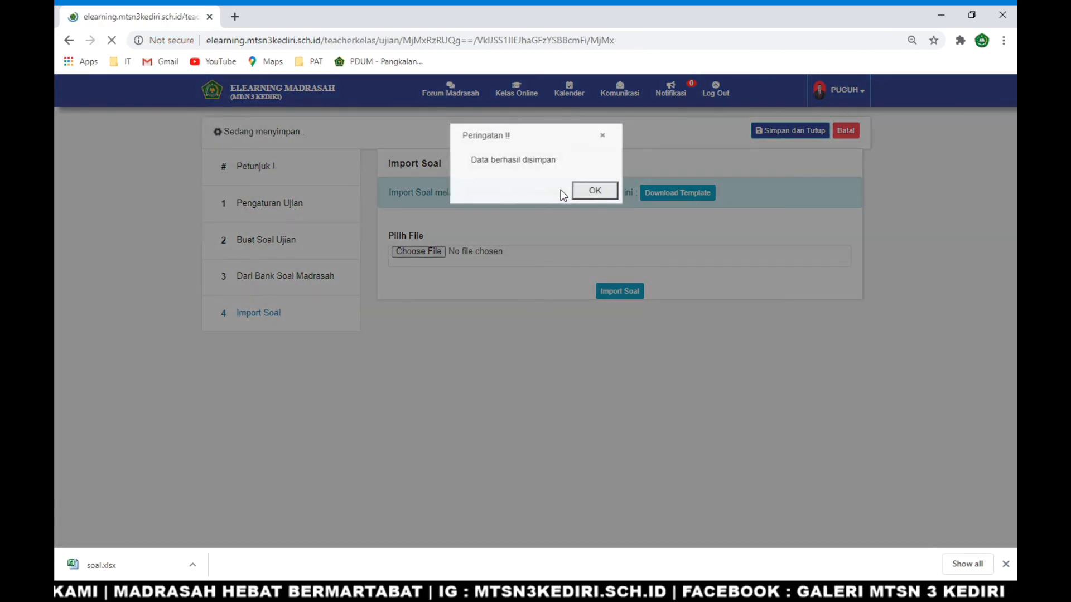
left_click(590, 192)
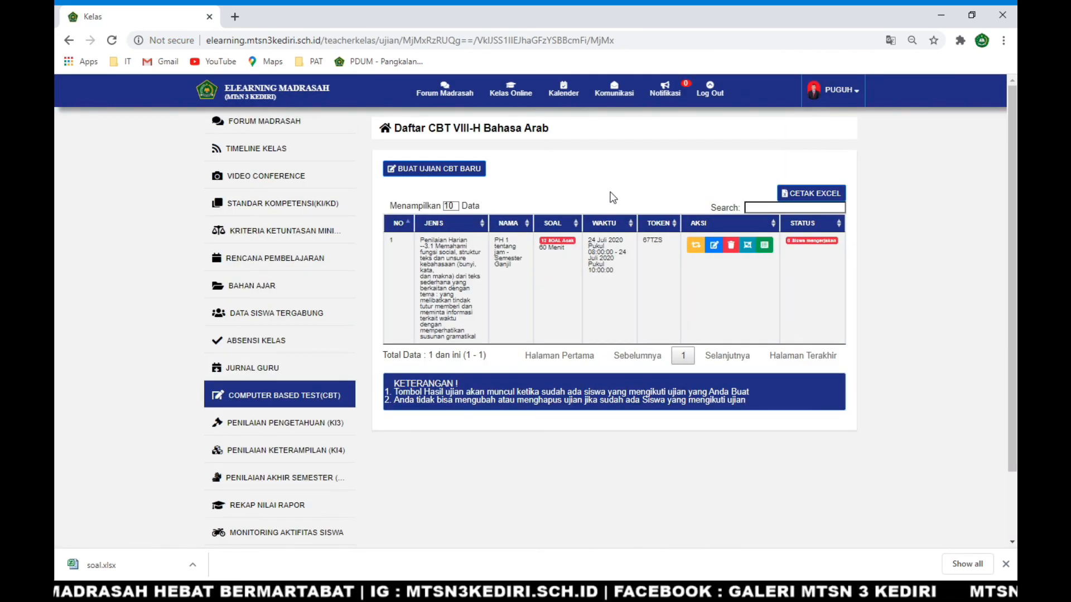
left_click(918, 64)
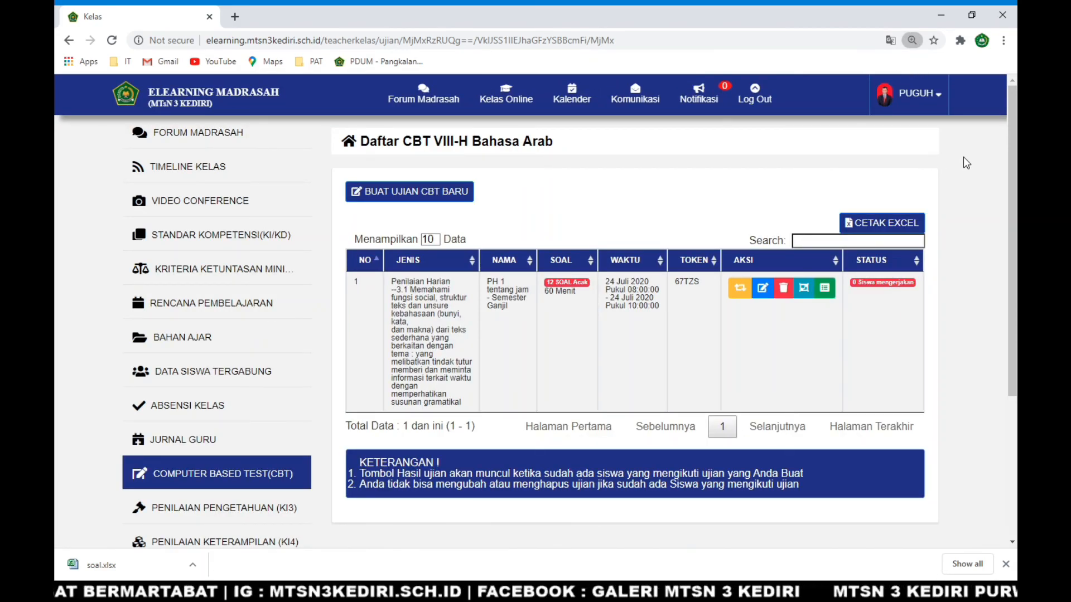